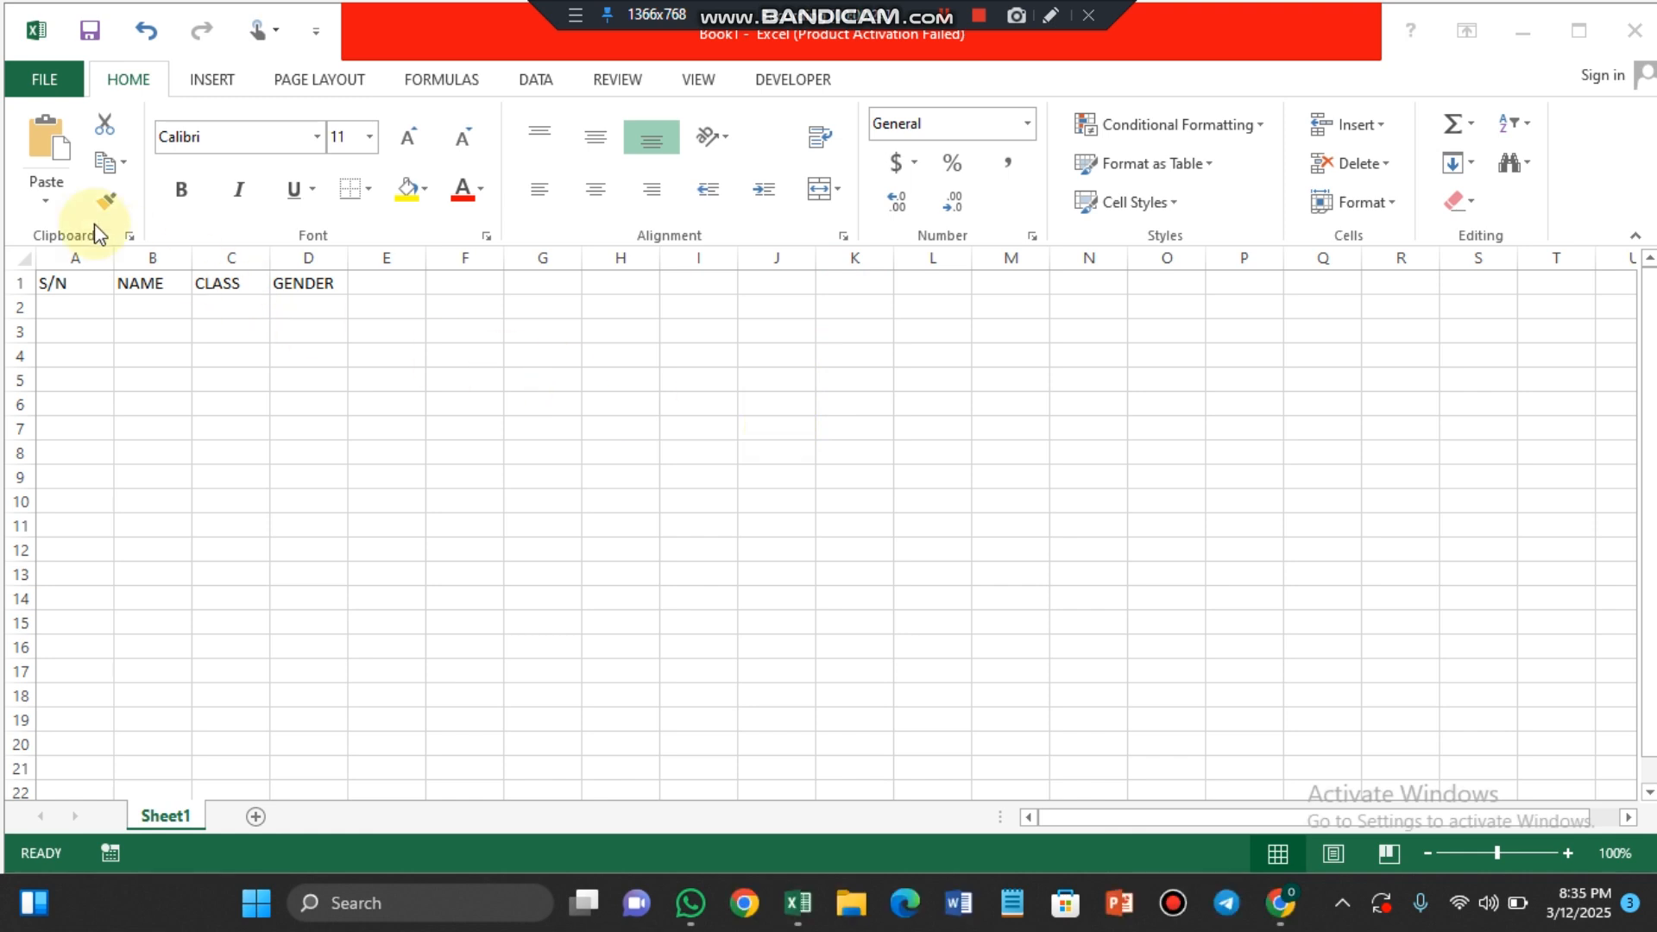
Step: Change the font of the header cells A1:D1 to Times New Roman
{"action": "left_click", "coordinate": [70, 284]}
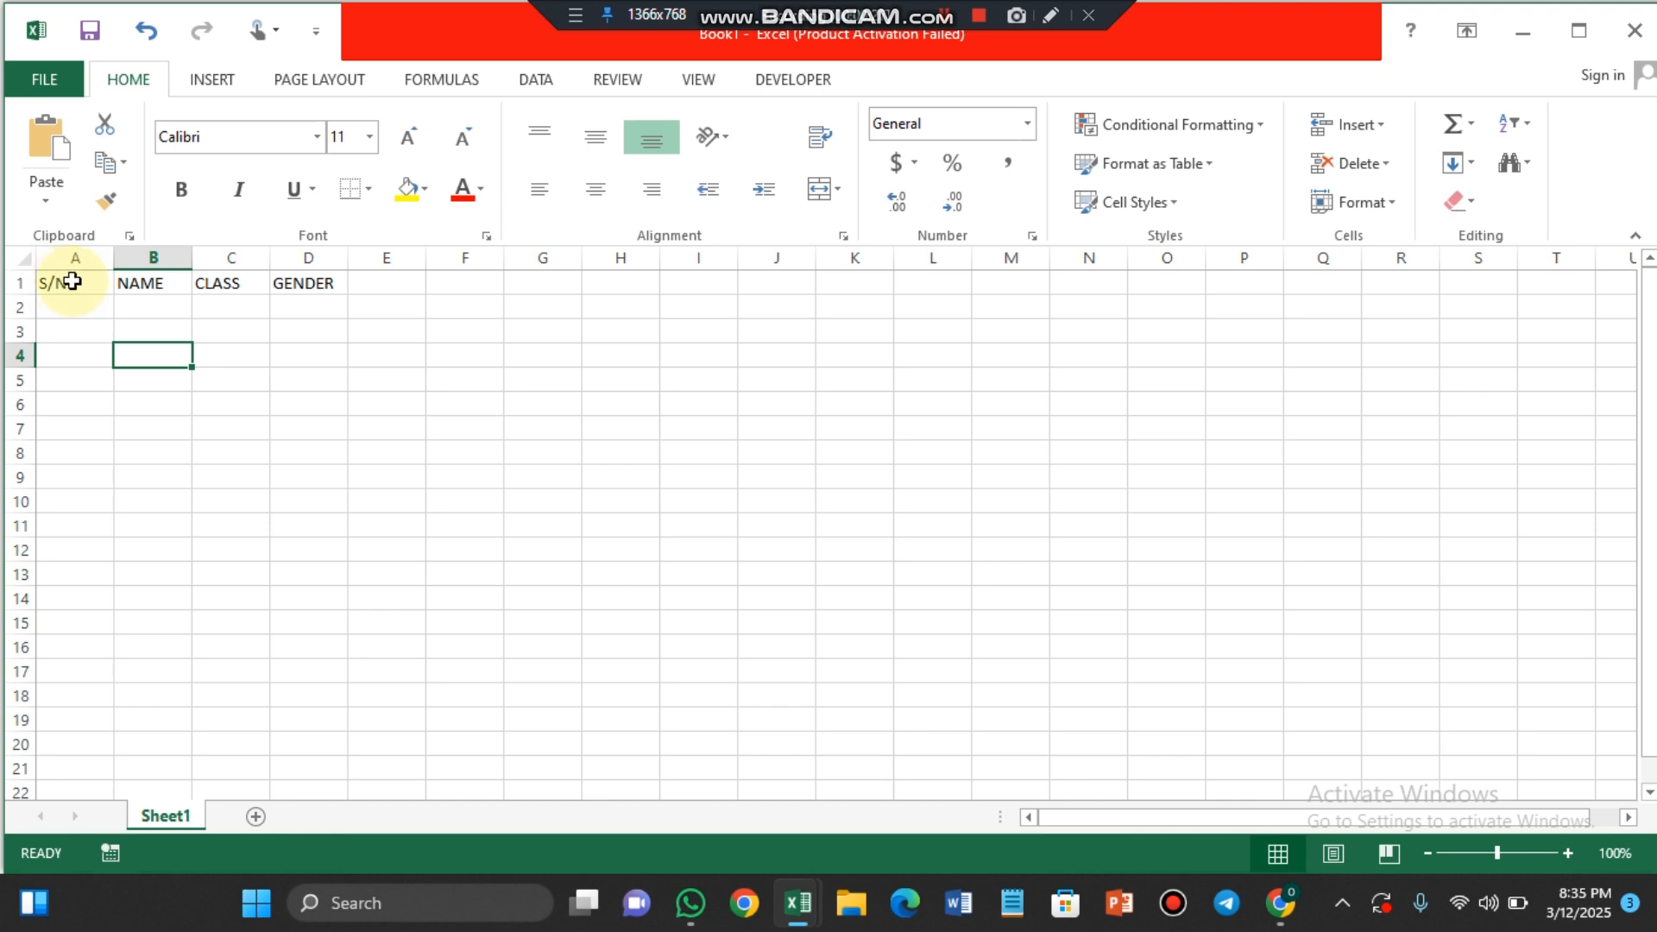
{"action": "left_click", "coordinate": [69, 285]}
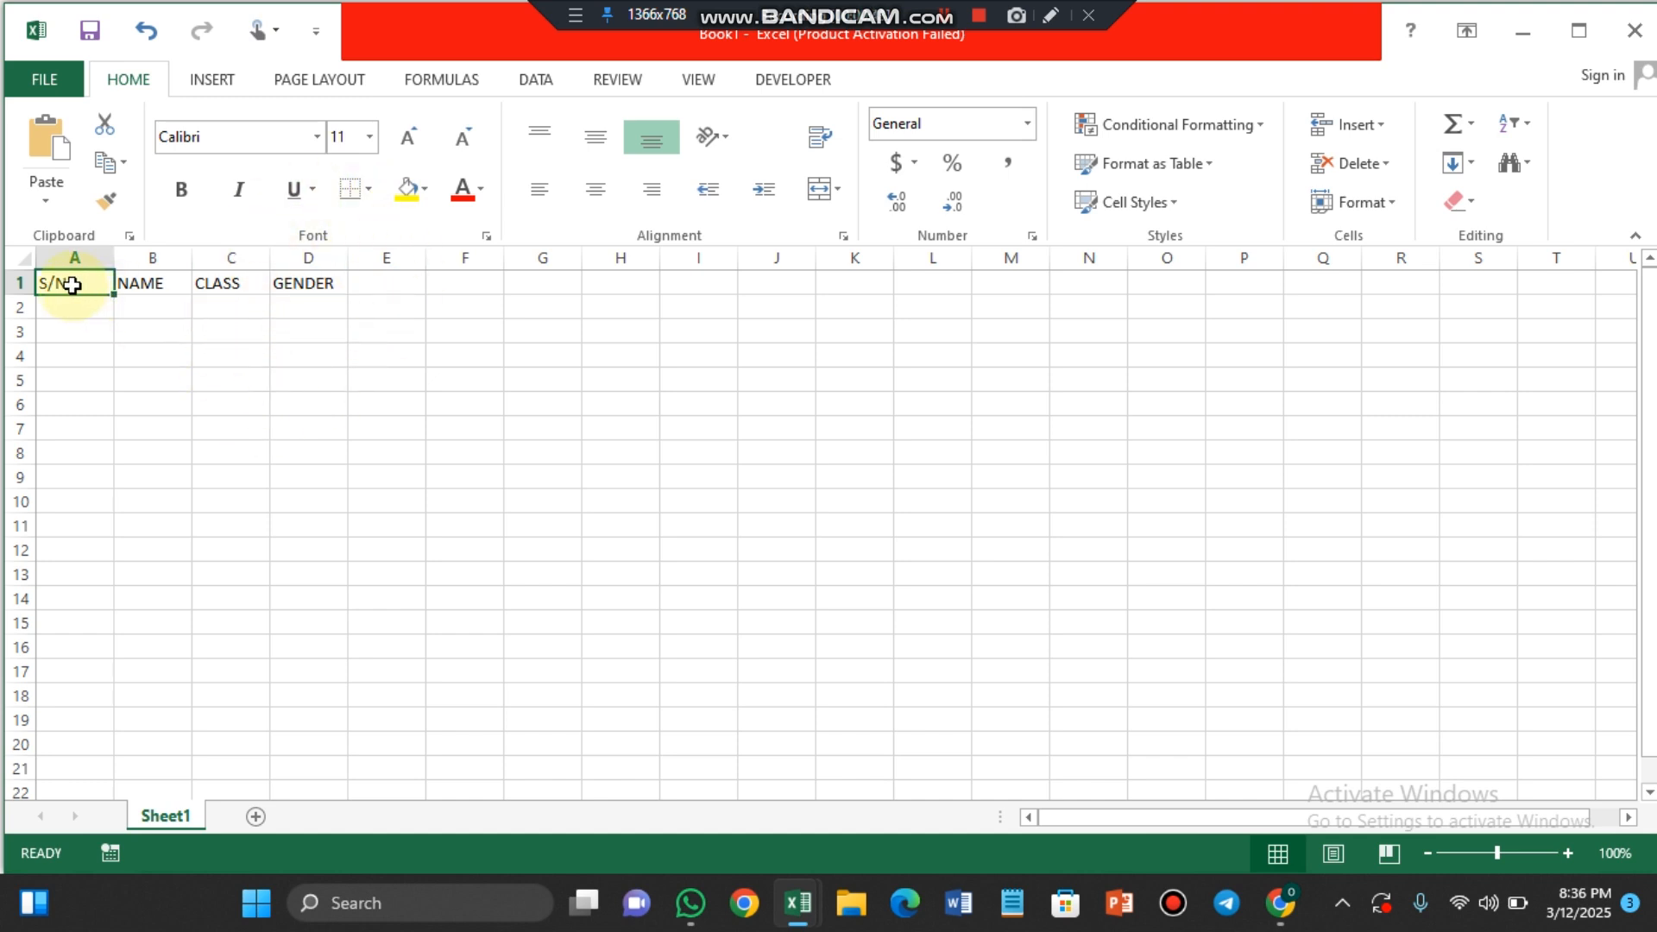
{"action": "left_click_drag", "start_coordinate": [71, 284], "coordinate": [338, 290]}
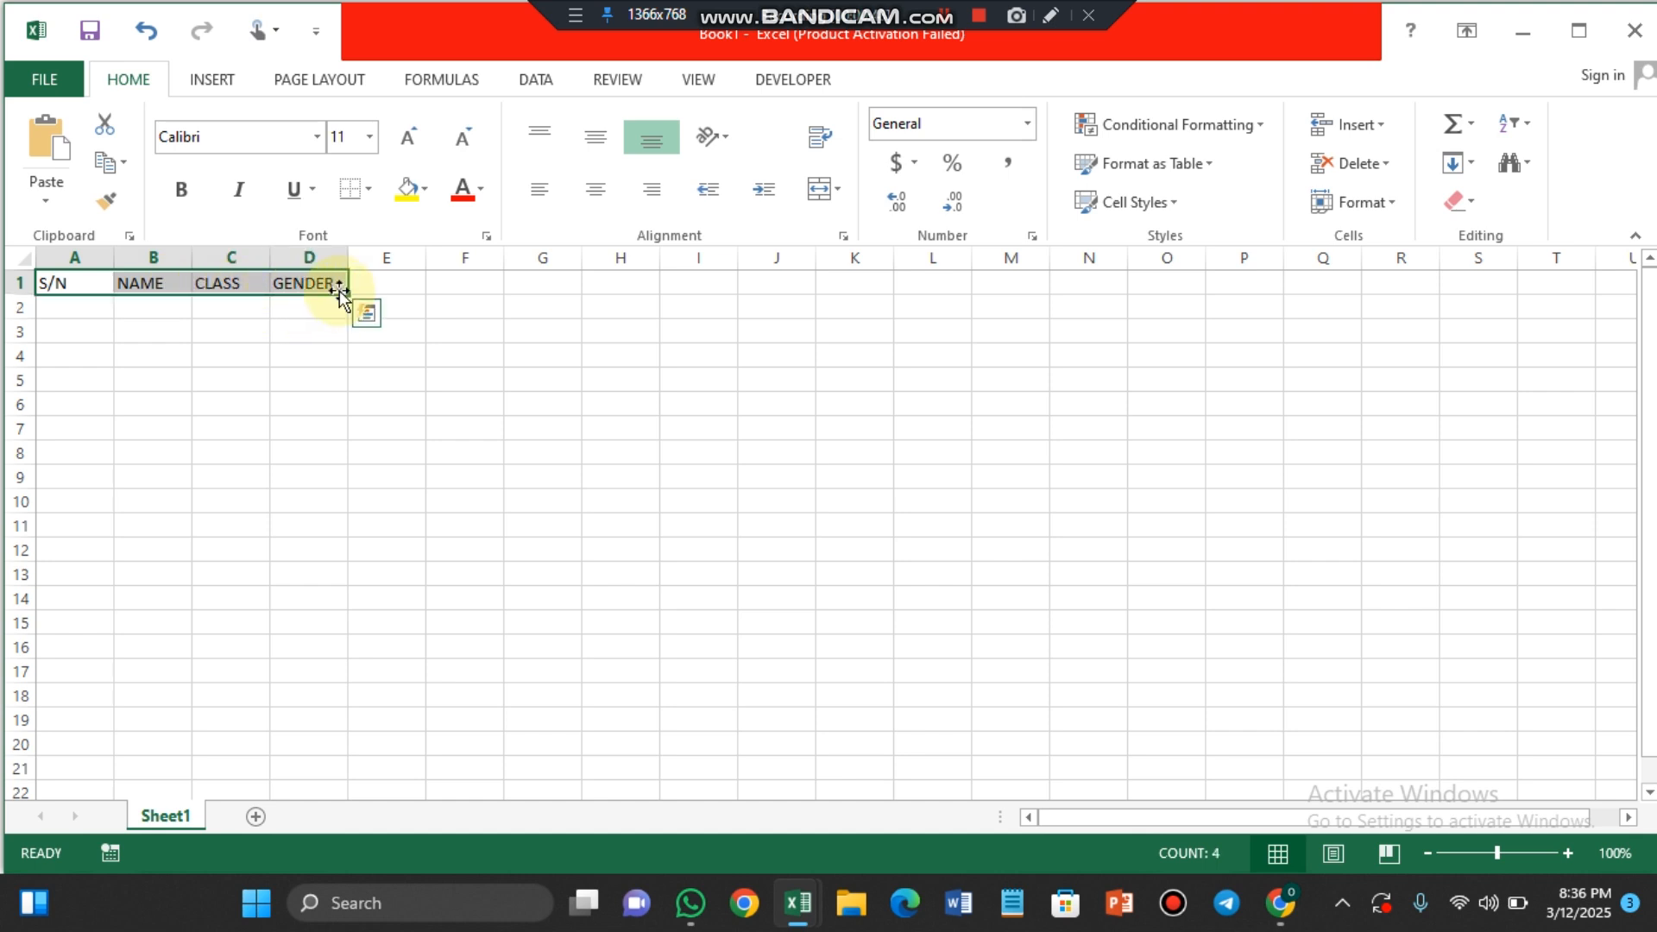
{"action": "left_click", "coordinate": [317, 137]}
{"action": "type", "text": "Times New Roman"}
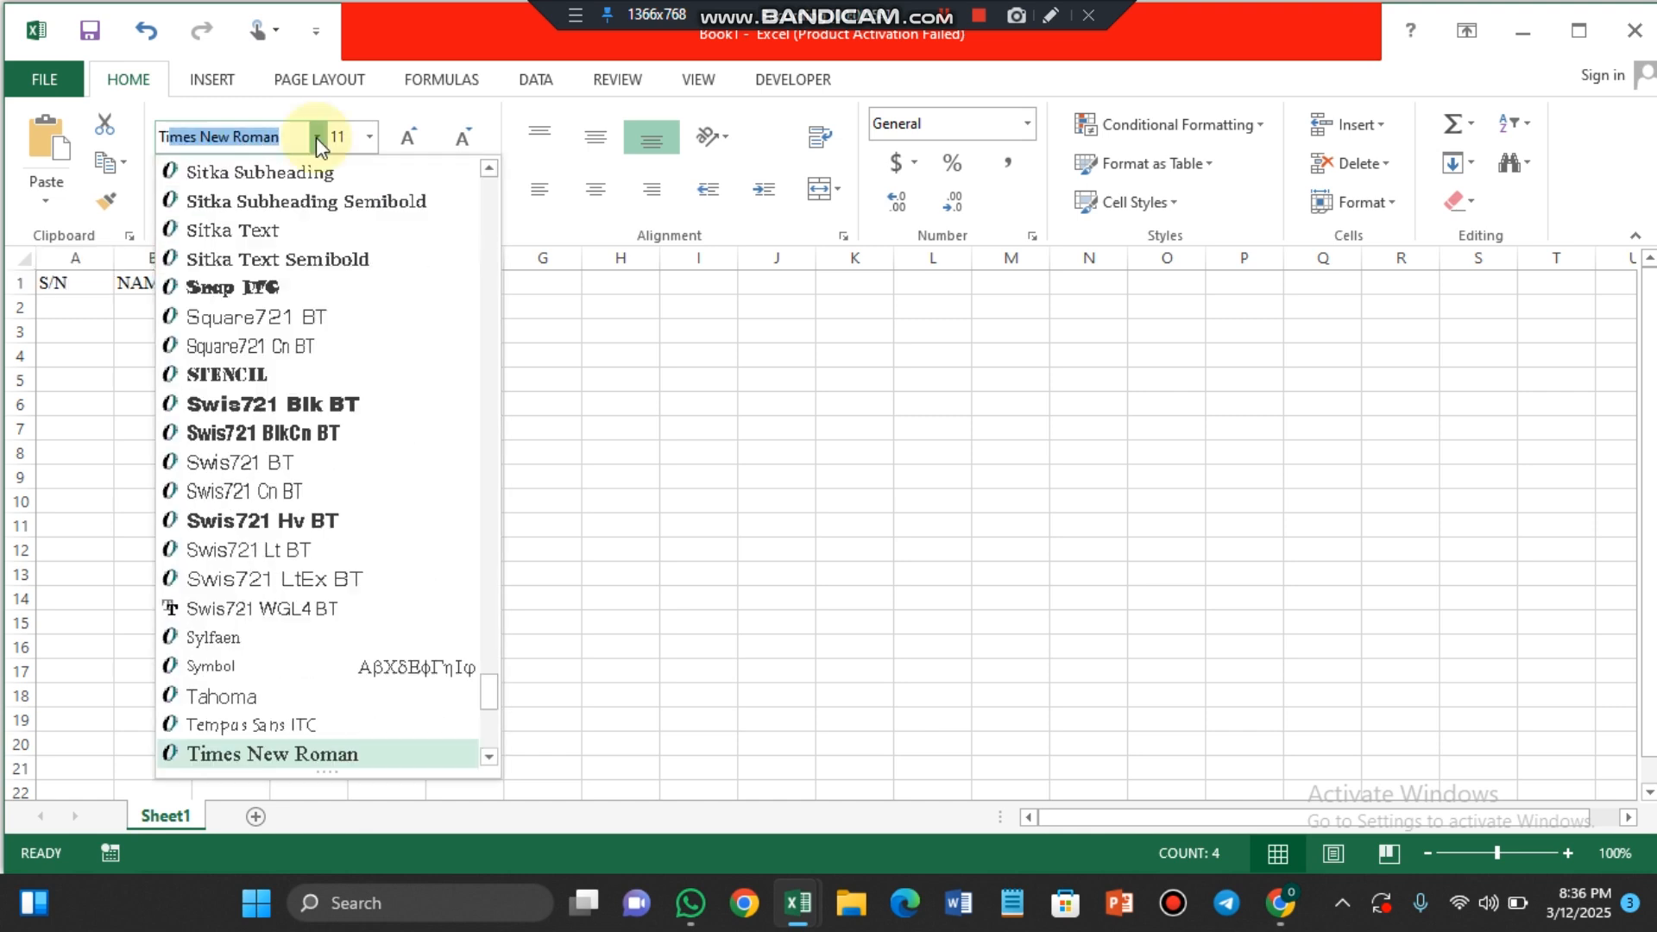
{"action": "key", "text": "Return"}
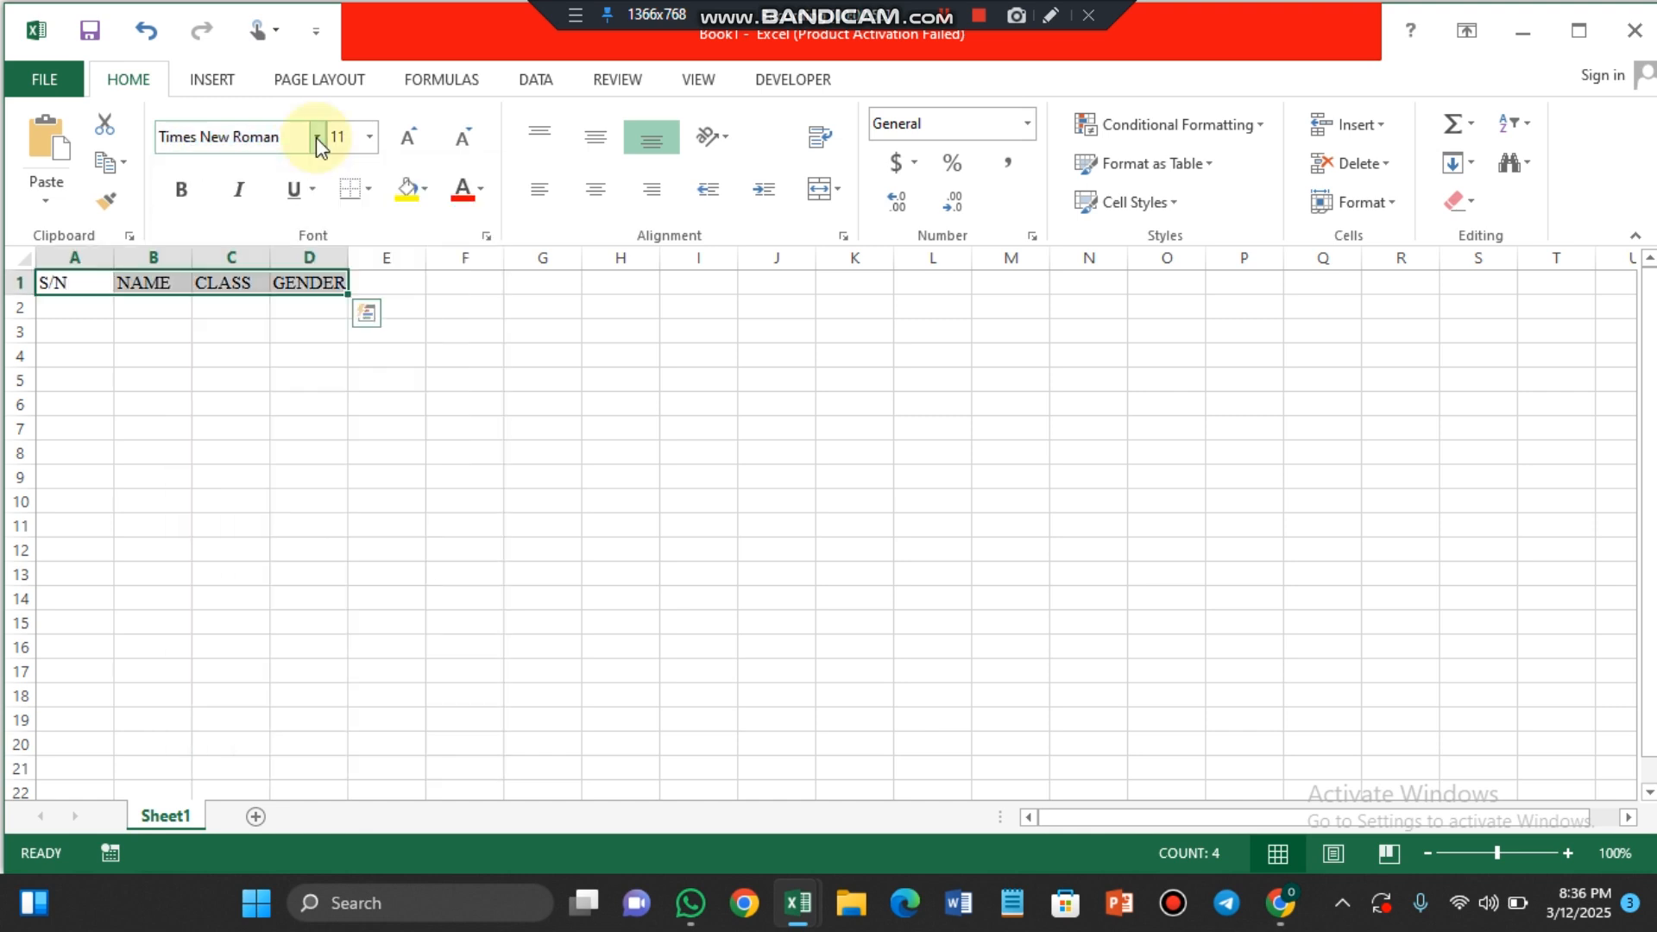
Step: Set the font size of the header cells to 14
{"action": "left_click", "coordinate": [369, 137]}
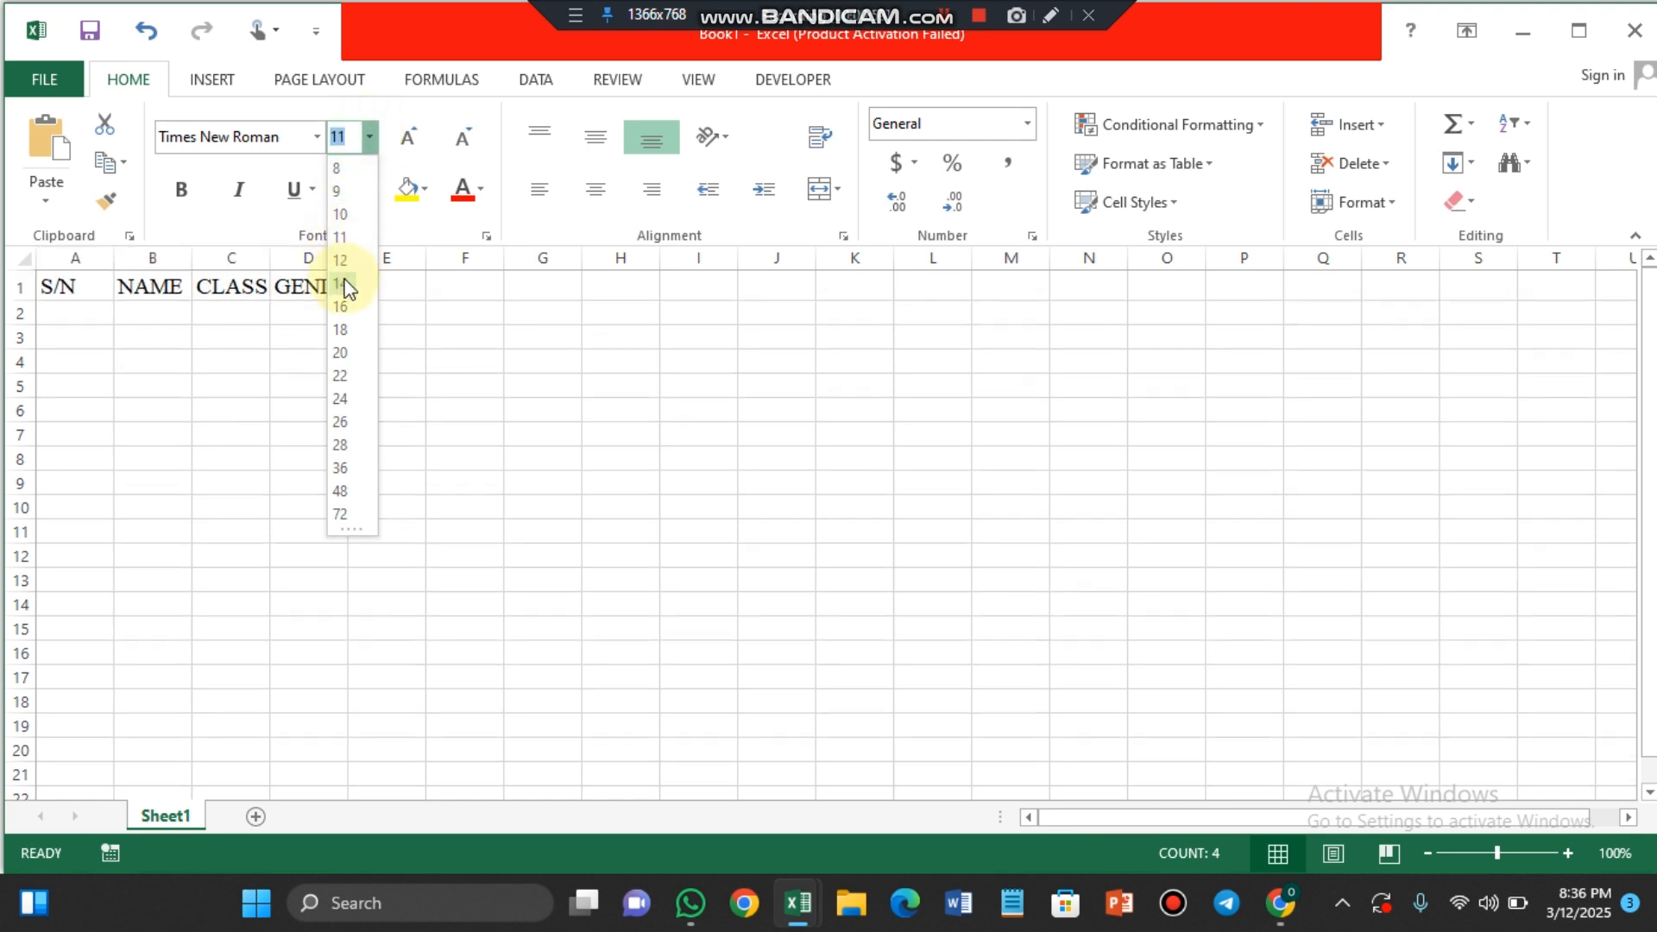
{"action": "left_click", "coordinate": [341, 283]}
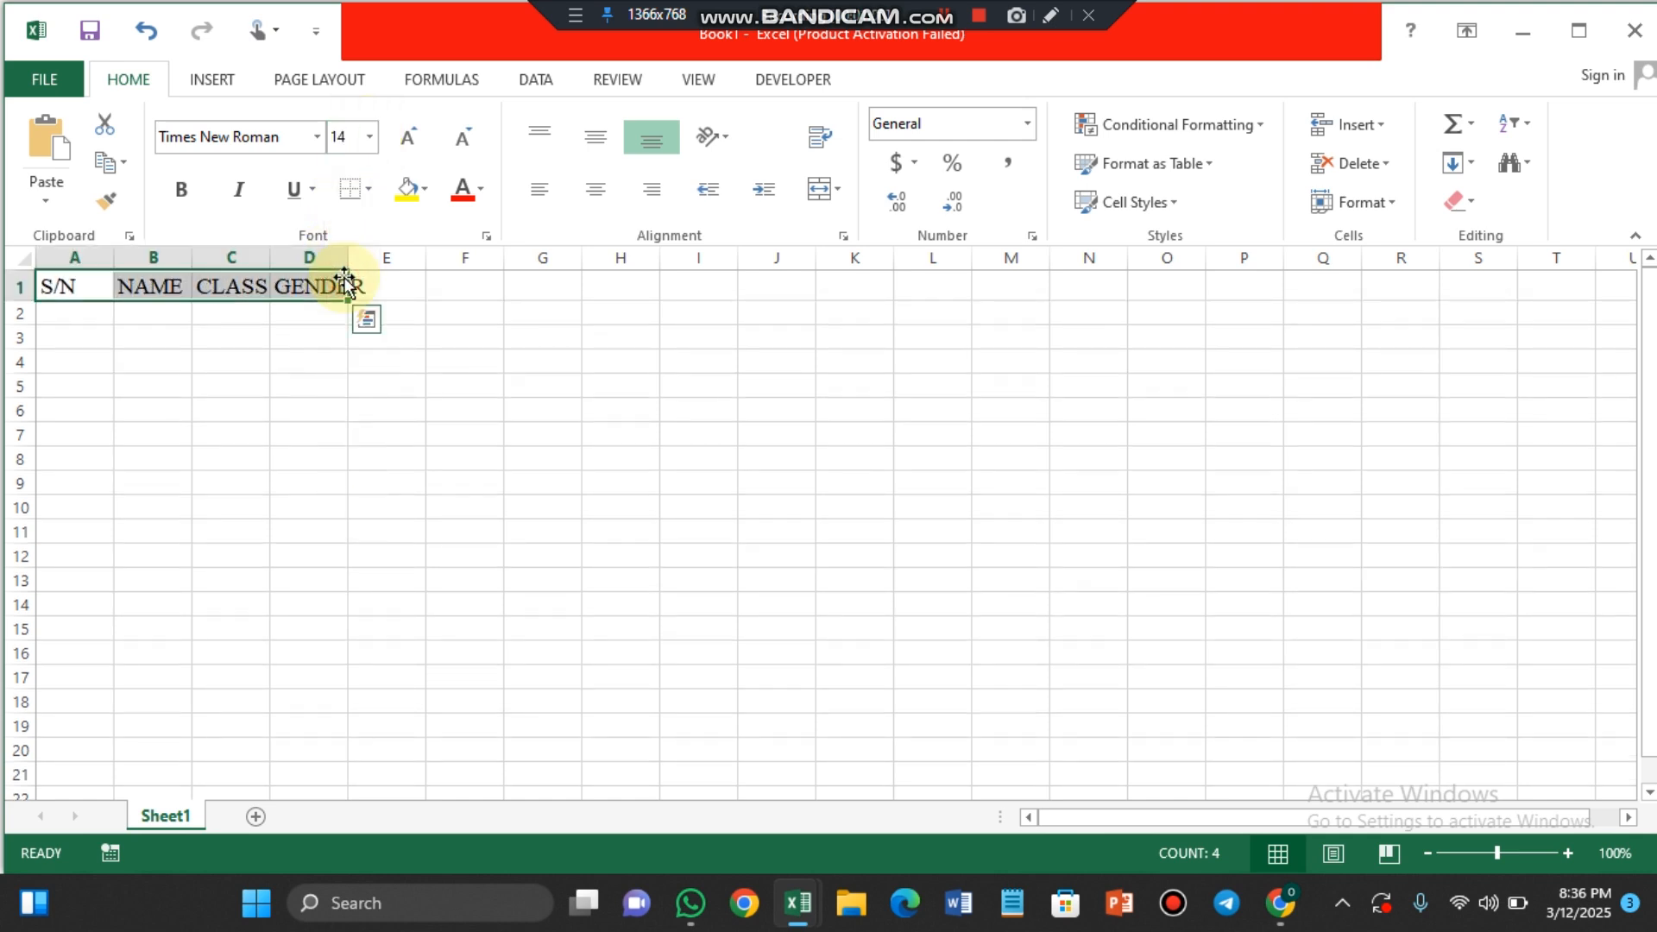
{"action": "left_click", "coordinate": [410, 133]}
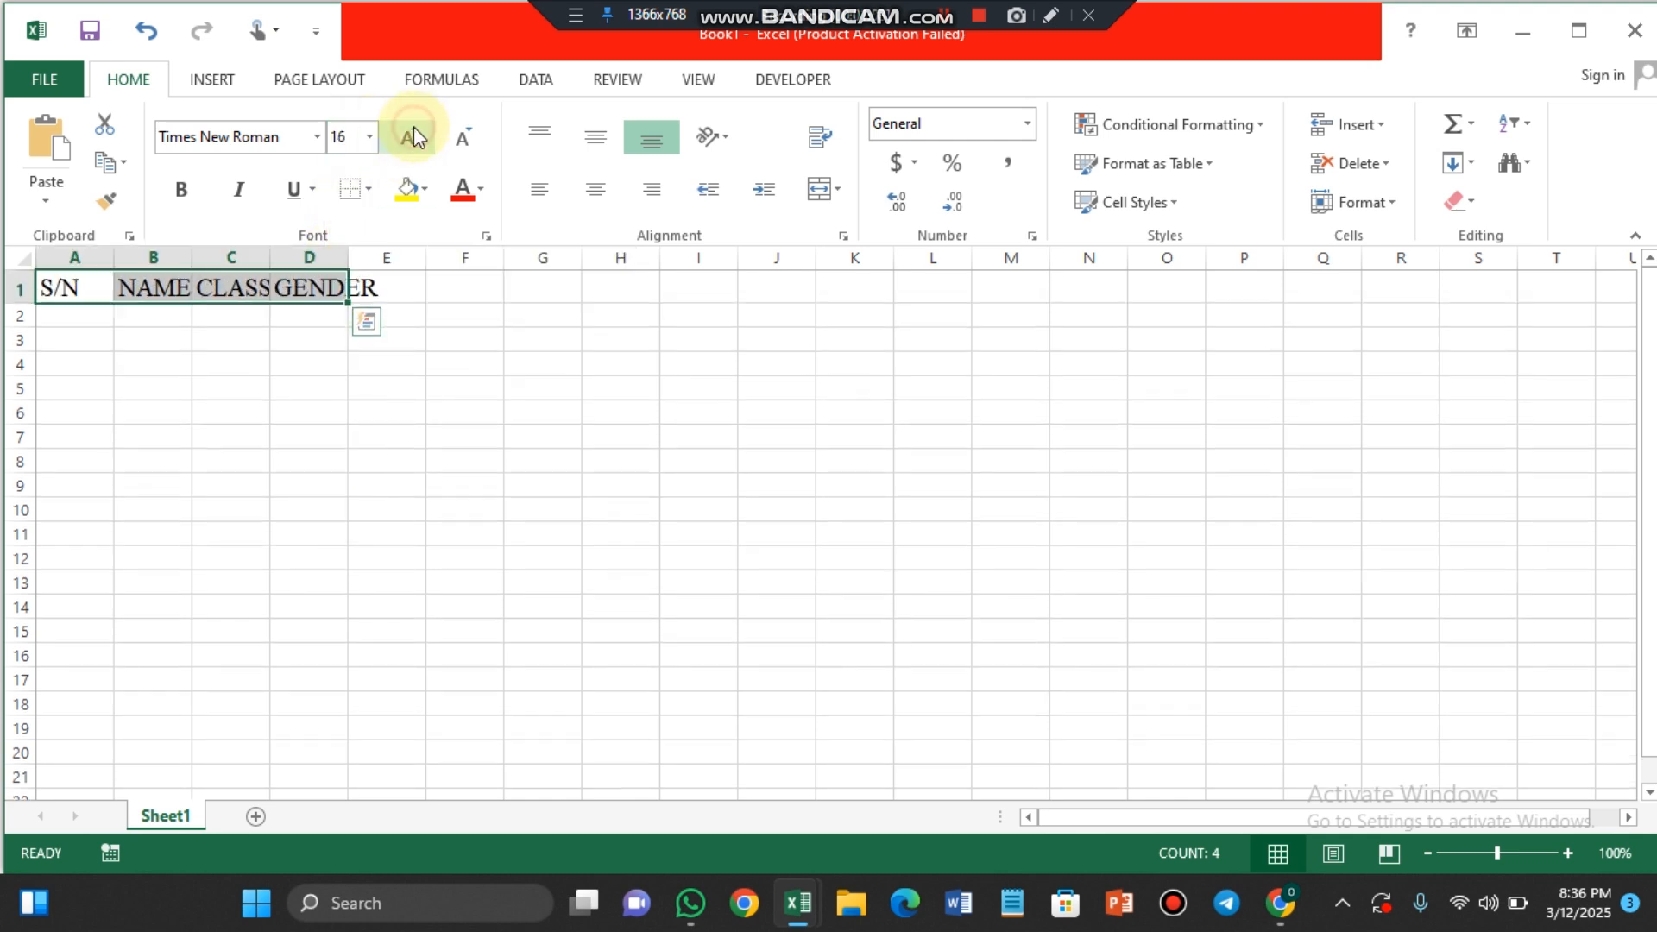
{"action": "left_click", "coordinate": [469, 138]}
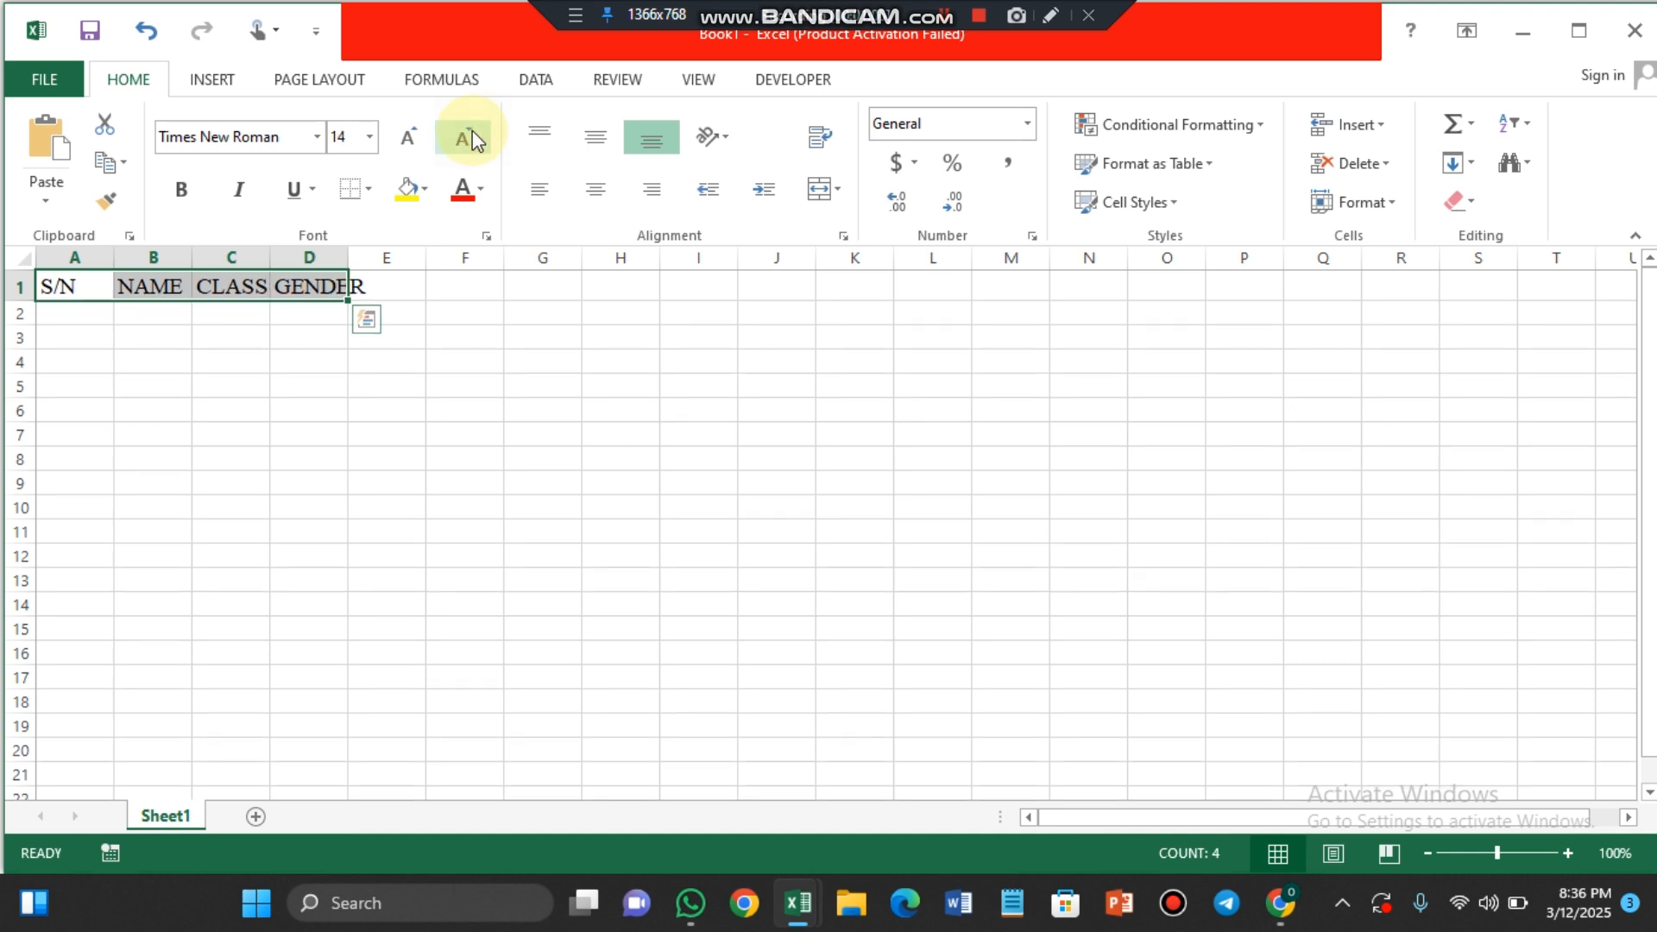
Step: Make the header text in A1:D1 bold and italic with a single underline
{"action": "left_click", "coordinate": [181, 195]}
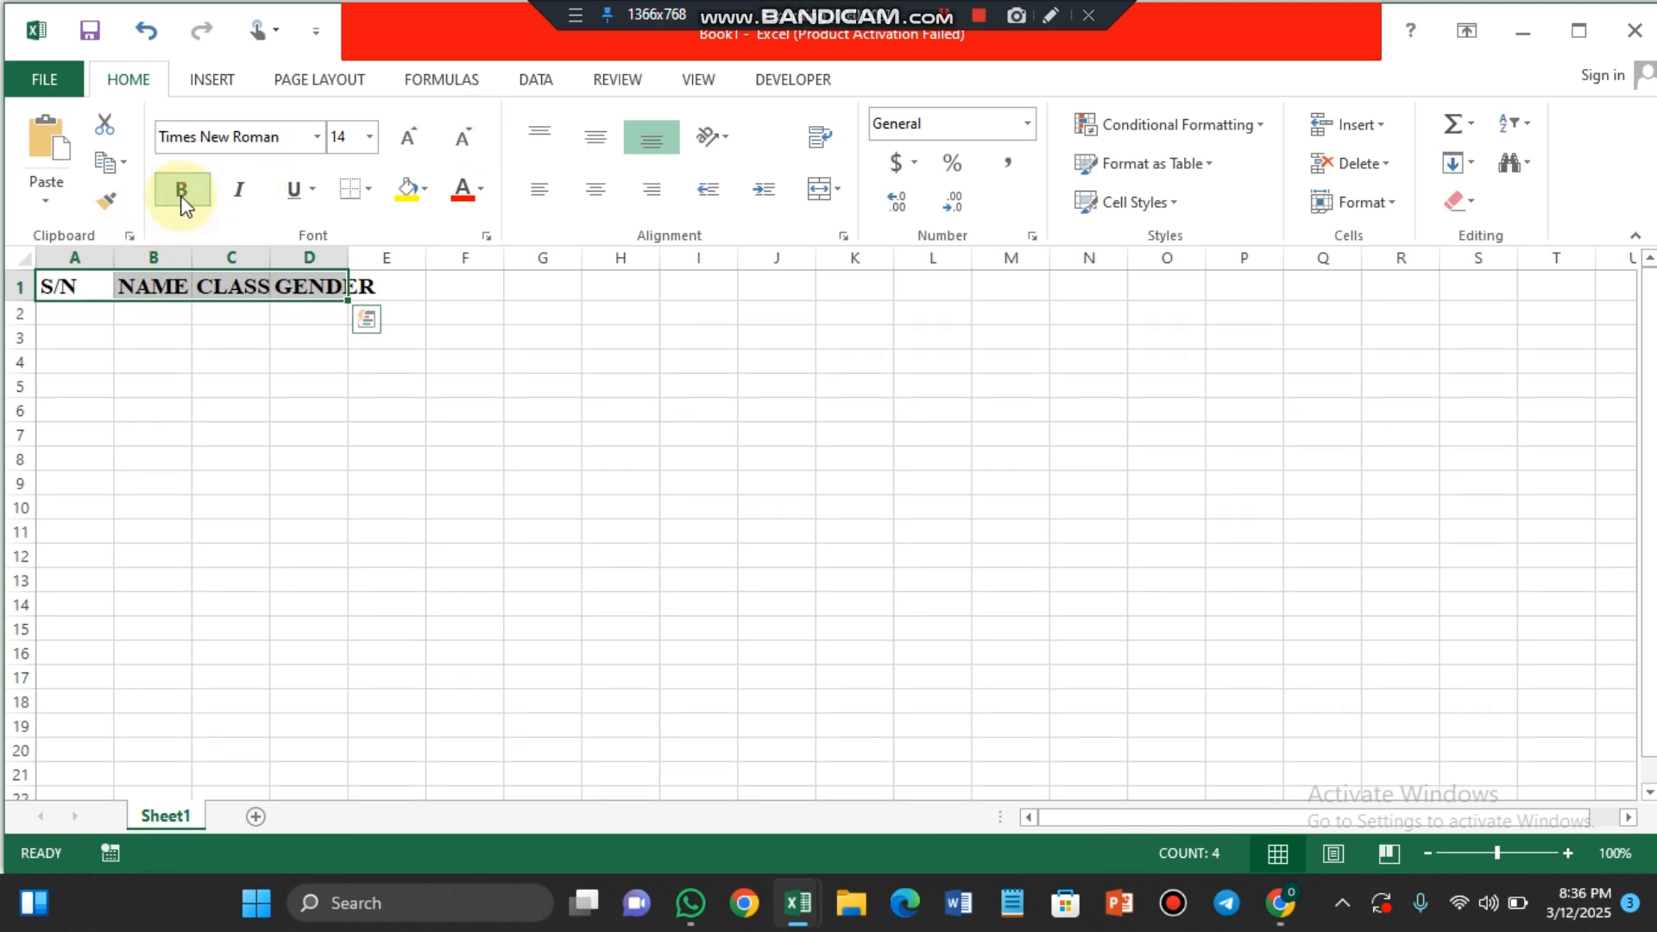
{"action": "left_click", "coordinate": [235, 195]}
{"action": "left_click", "coordinate": [302, 198]}
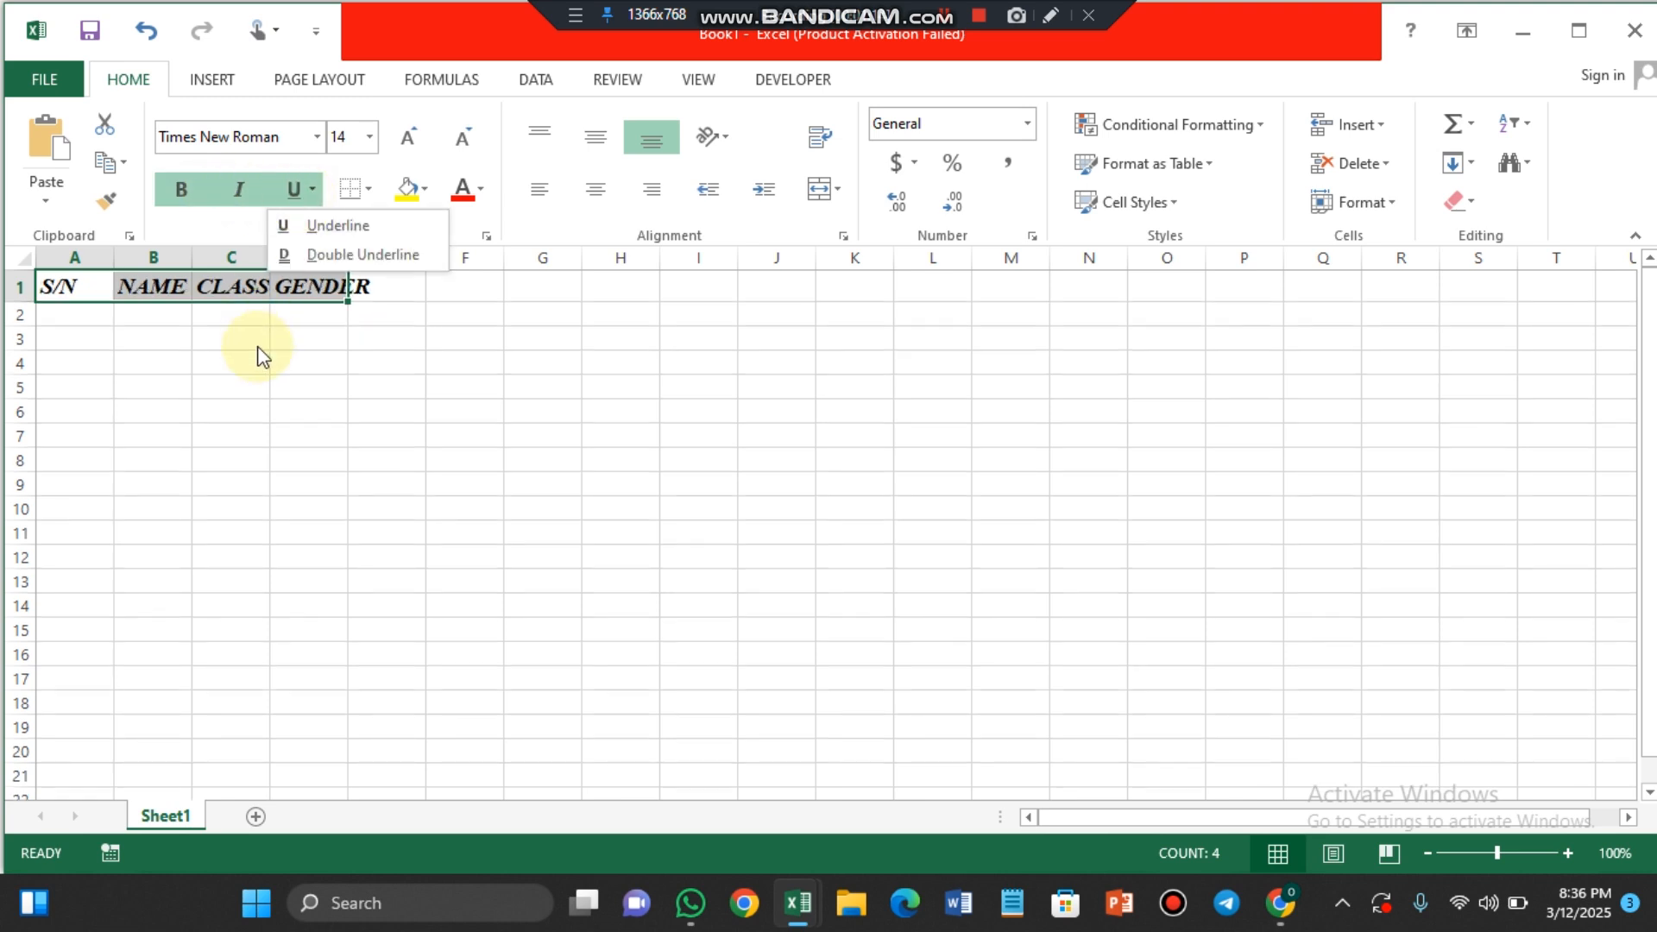
{"action": "left_click", "coordinate": [318, 224]}
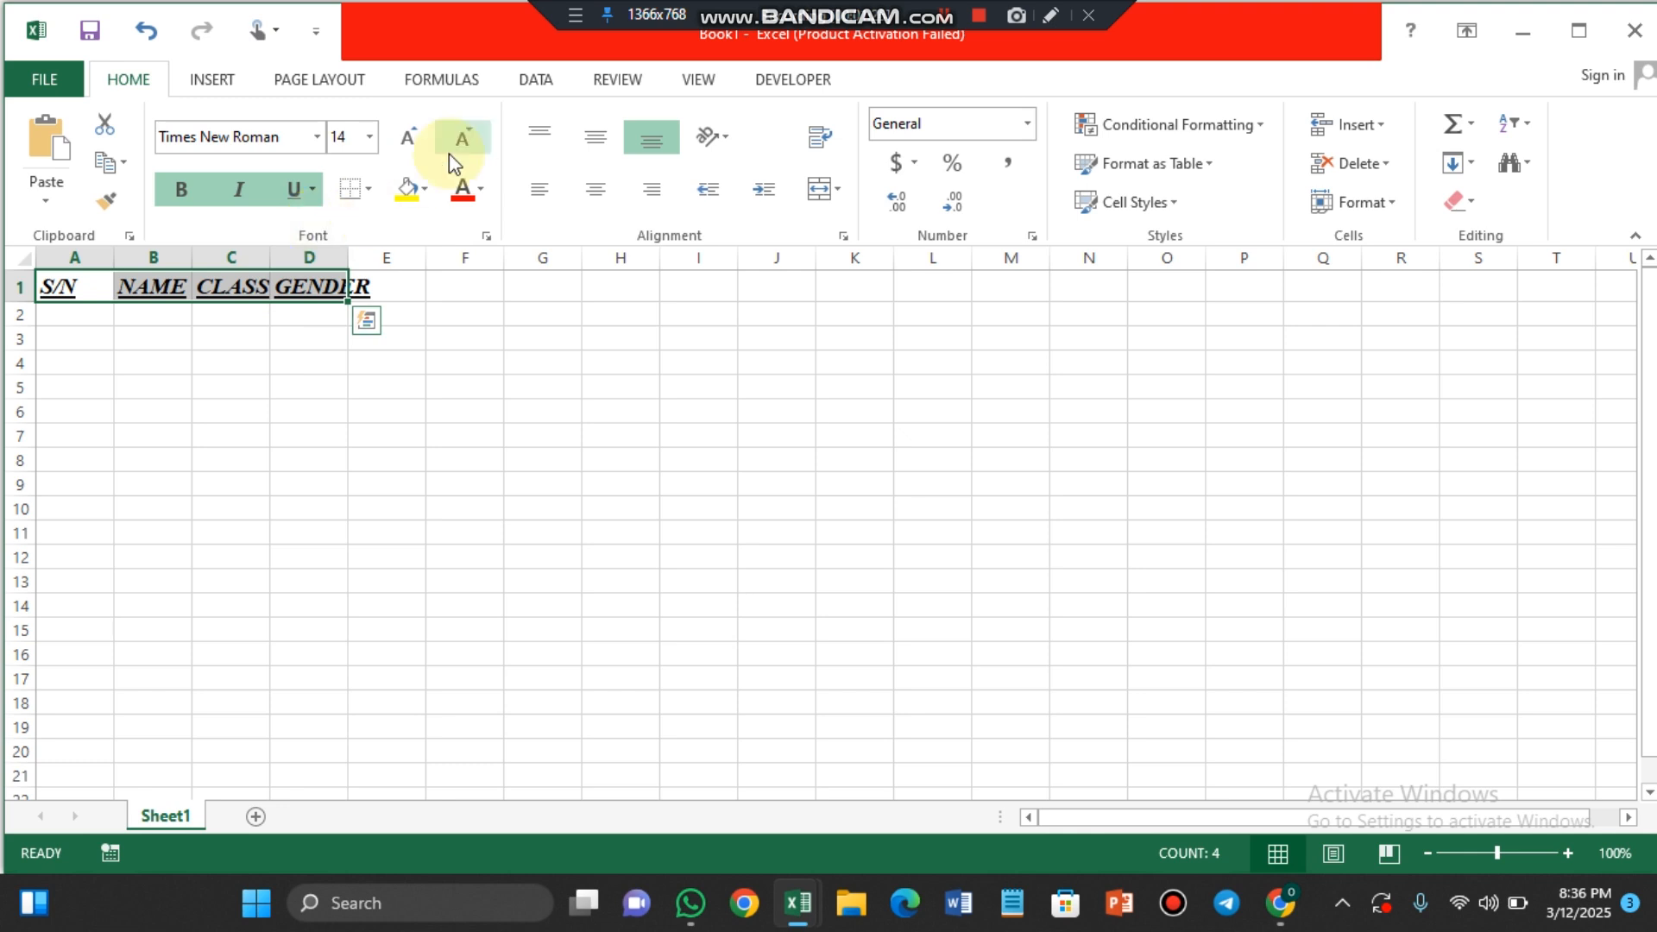
Step: Fill the header cells A1:D1 with standard purple and change their text color to white
{"action": "left_click", "coordinate": [423, 193]}
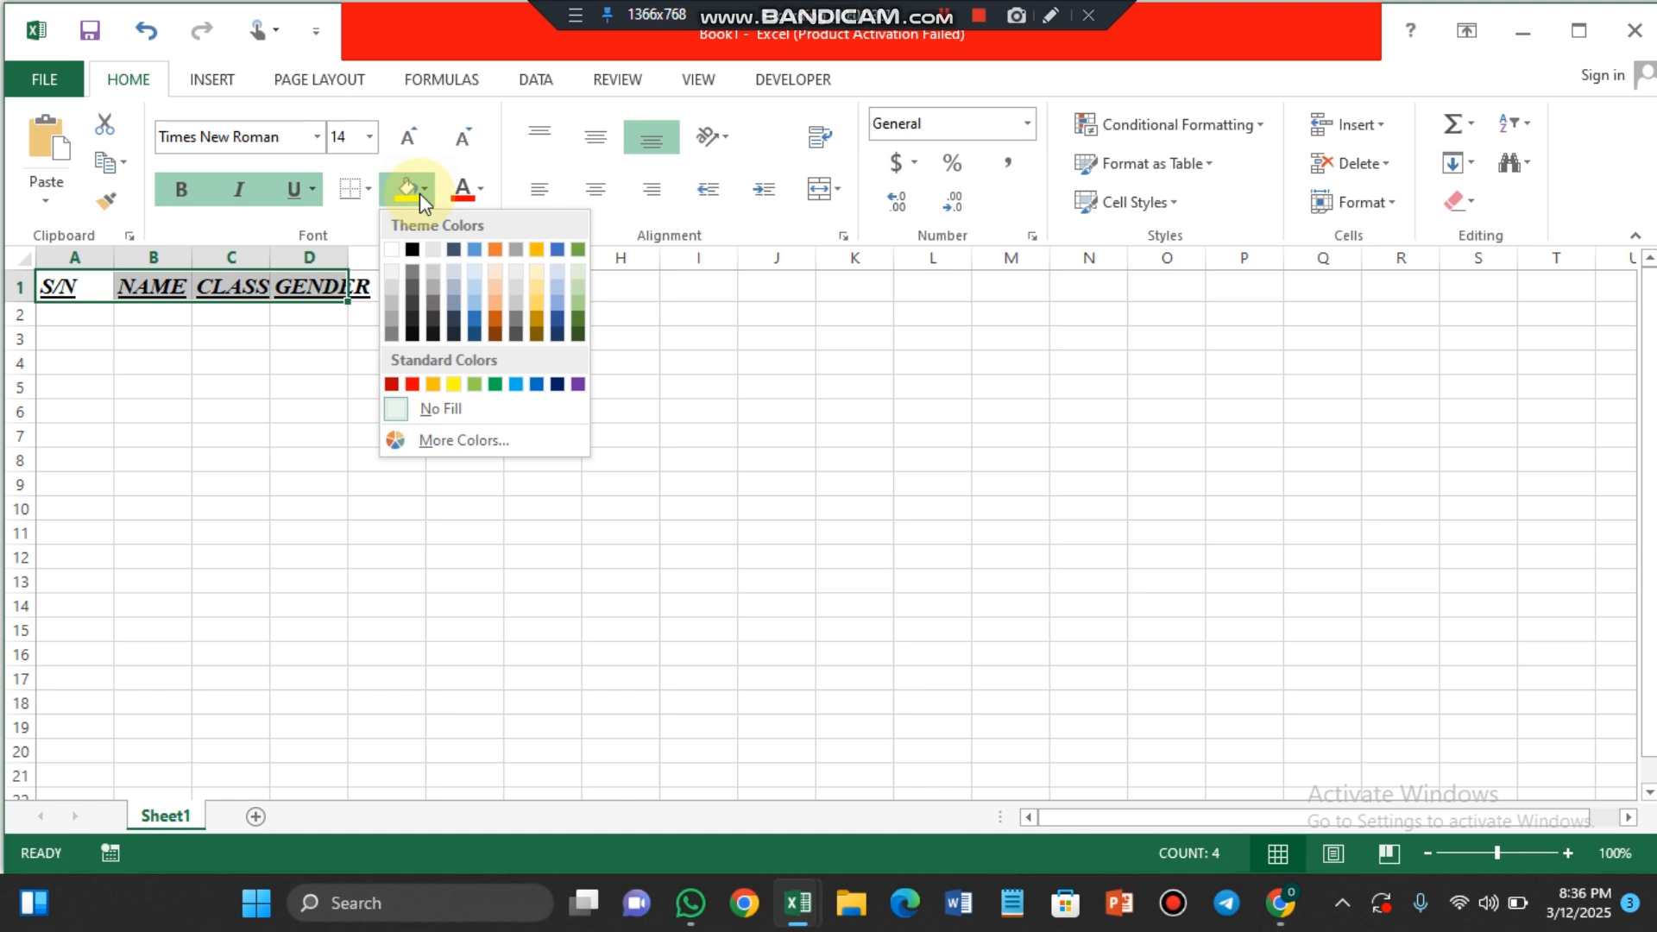
{"action": "left_click", "coordinate": [578, 384]}
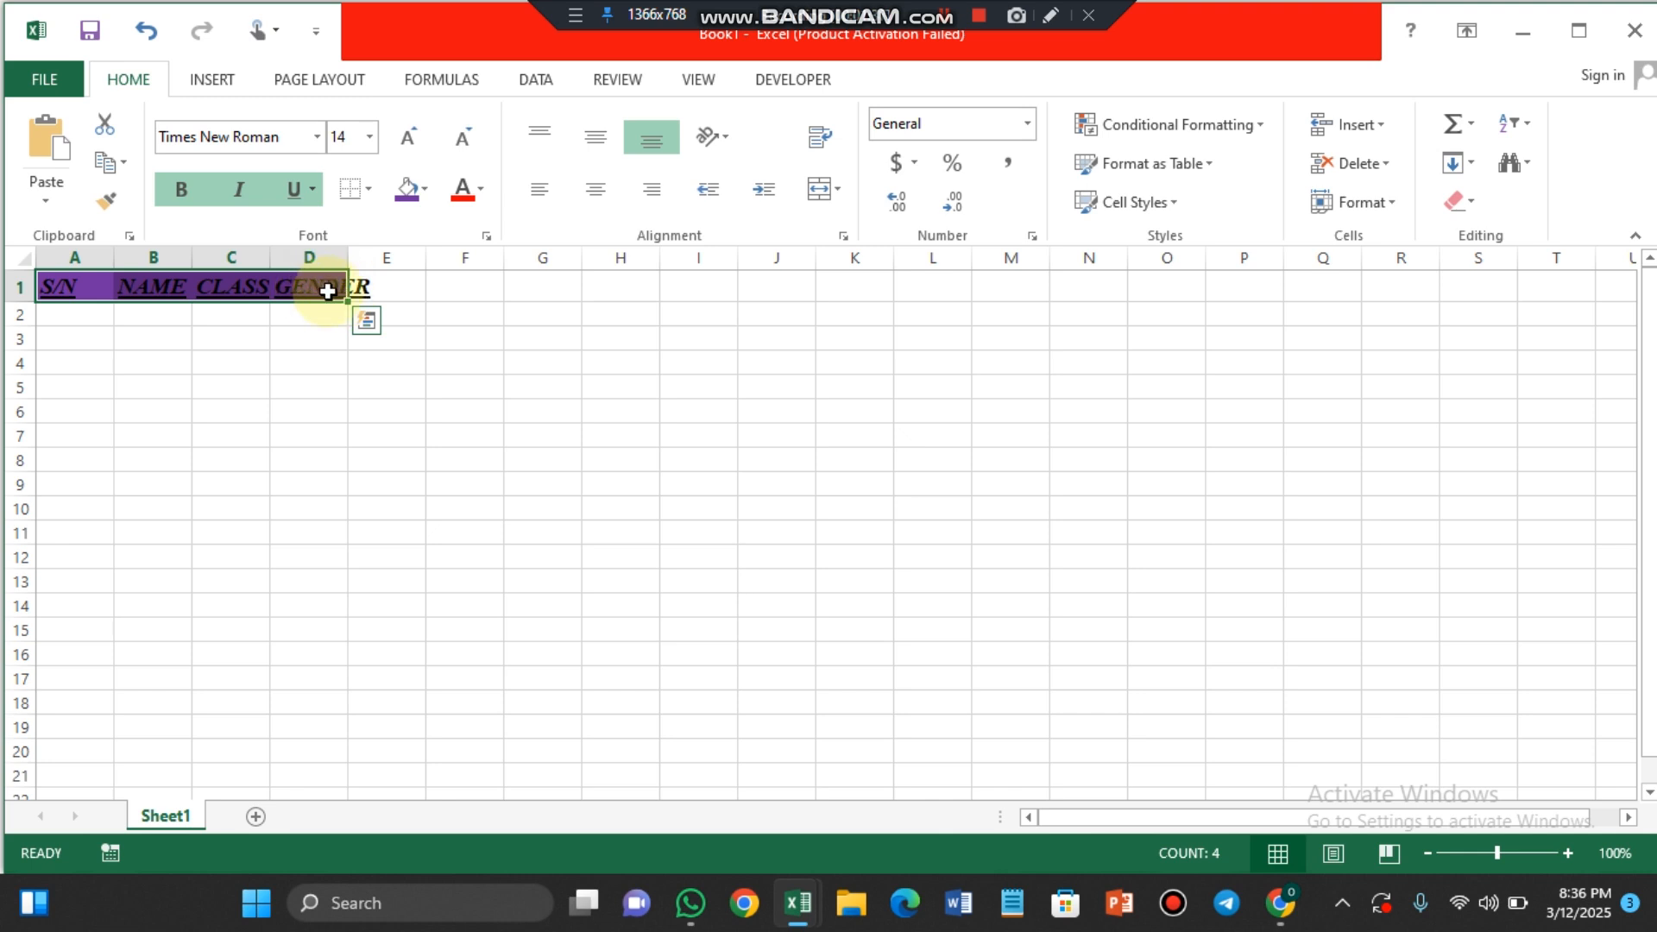
{"action": "left_click", "coordinate": [481, 199]}
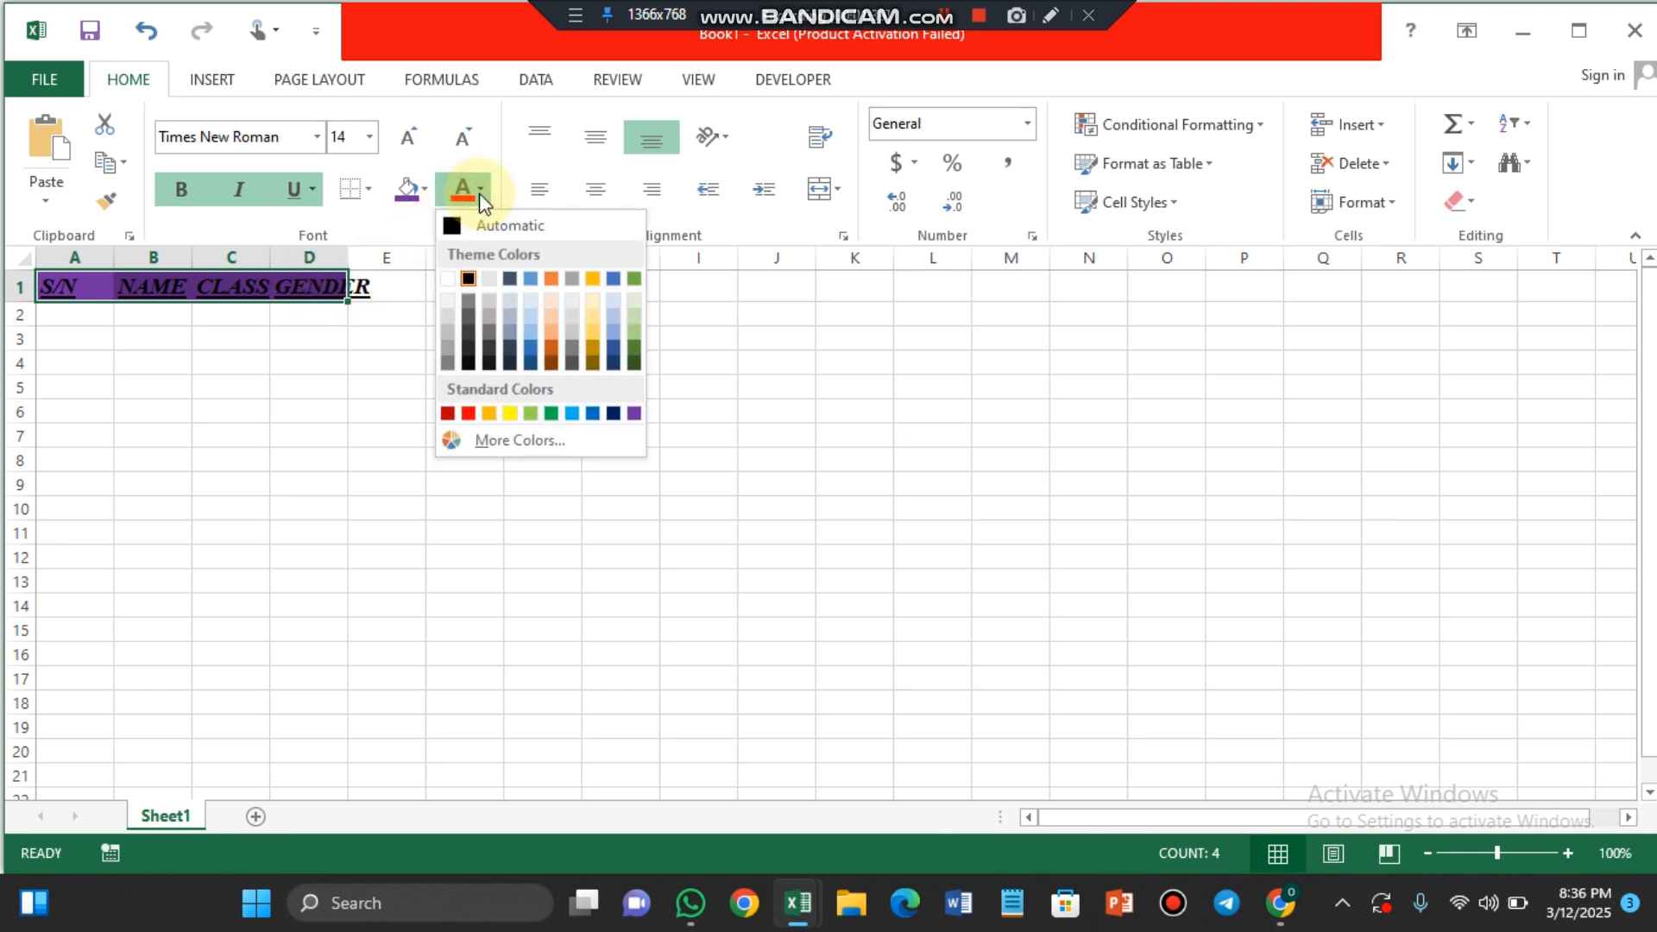
{"action": "left_click", "coordinate": [446, 279]}
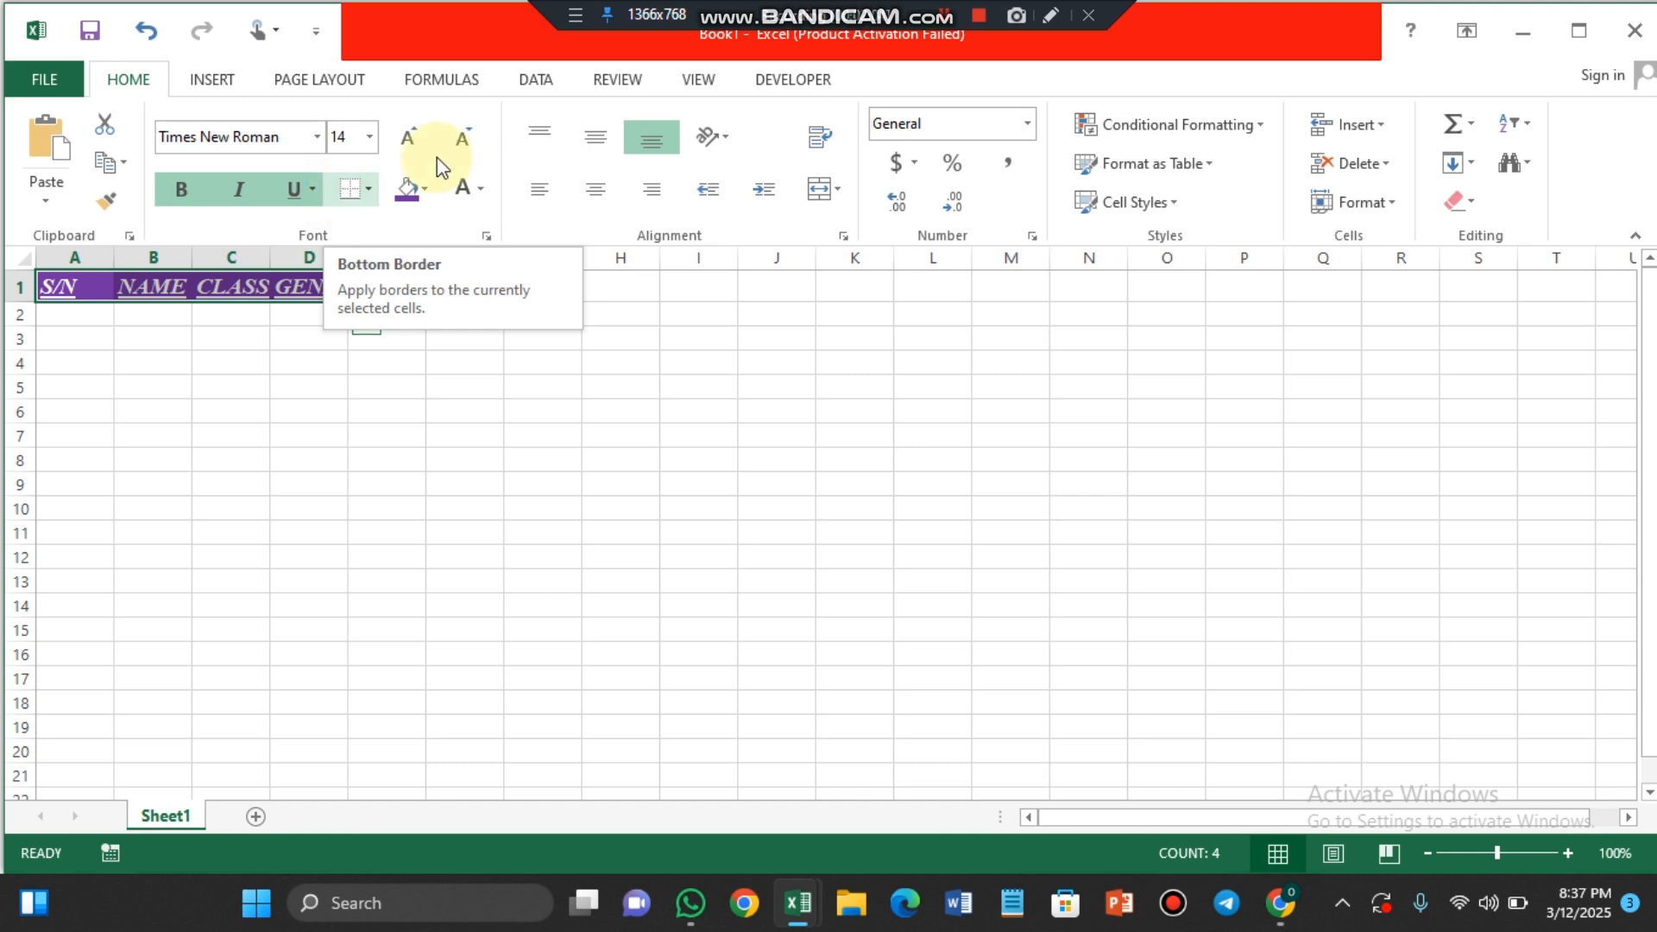
Step: Add a thick bottom border to the header cells and set the width of columns A to D to 18
{"action": "left_click", "coordinate": [369, 181]}
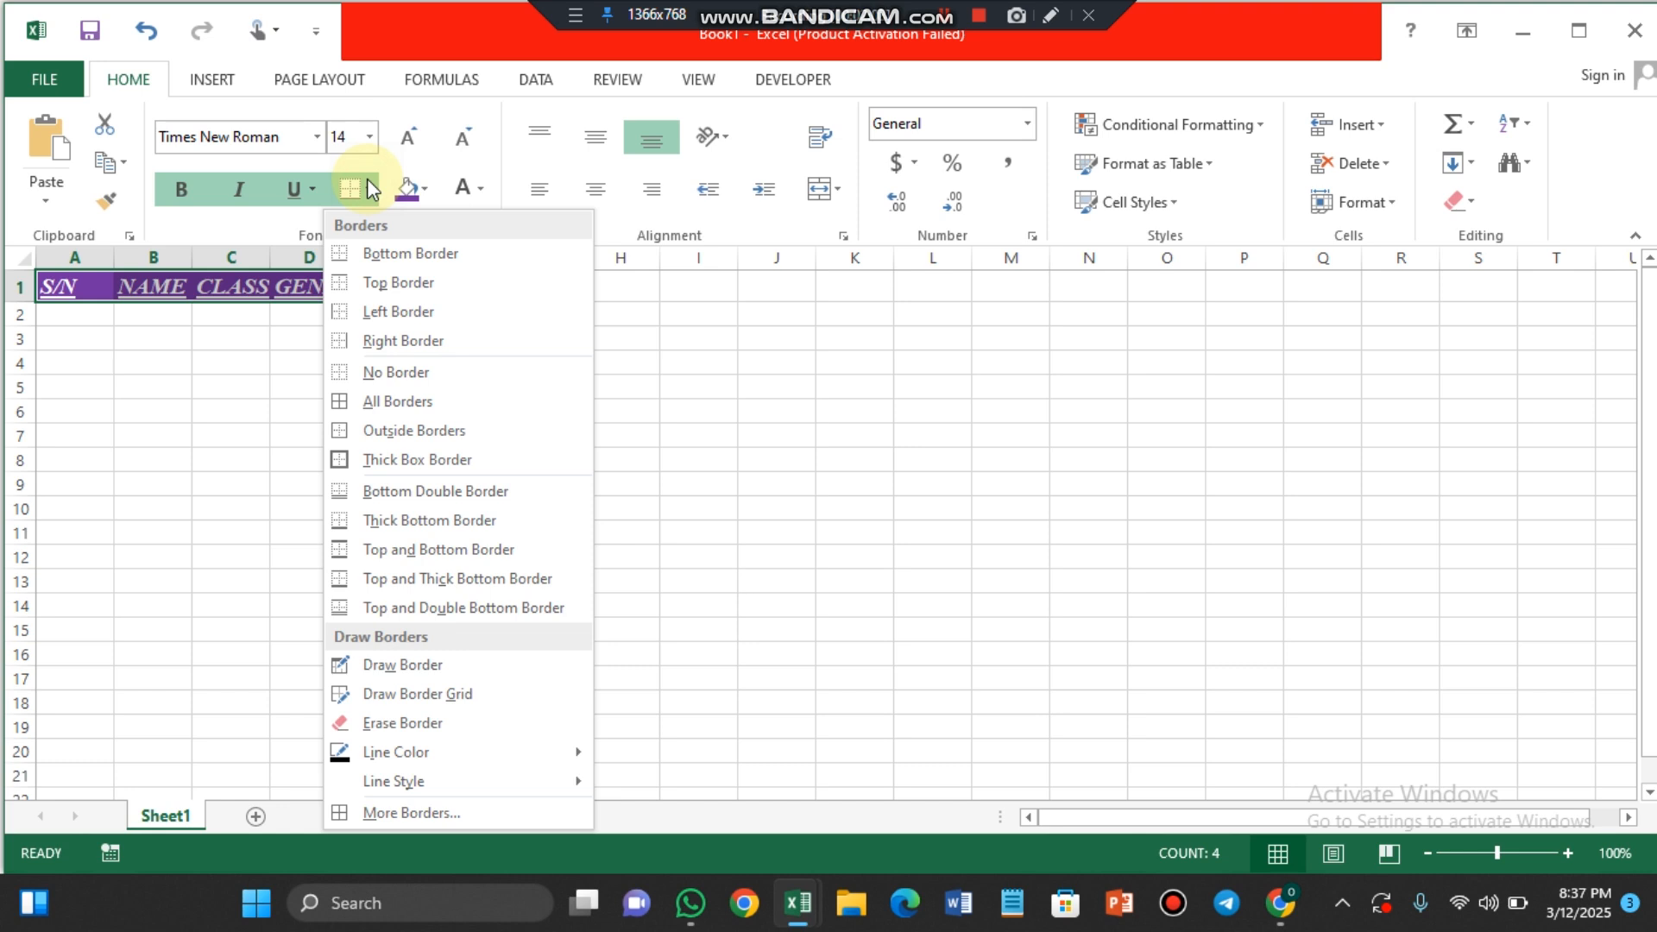
{"action": "left_click", "coordinate": [378, 518]}
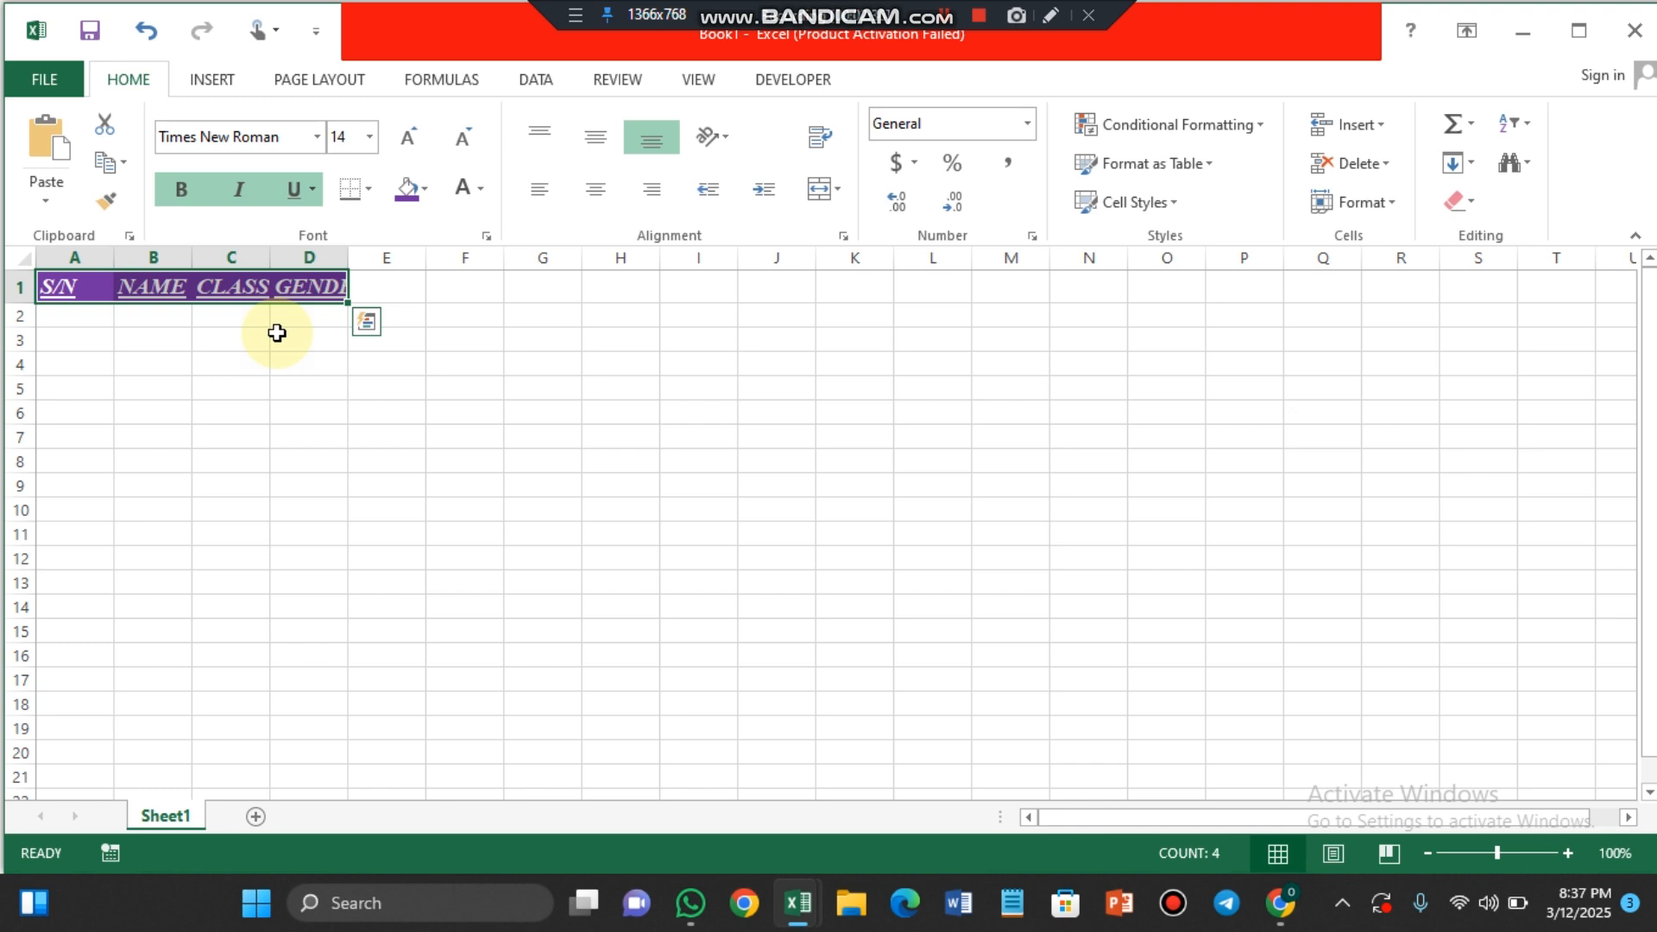
{"action": "left_click", "coordinate": [1391, 207]}
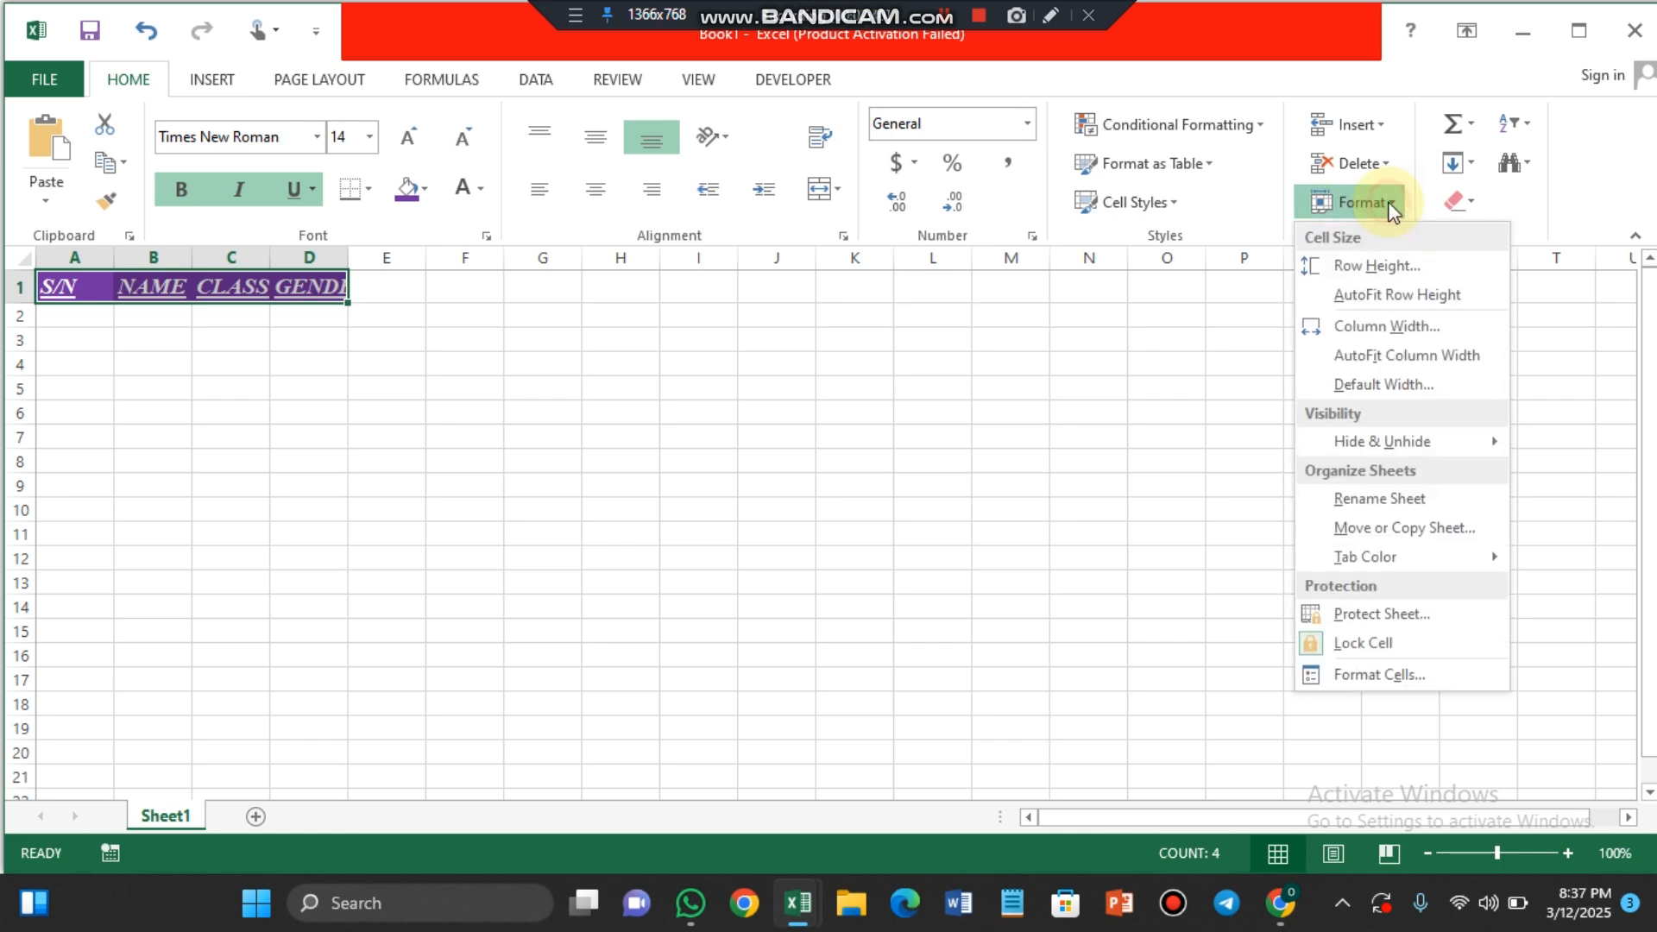
{"action": "left_click", "coordinate": [1358, 331]}
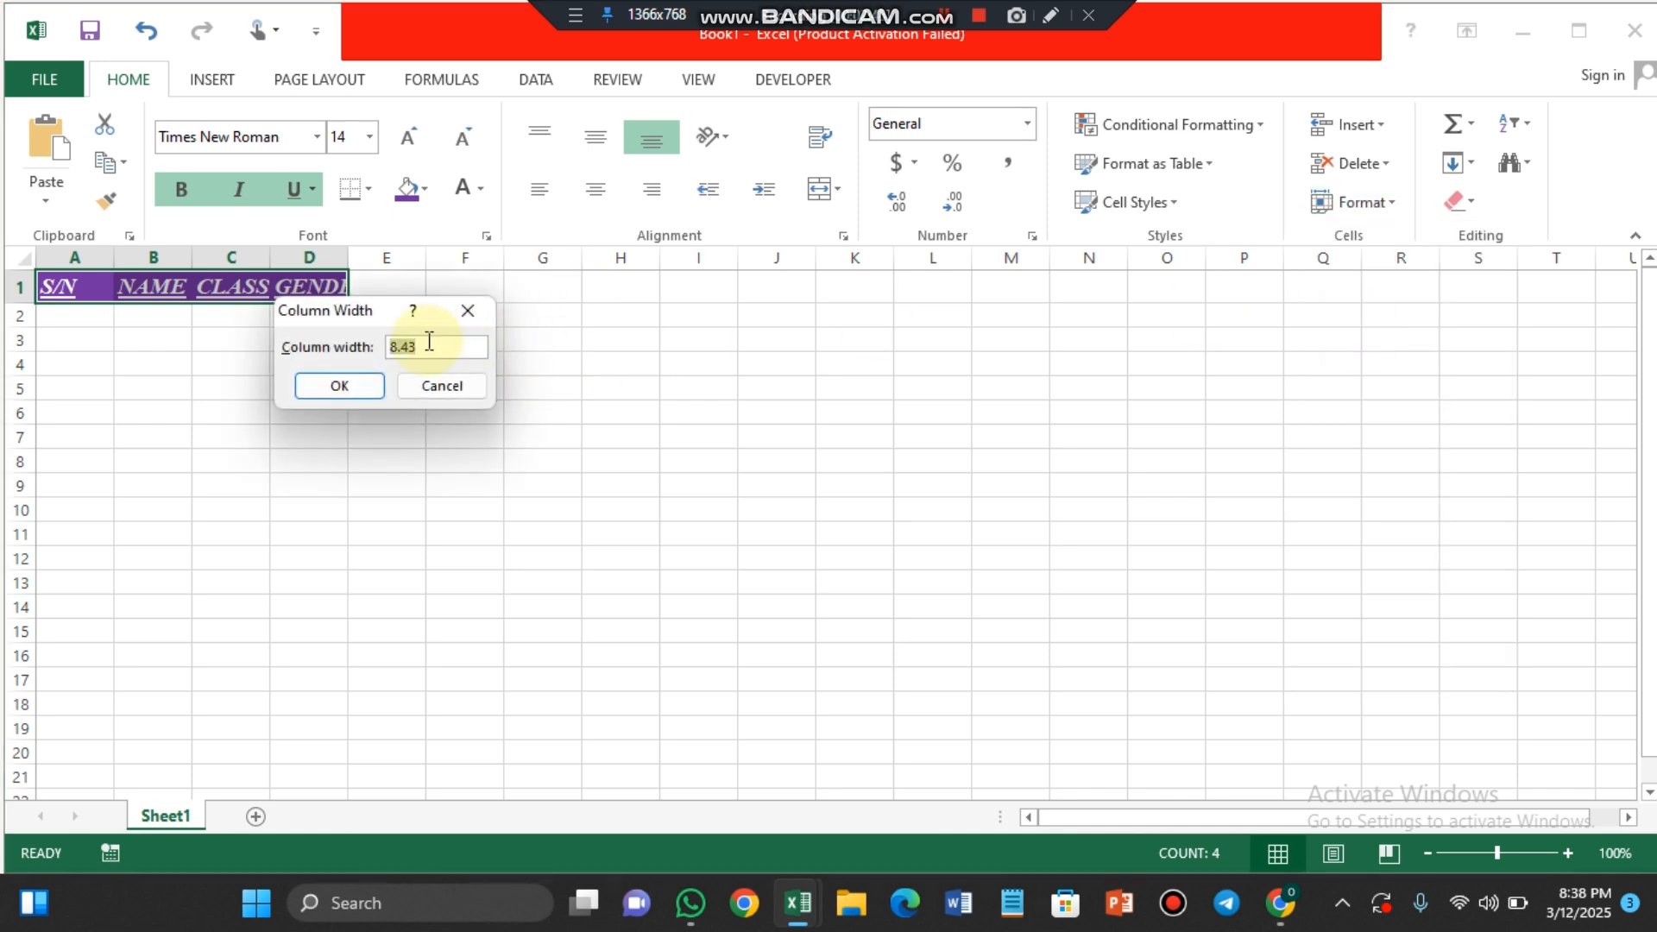
{"action": "type", "text": "18"}
{"action": "key", "text": "Return"}
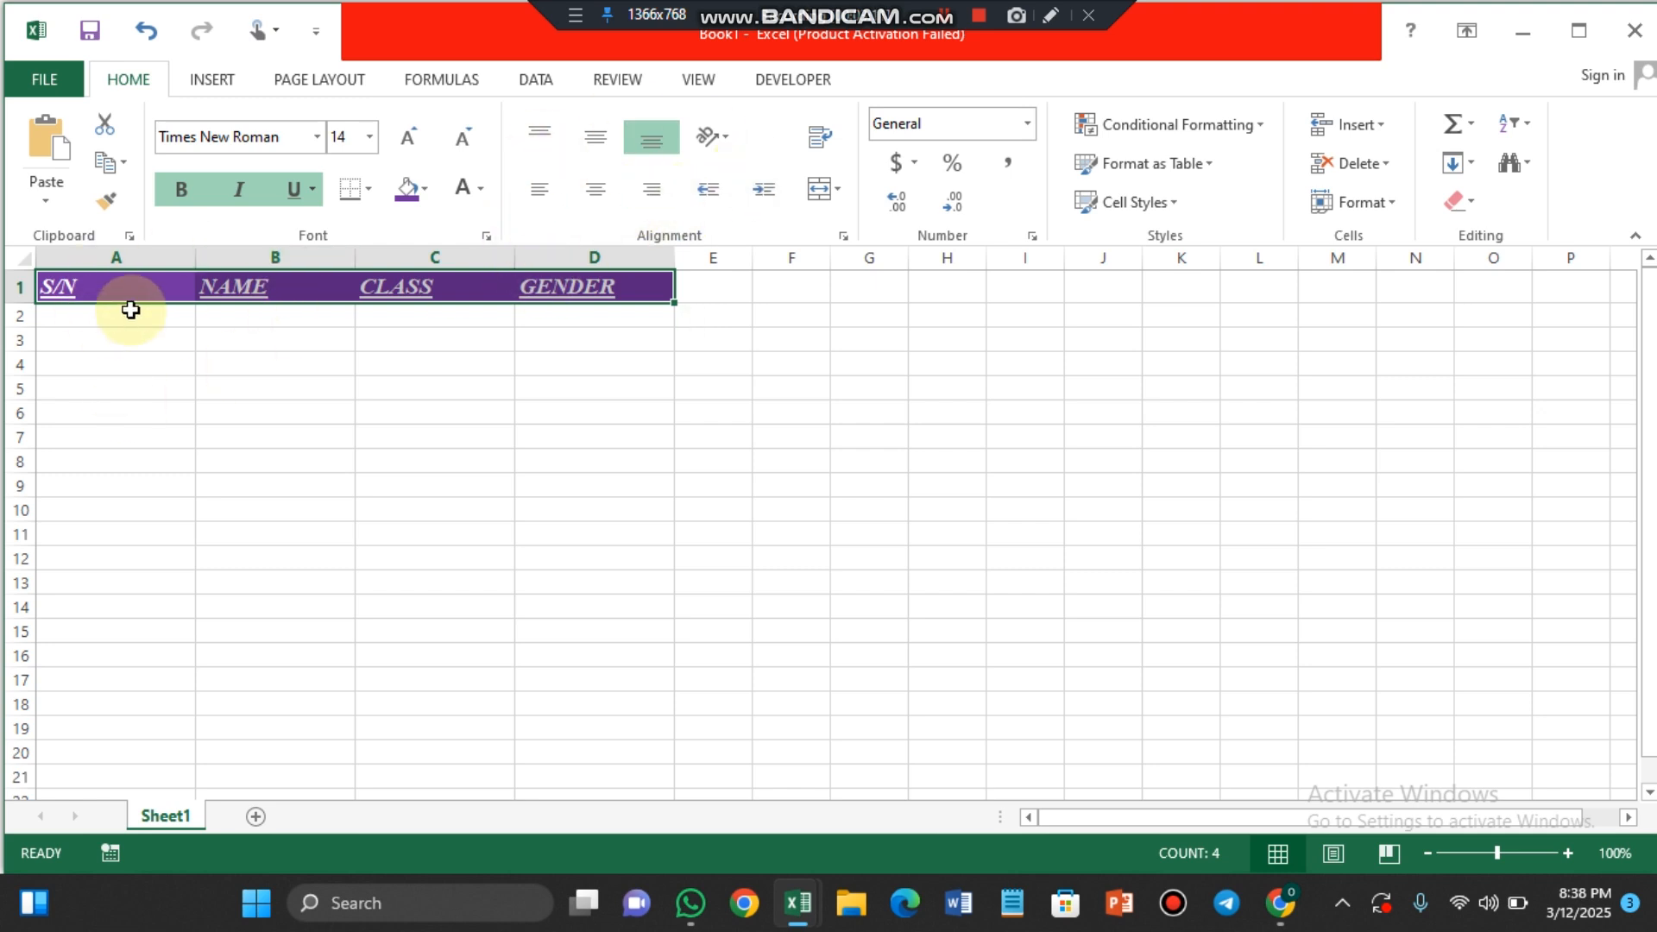
Step: Try left, center and right horizontal alignment on the header text, along with top and middle vertical alignment
{"action": "left_click", "coordinate": [660, 163]}
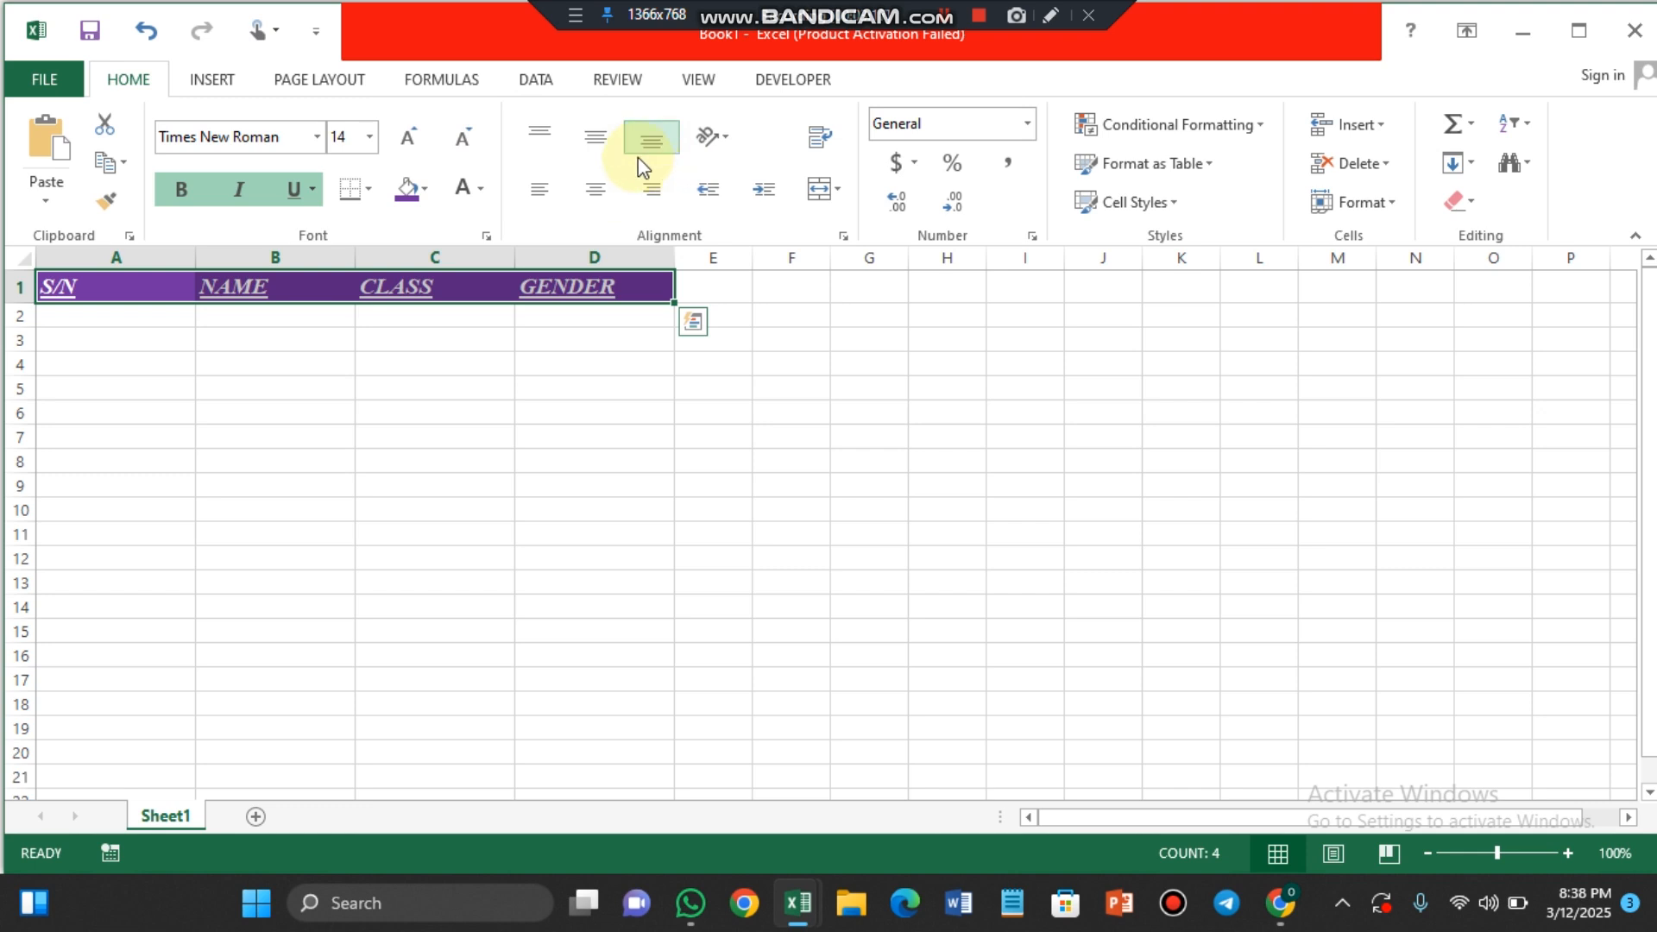
{"action": "left_click", "coordinate": [540, 196]}
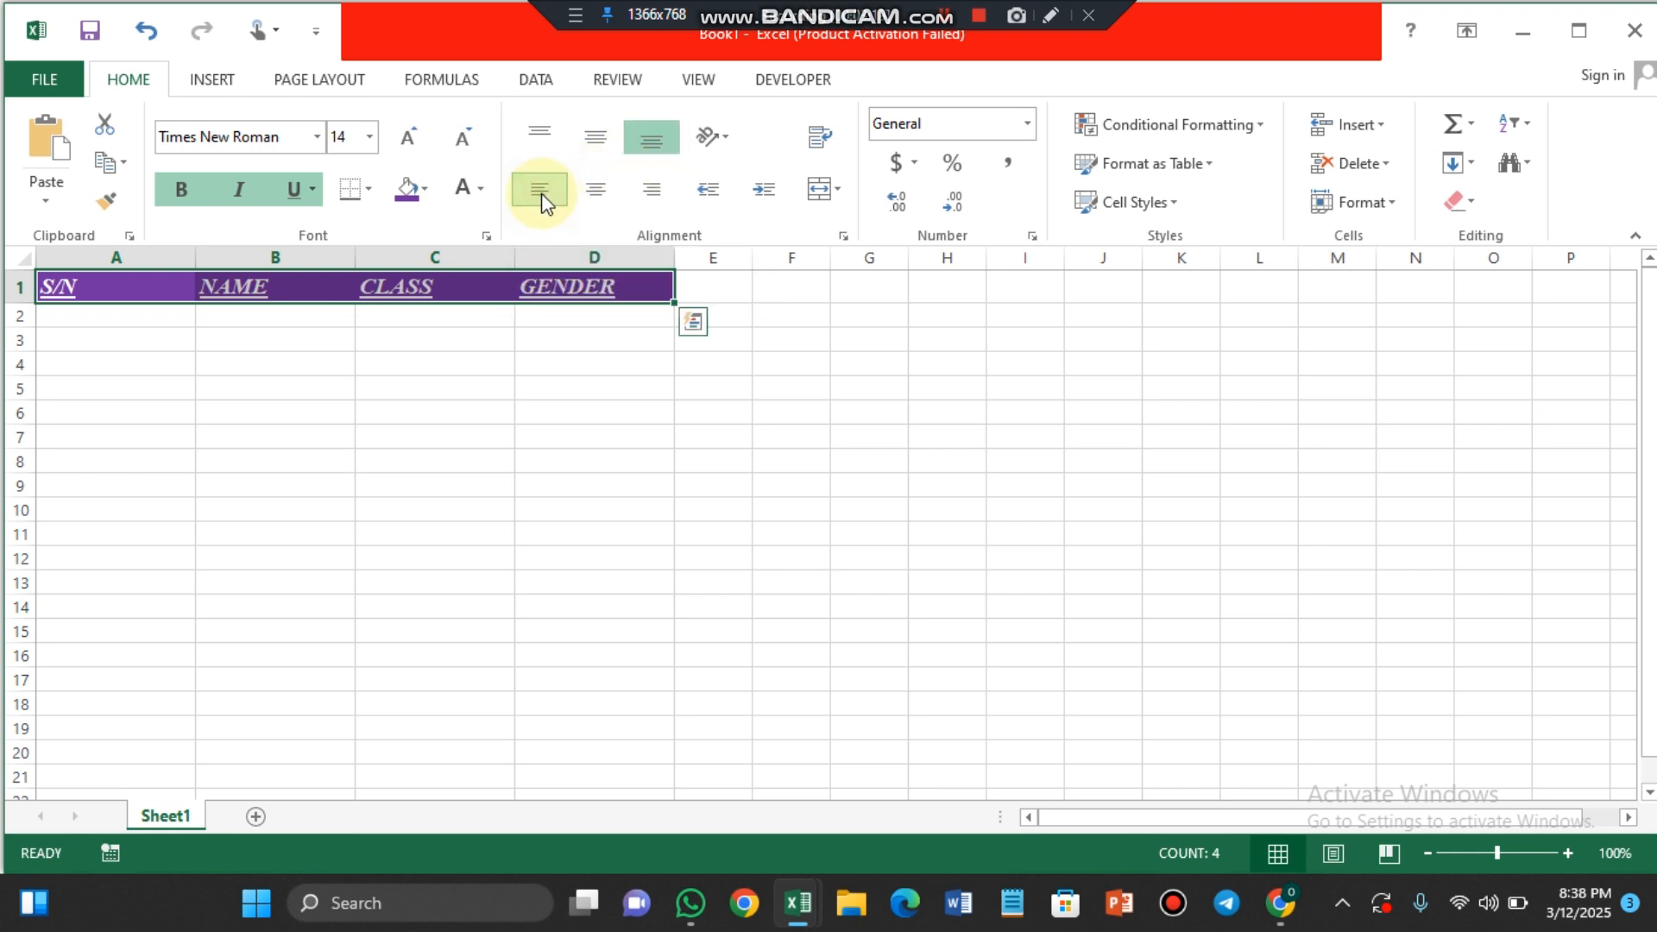
{"action": "left_click", "coordinate": [540, 136]}
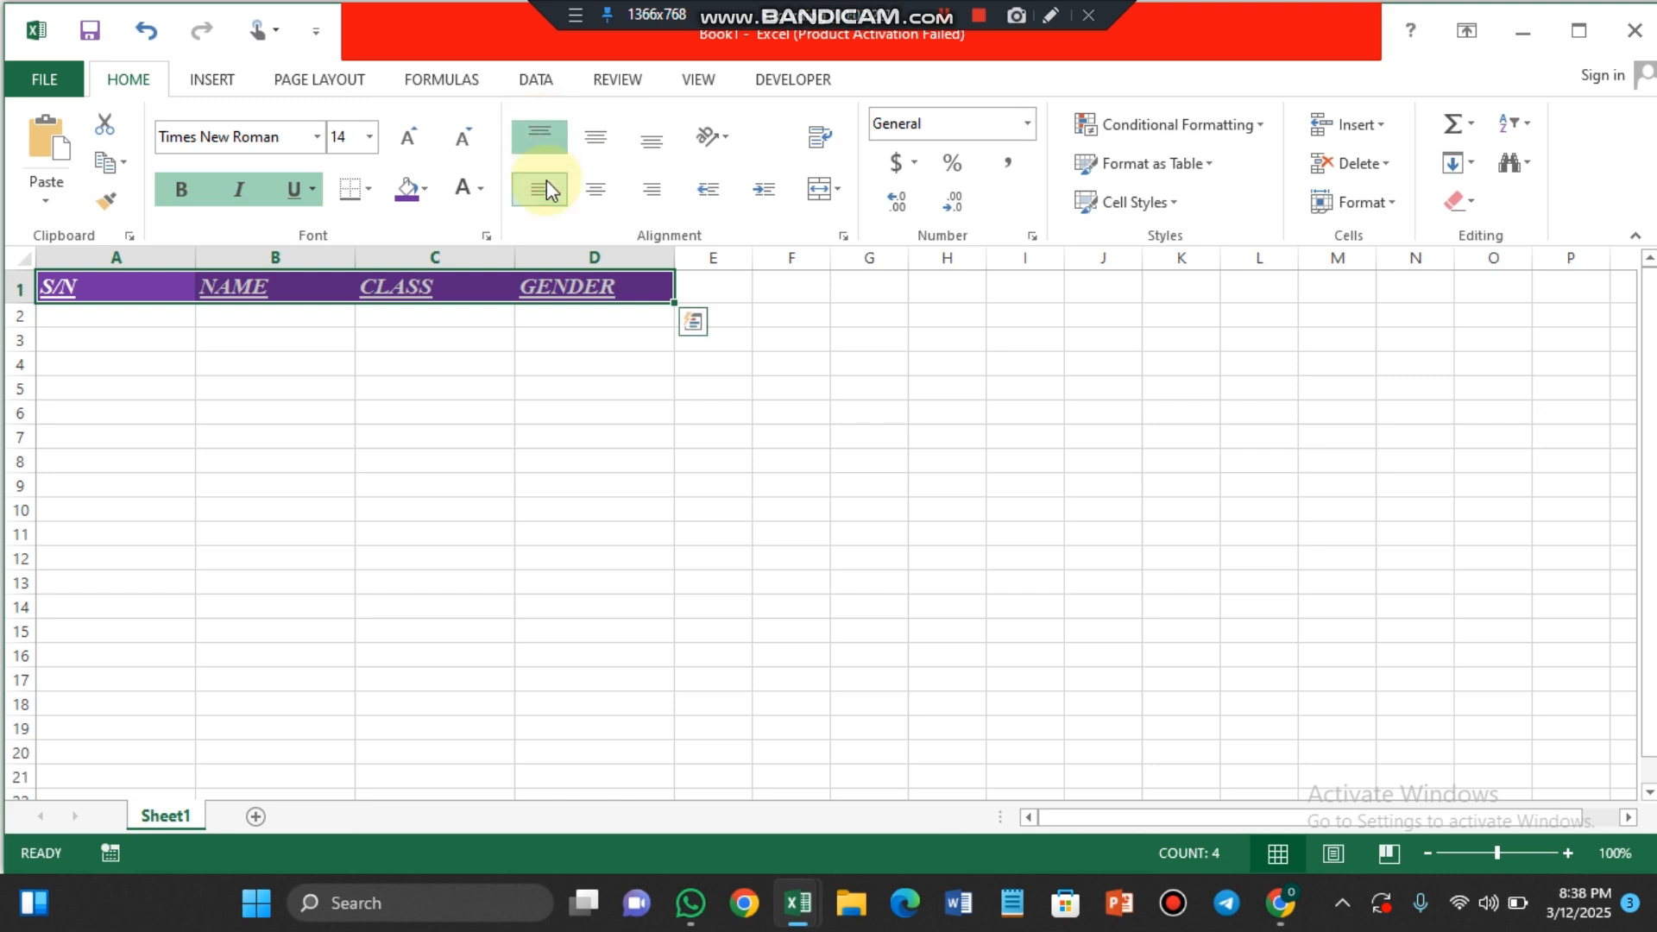
{"action": "left_click", "coordinate": [595, 190]}
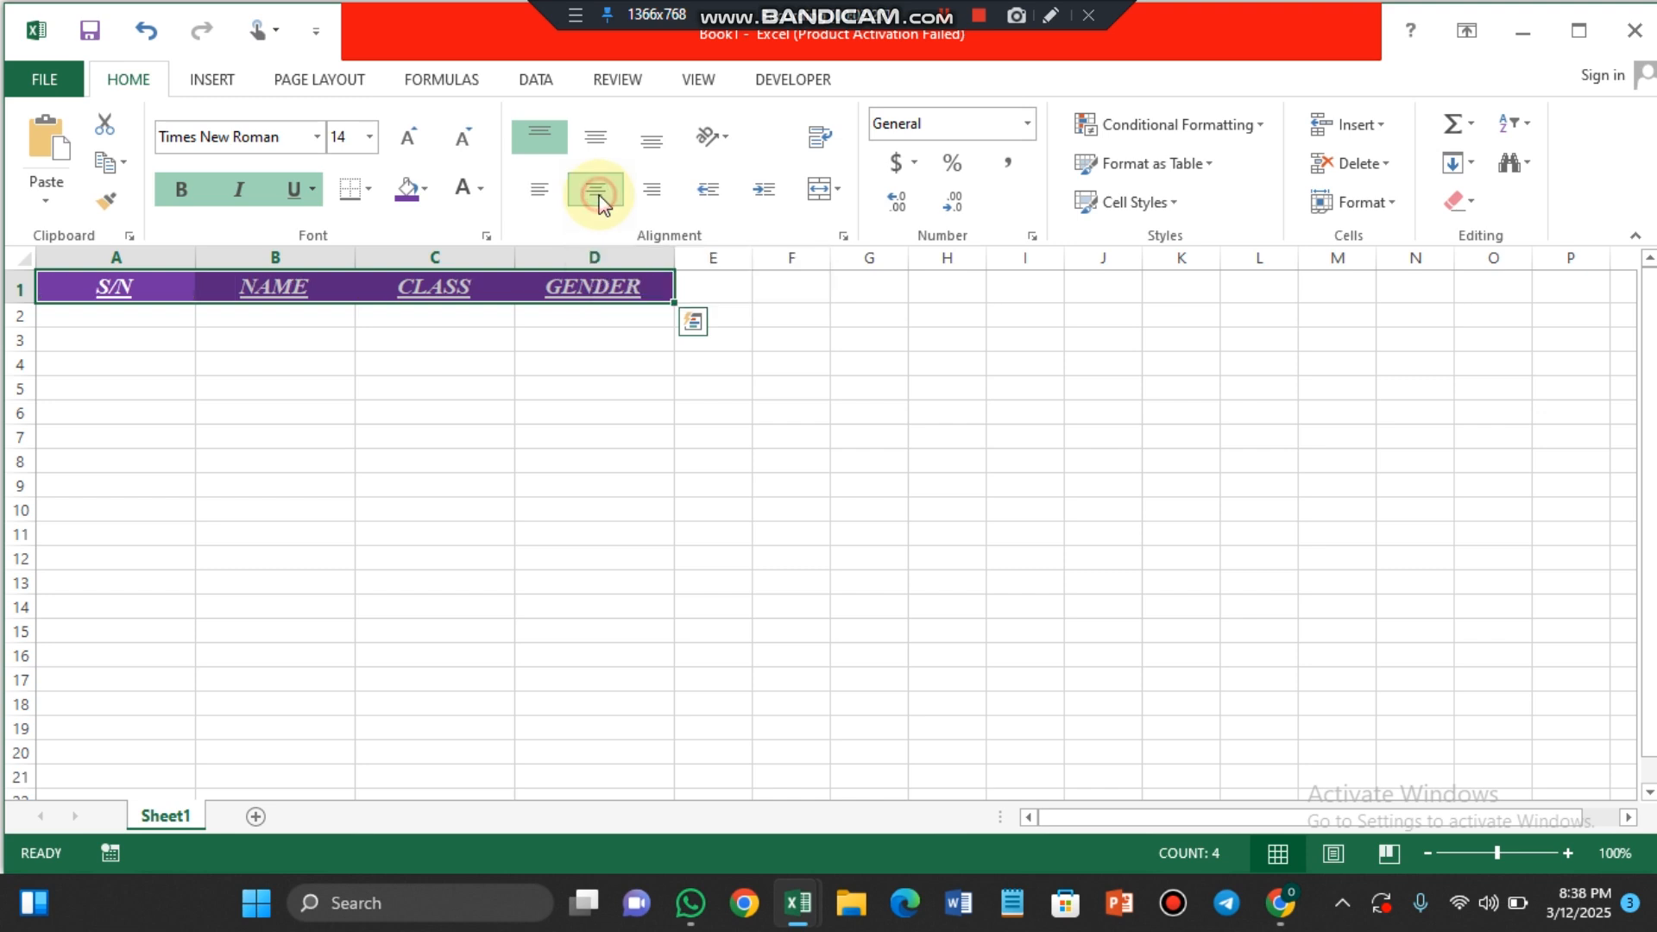
{"action": "left_click", "coordinate": [594, 140]}
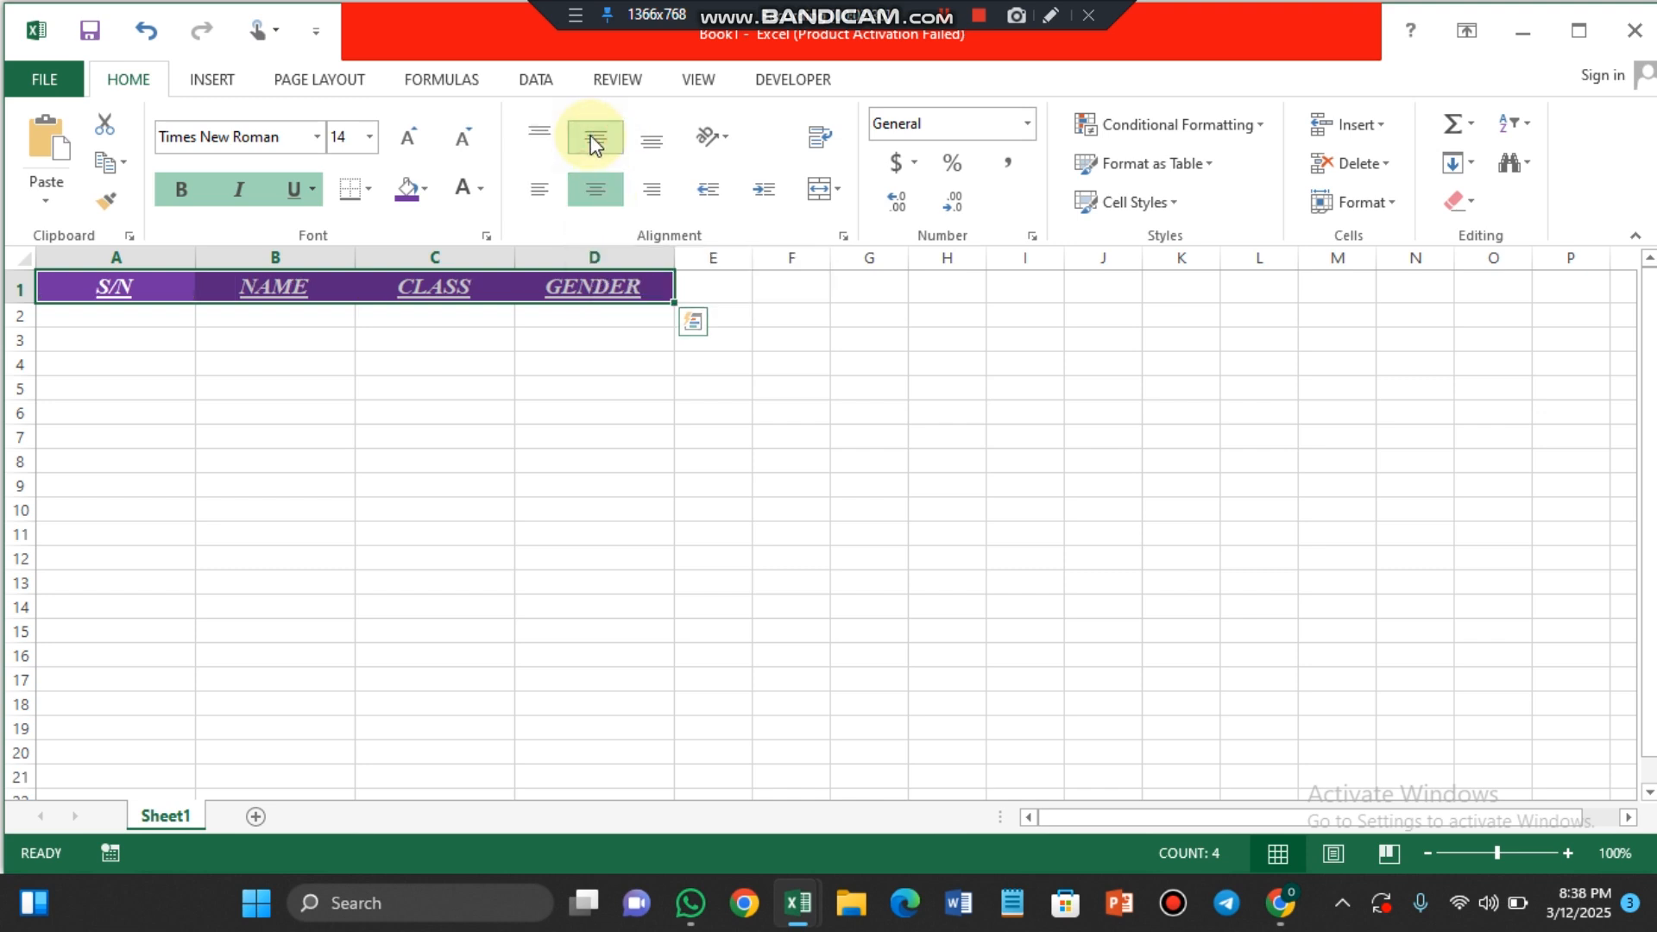
{"action": "left_click", "coordinate": [651, 191]}
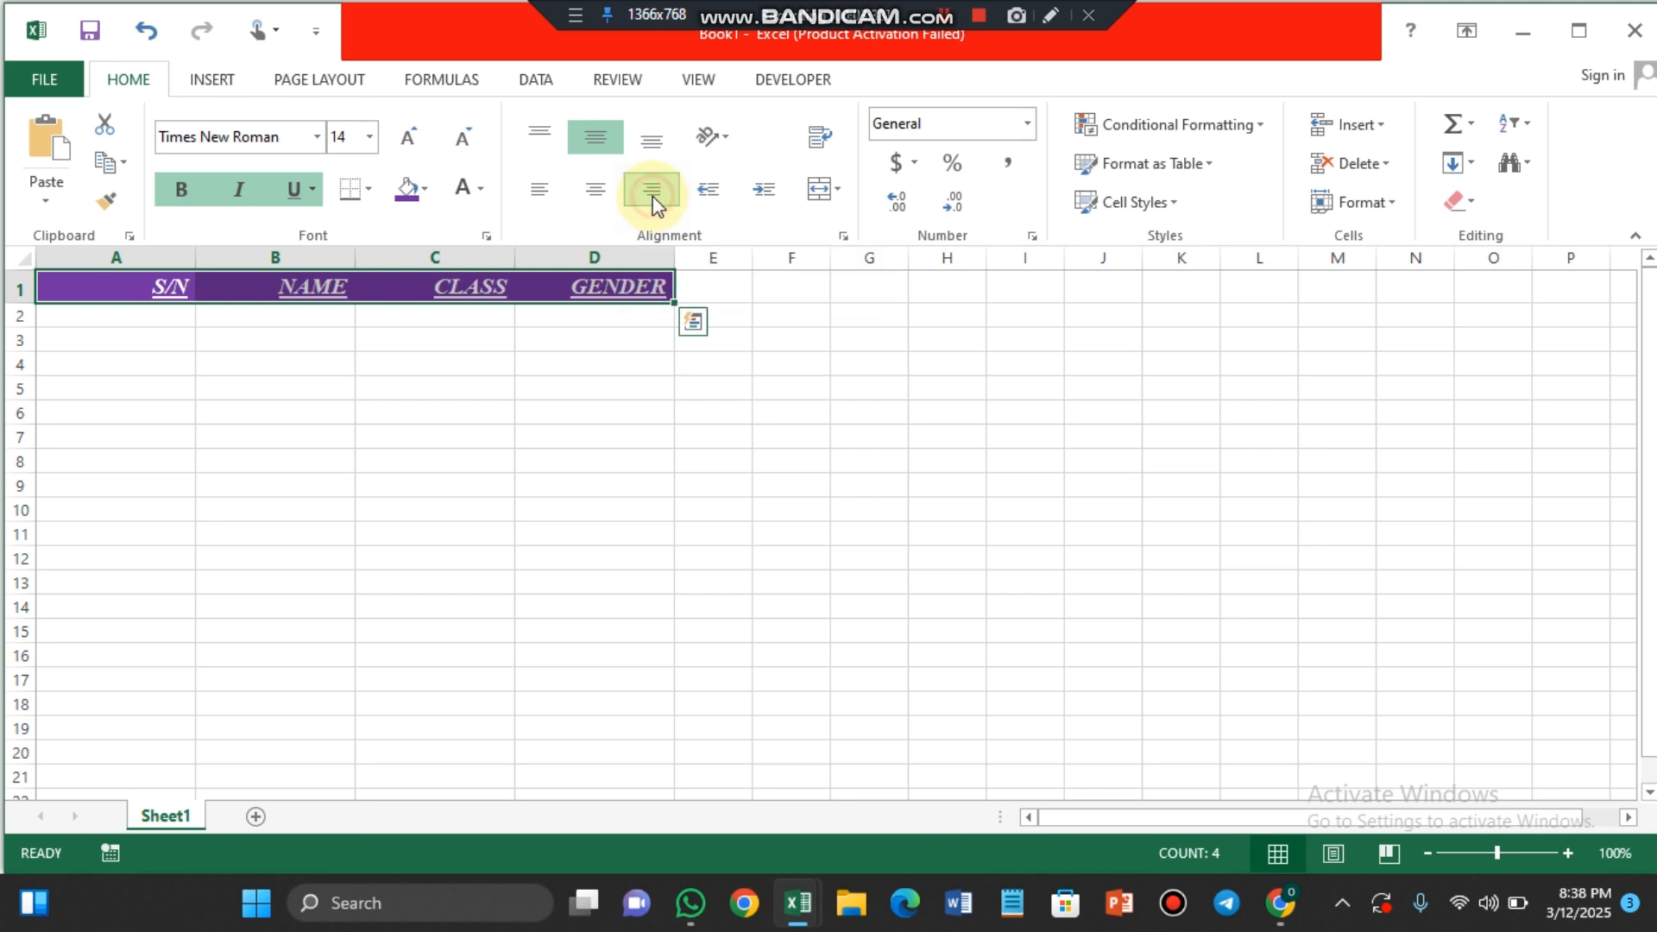
Step: Align the header text to the bottom of the cells and center it horizontally
{"action": "left_click", "coordinate": [651, 138]}
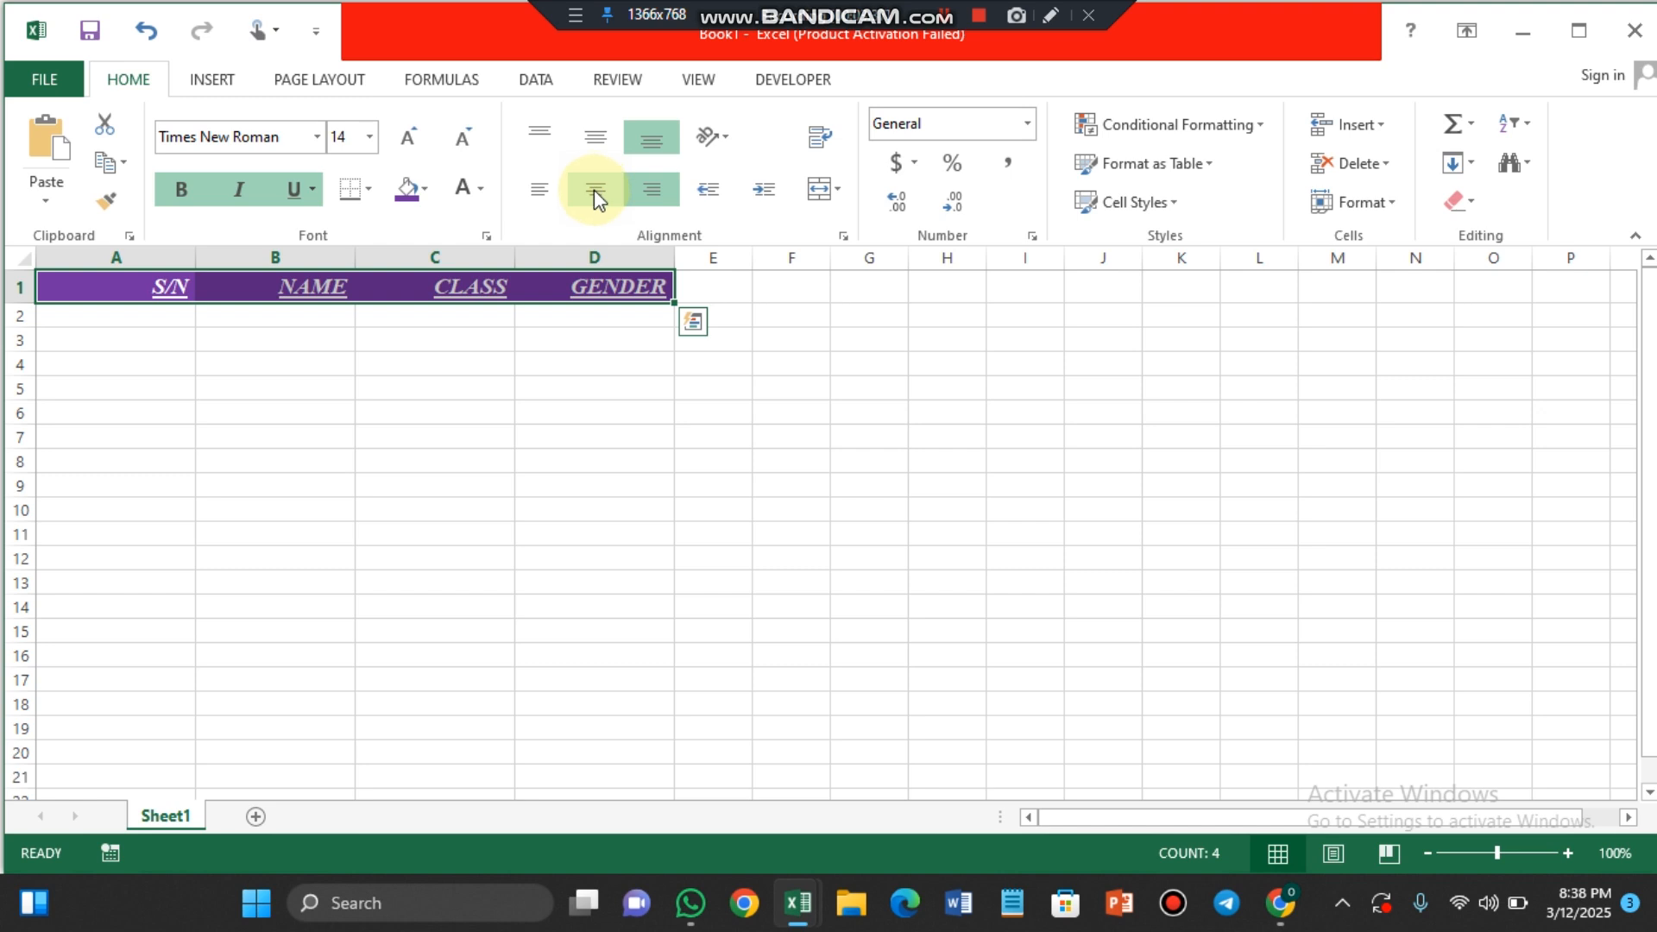
{"action": "left_click", "coordinate": [594, 191]}
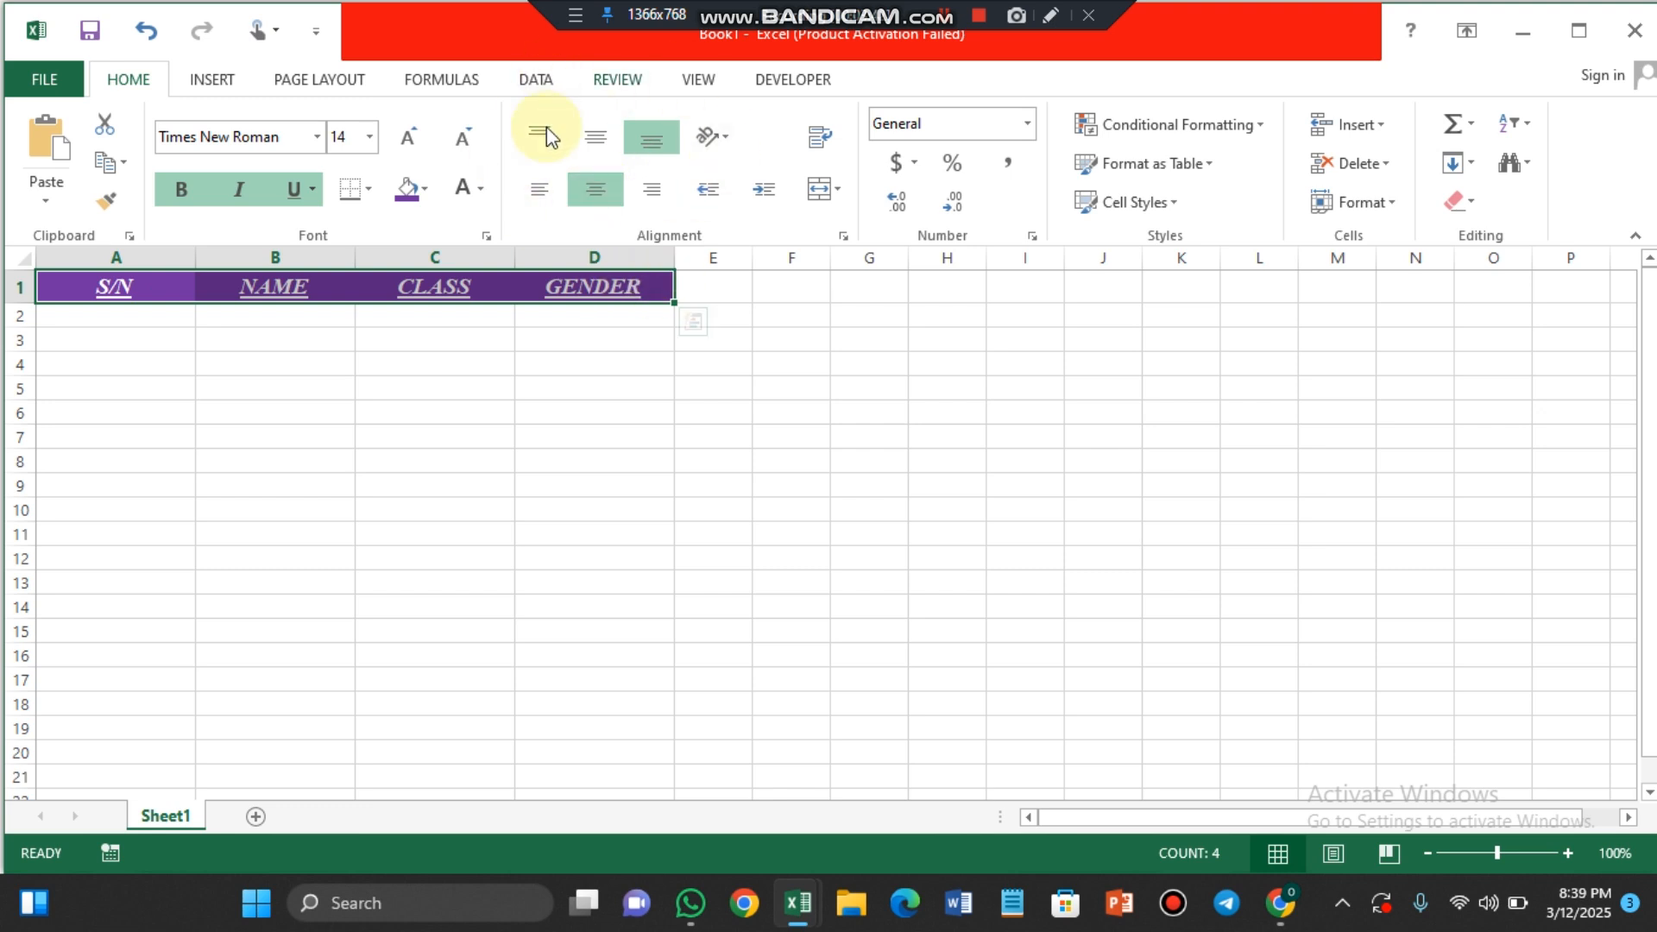
{"action": "left_click", "coordinate": [727, 141]}
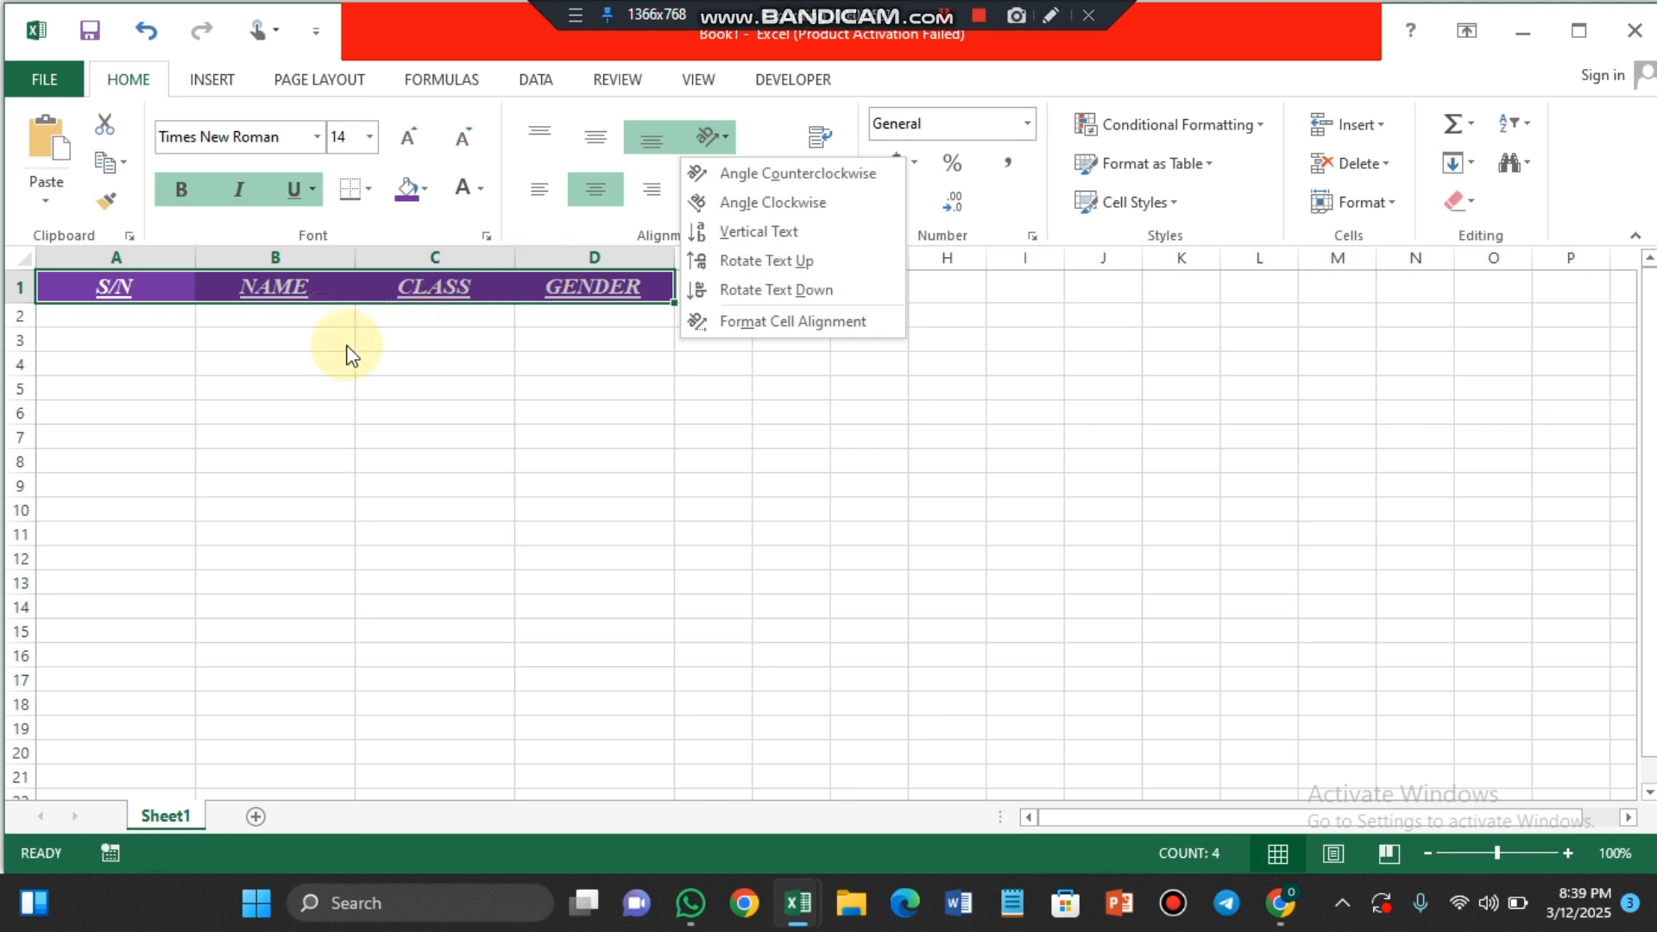
{"action": "left_click", "coordinate": [438, 319]}
Step: Merge and center cells C2:C16 under the CLASS header and fill the merged cell with a light gold theme color
{"action": "left_click_drag", "start_coordinate": [449, 319], "coordinate": [434, 654]}
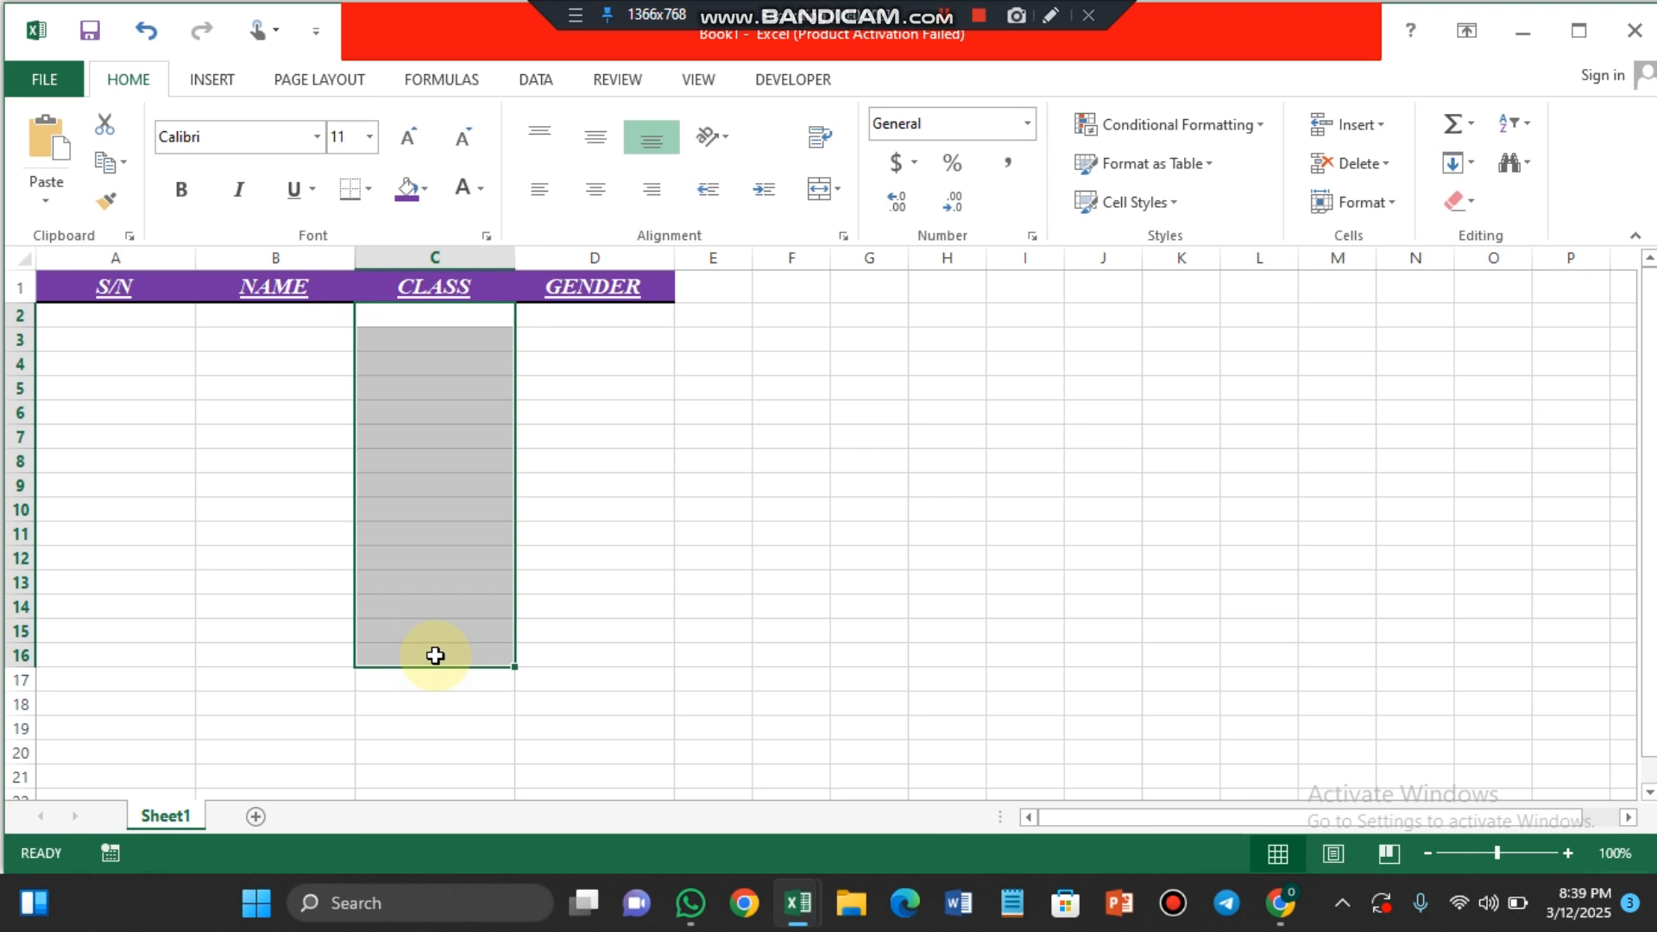
{"action": "left_click", "coordinate": [834, 186]}
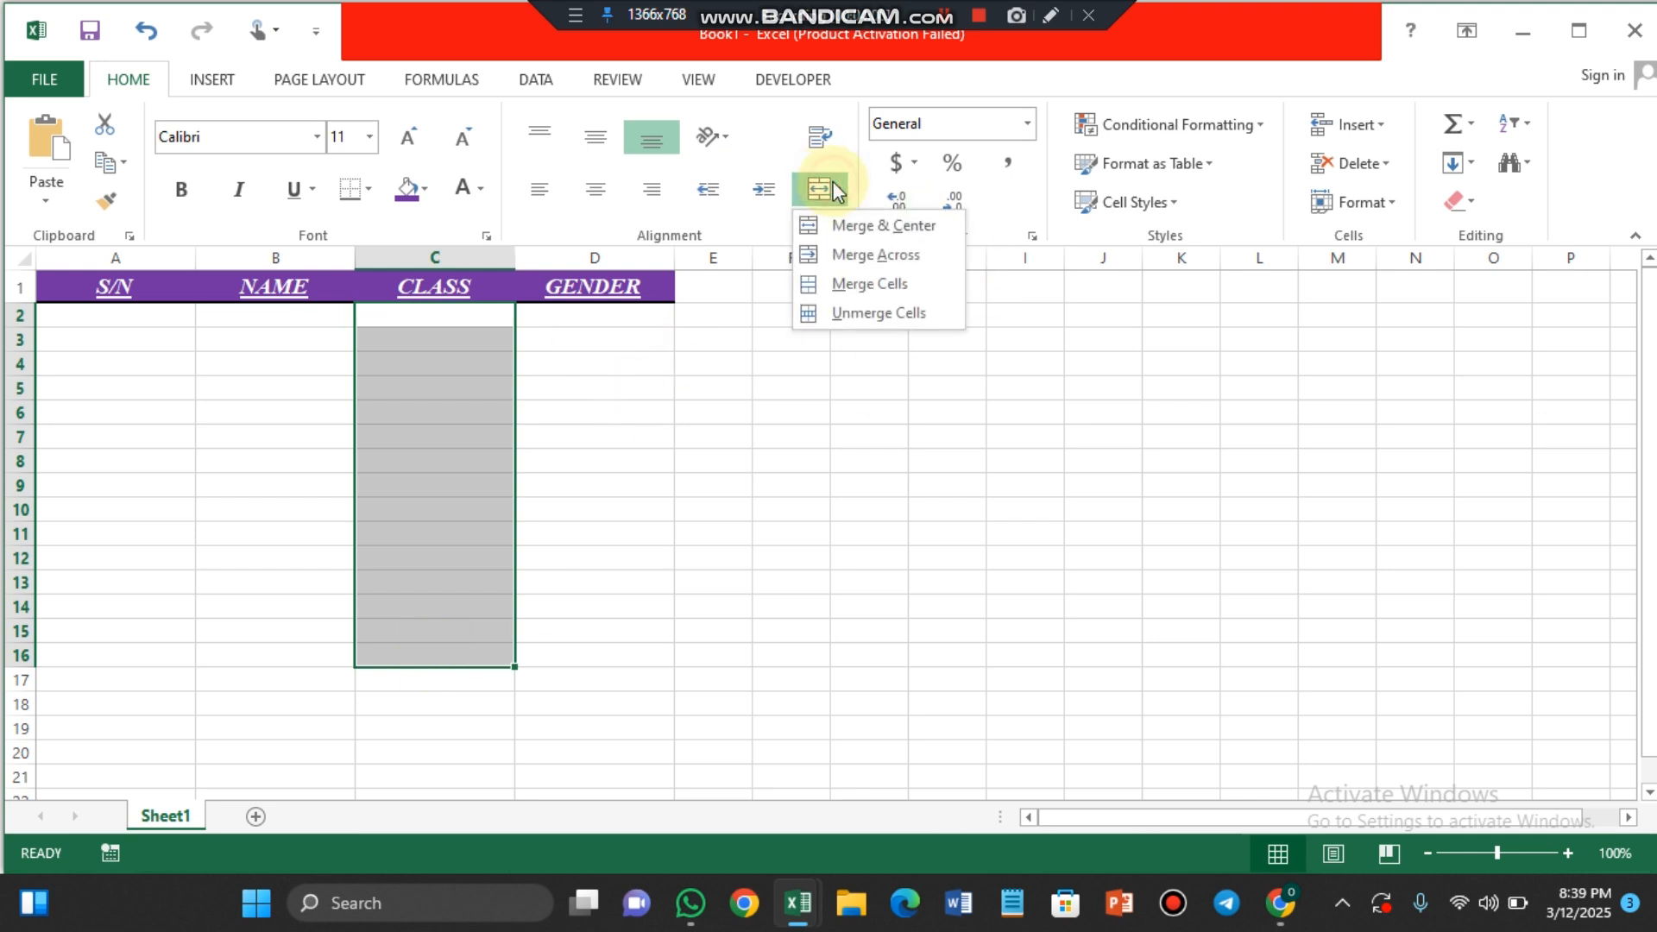
{"action": "left_click", "coordinate": [867, 227]}
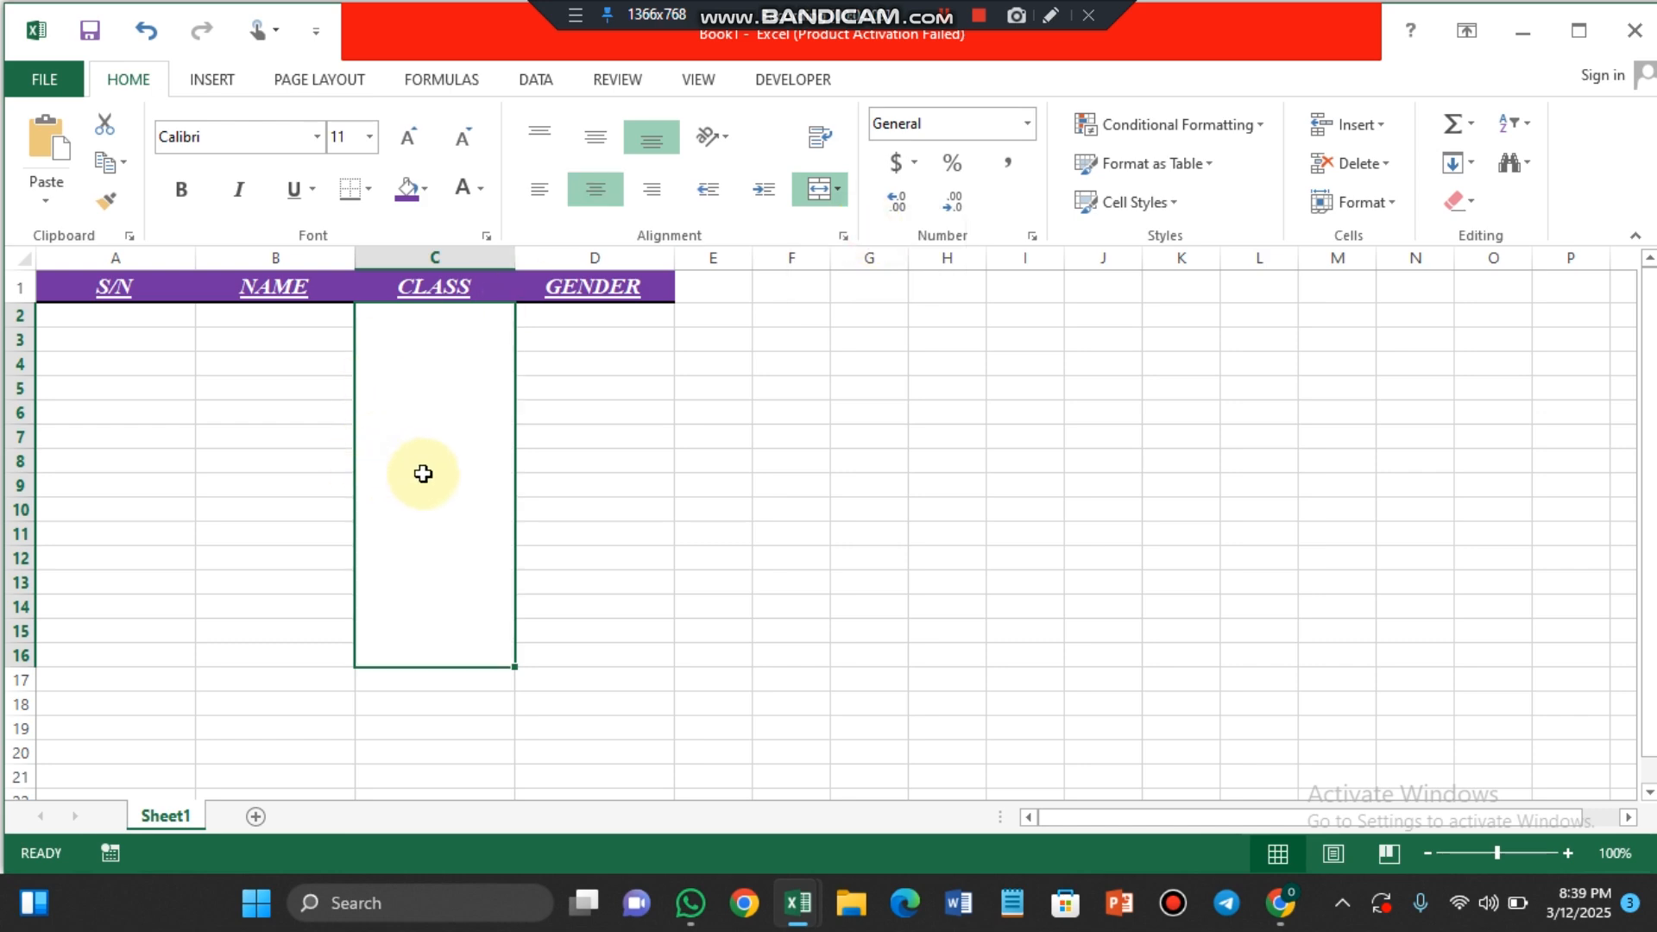
{"action": "left_click", "coordinate": [423, 191]}
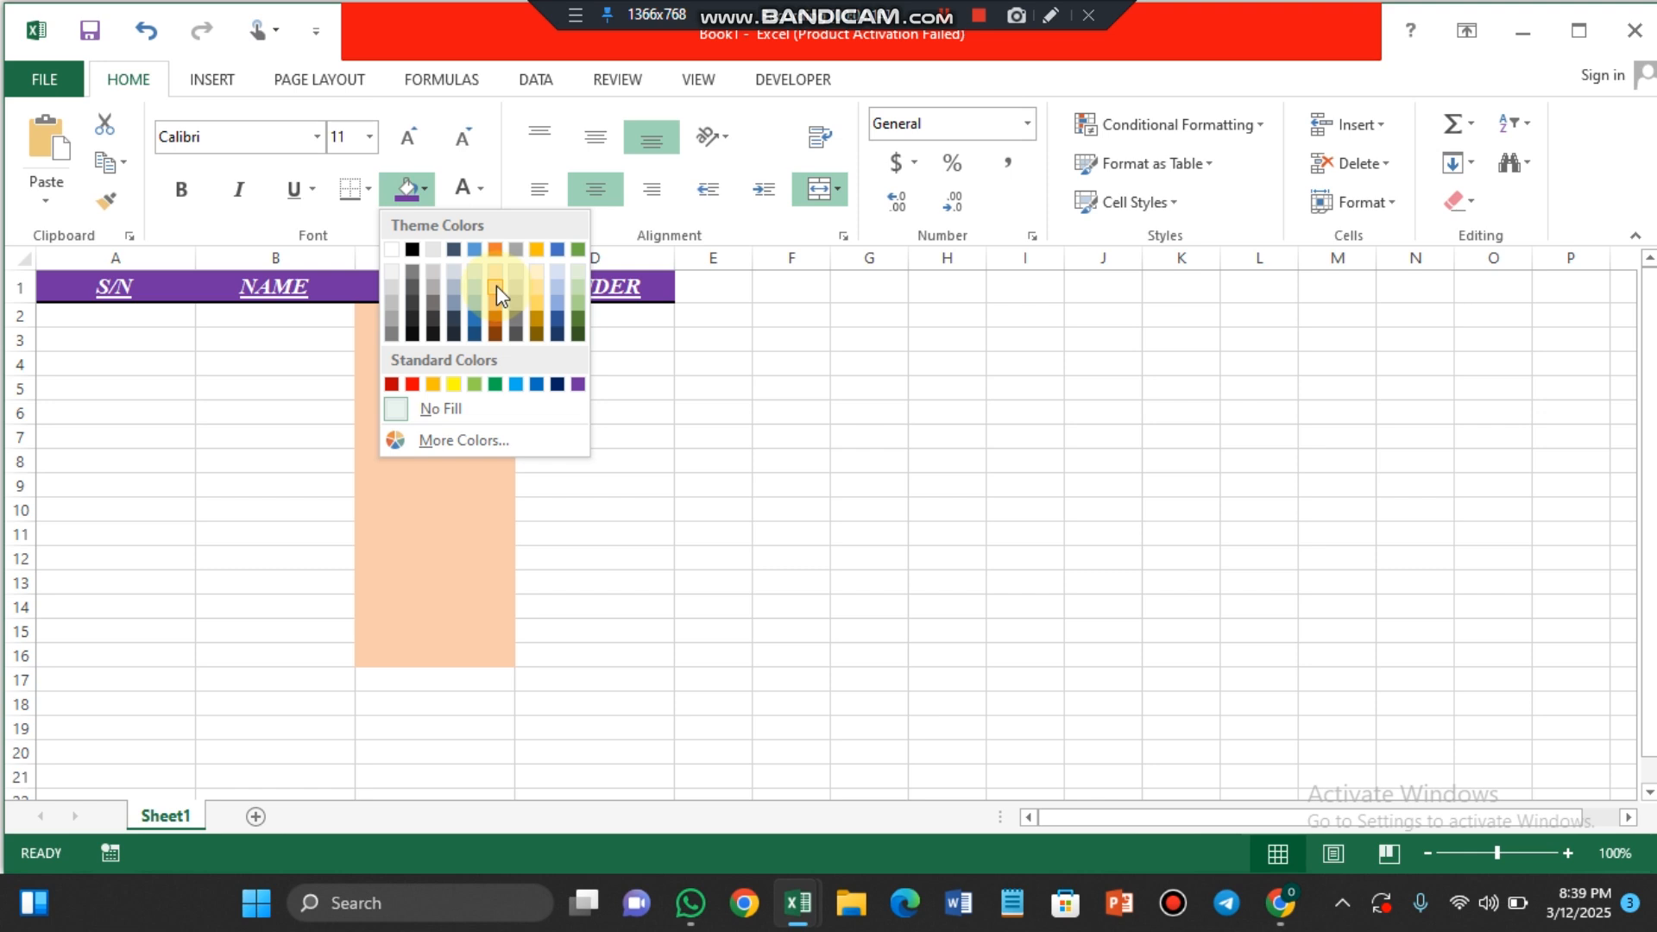
{"action": "left_click", "coordinate": [537, 290]}
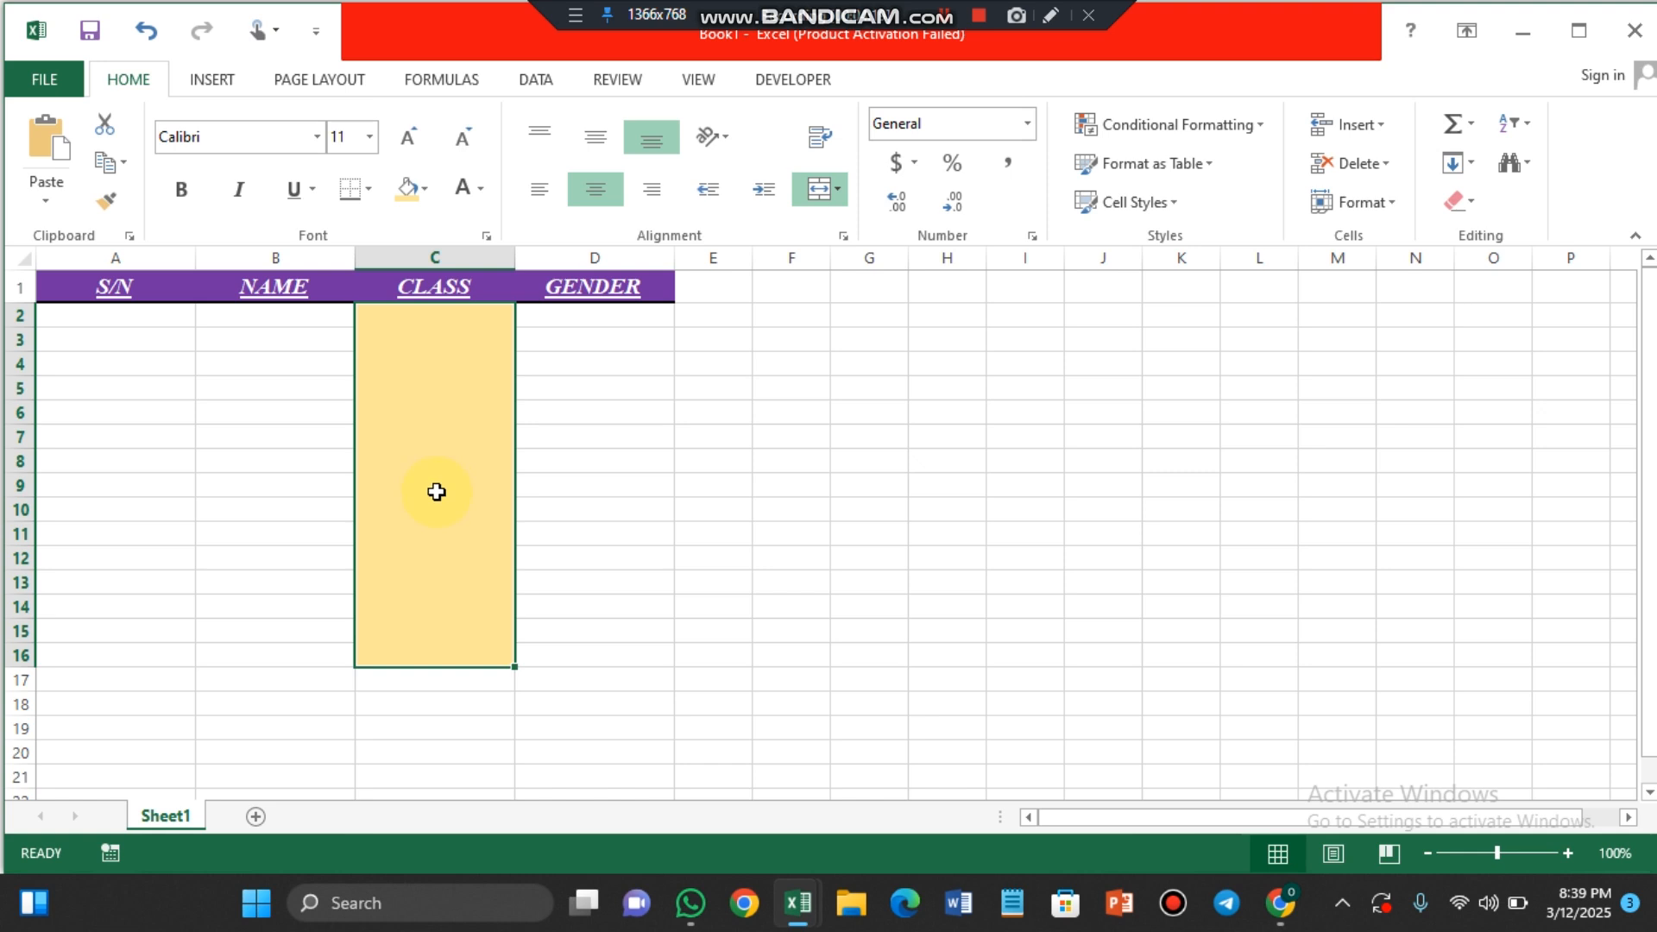
Step: Enter the text "BASIC THREE" in the merged cell under the CLASS header
{"action": "type", "text": "BAS"}
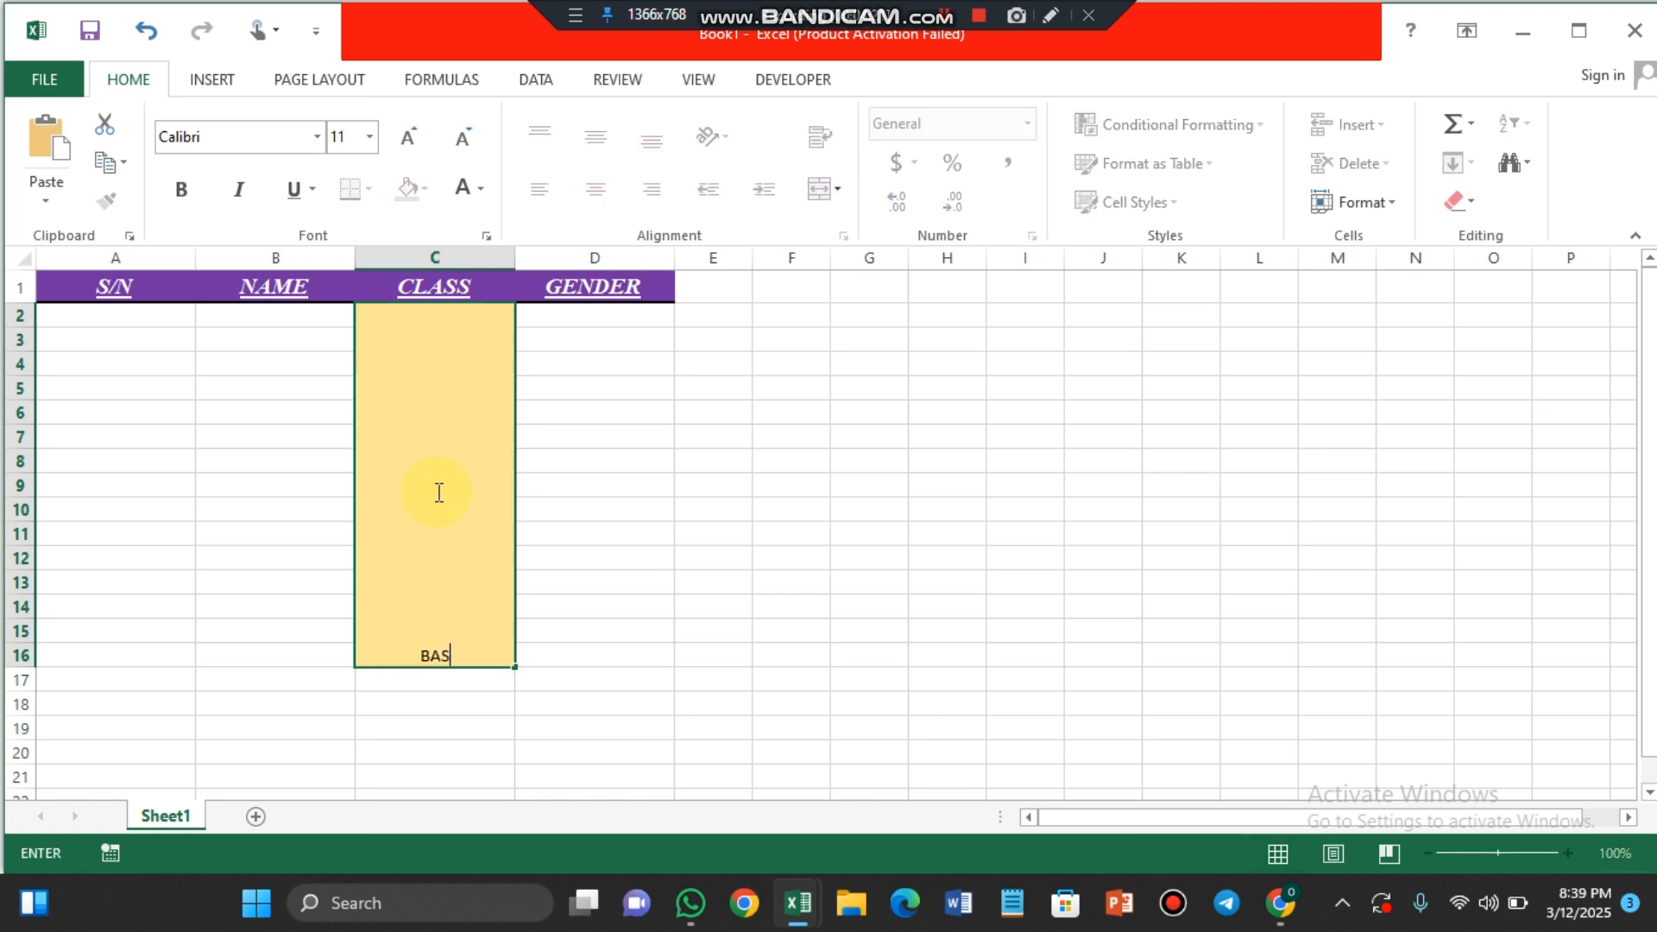
{"action": "type", "text": "IC THREE"}
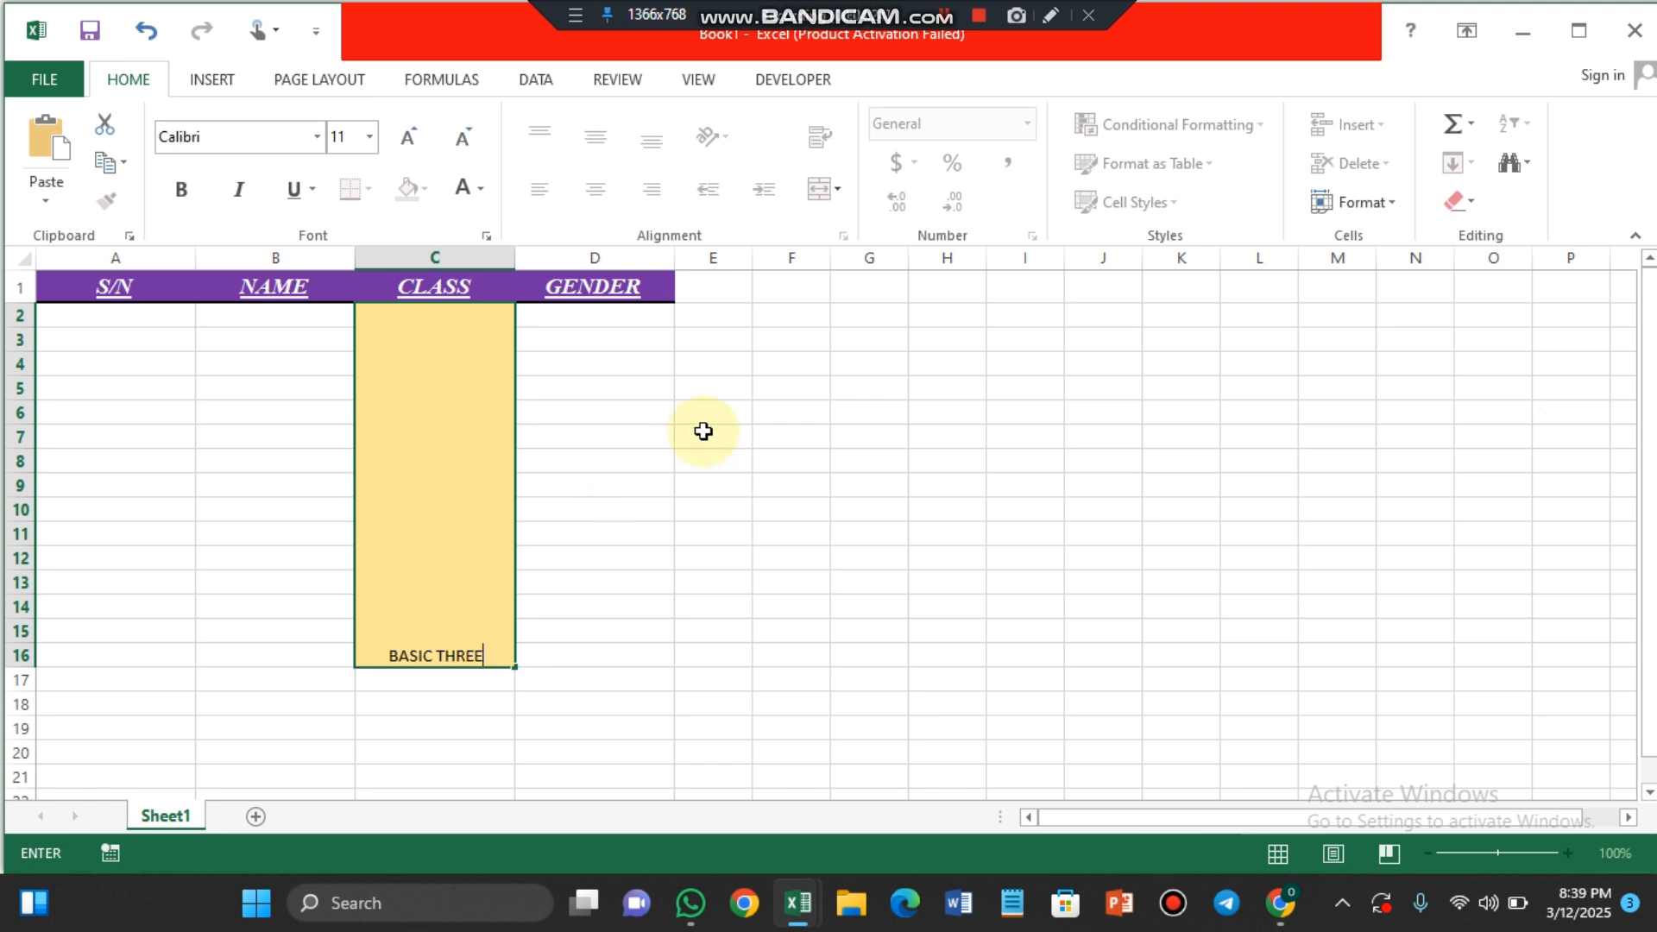
{"action": "left_click", "coordinate": [603, 512]}
Step: Format the BASIC THREE text in the merged cell as bold Times New Roman at size 22
{"action": "left_click", "coordinate": [440, 638]}
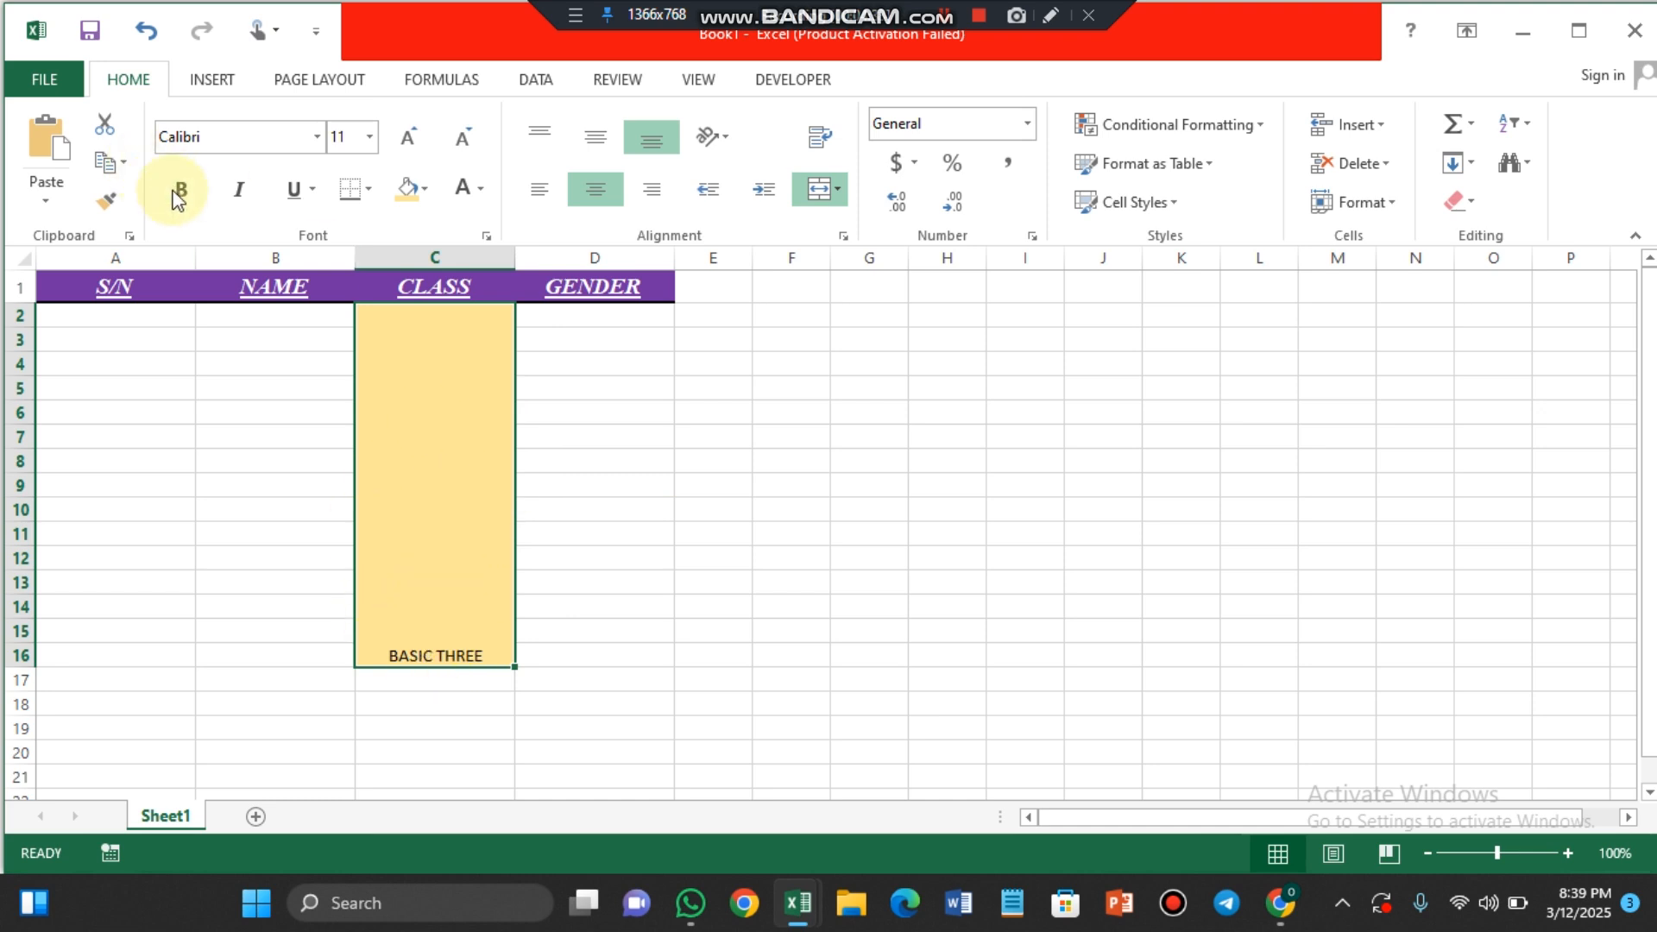
{"action": "left_click", "coordinate": [318, 137]}
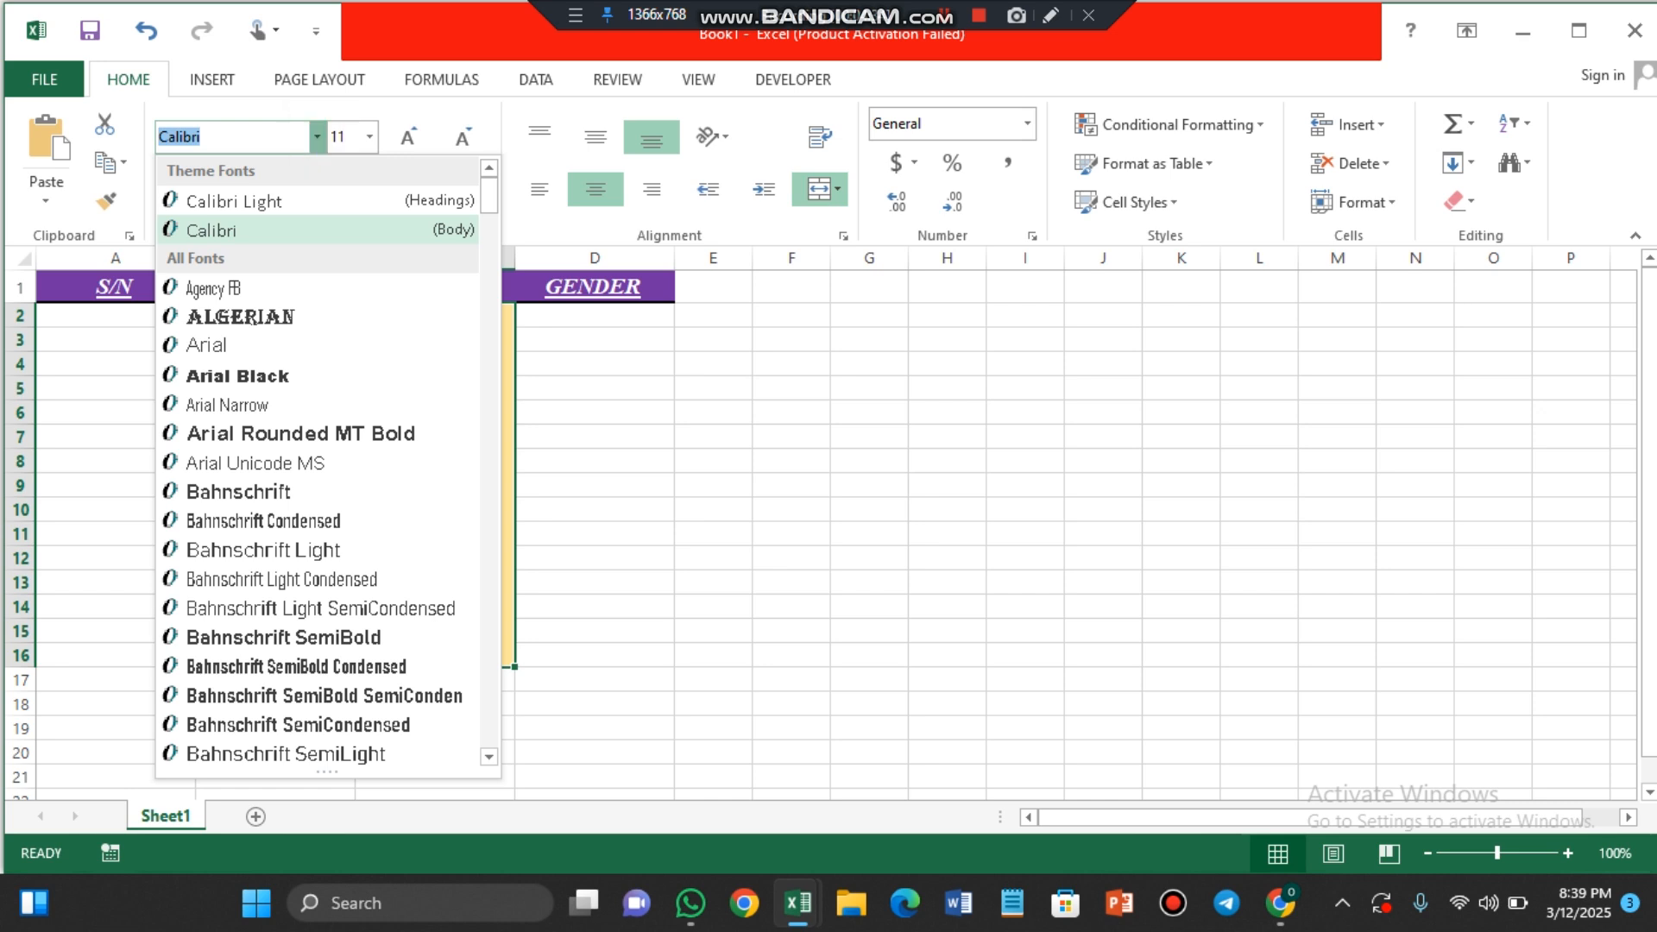
{"action": "type", "text": "Times New Roman"}
{"action": "key", "text": "Return"}
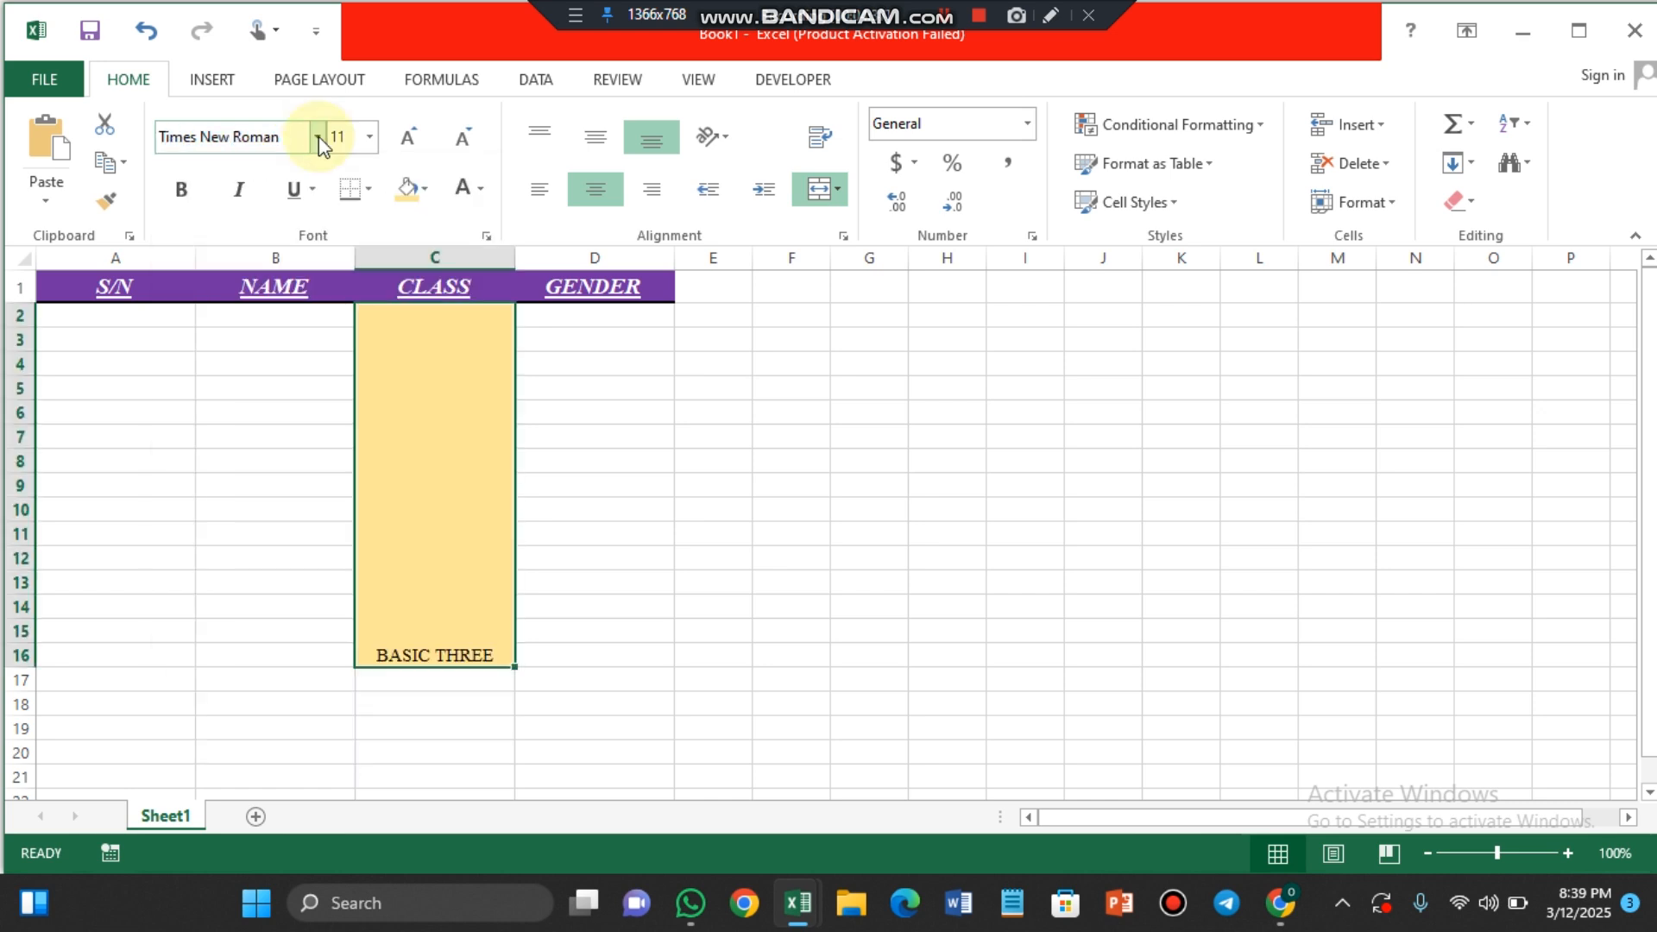
{"action": "left_click", "coordinate": [413, 129]}
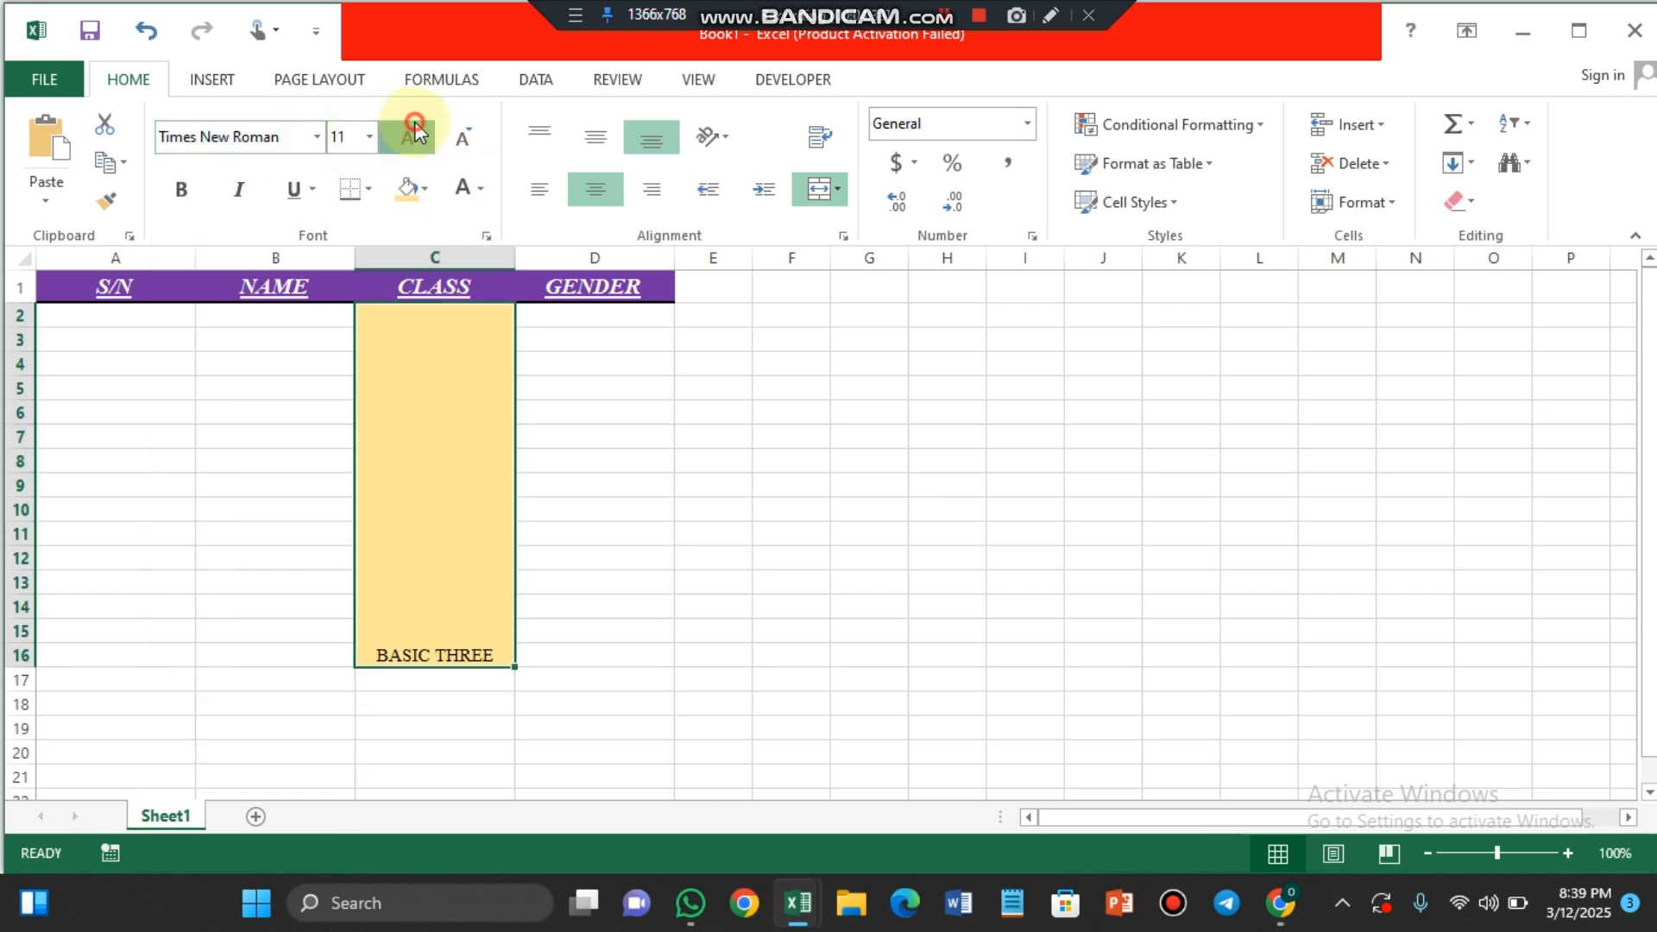
{"action": "left_click", "coordinate": [413, 130]}
{"action": "left_click", "coordinate": [415, 129]}
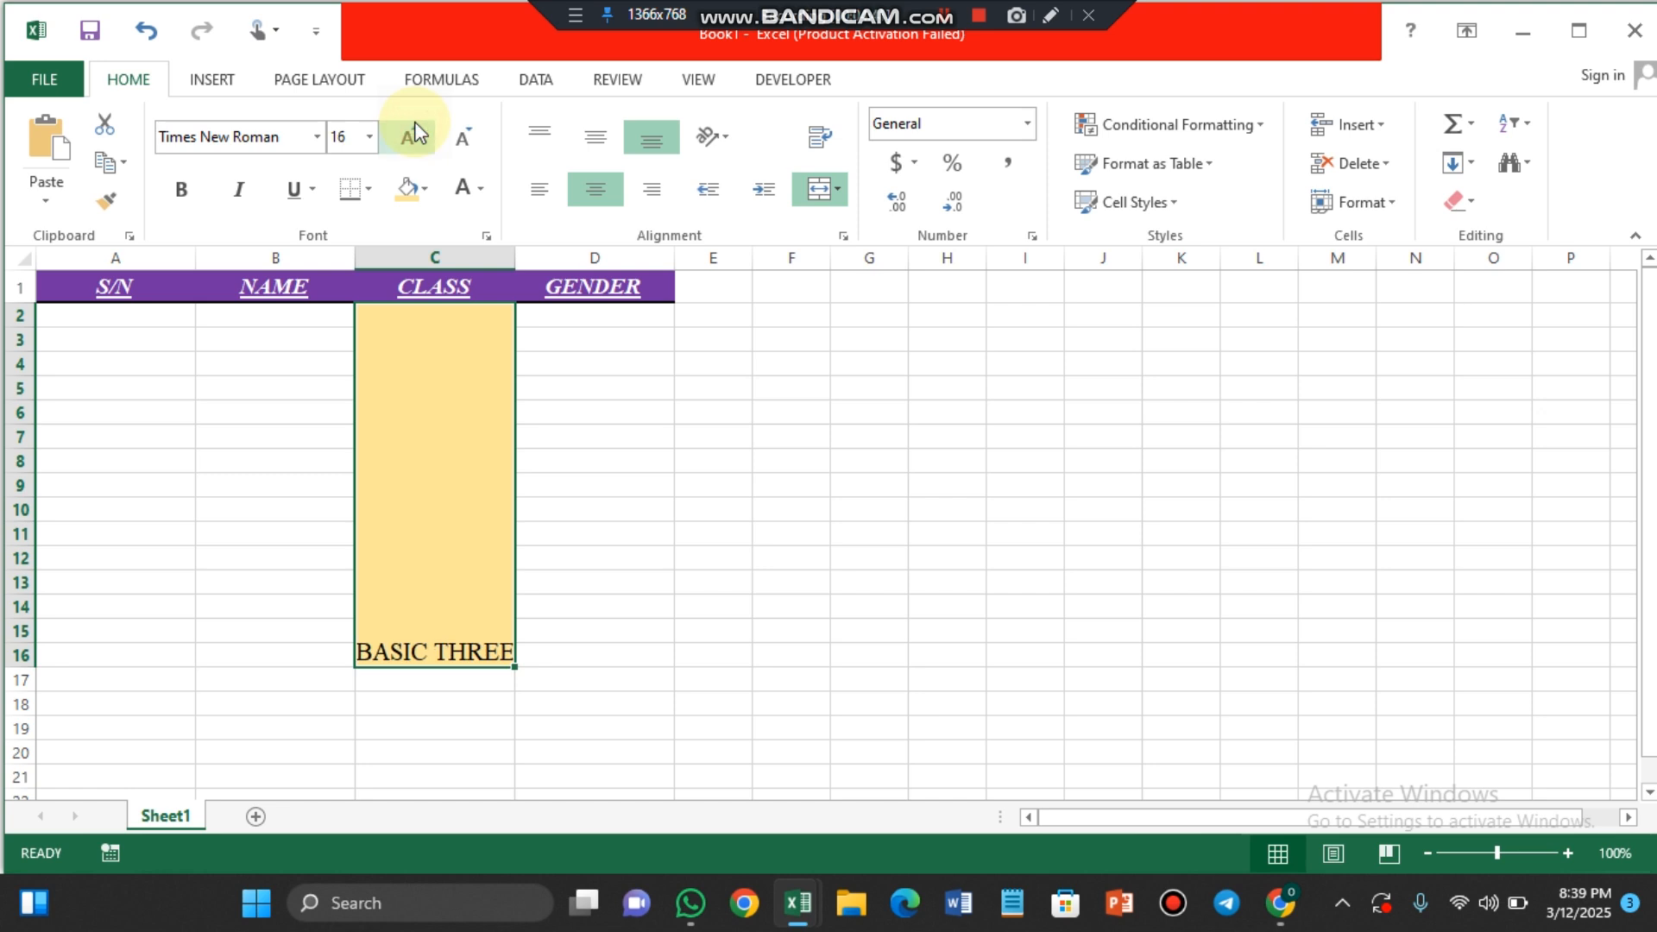
{"action": "left_click", "coordinate": [414, 129]}
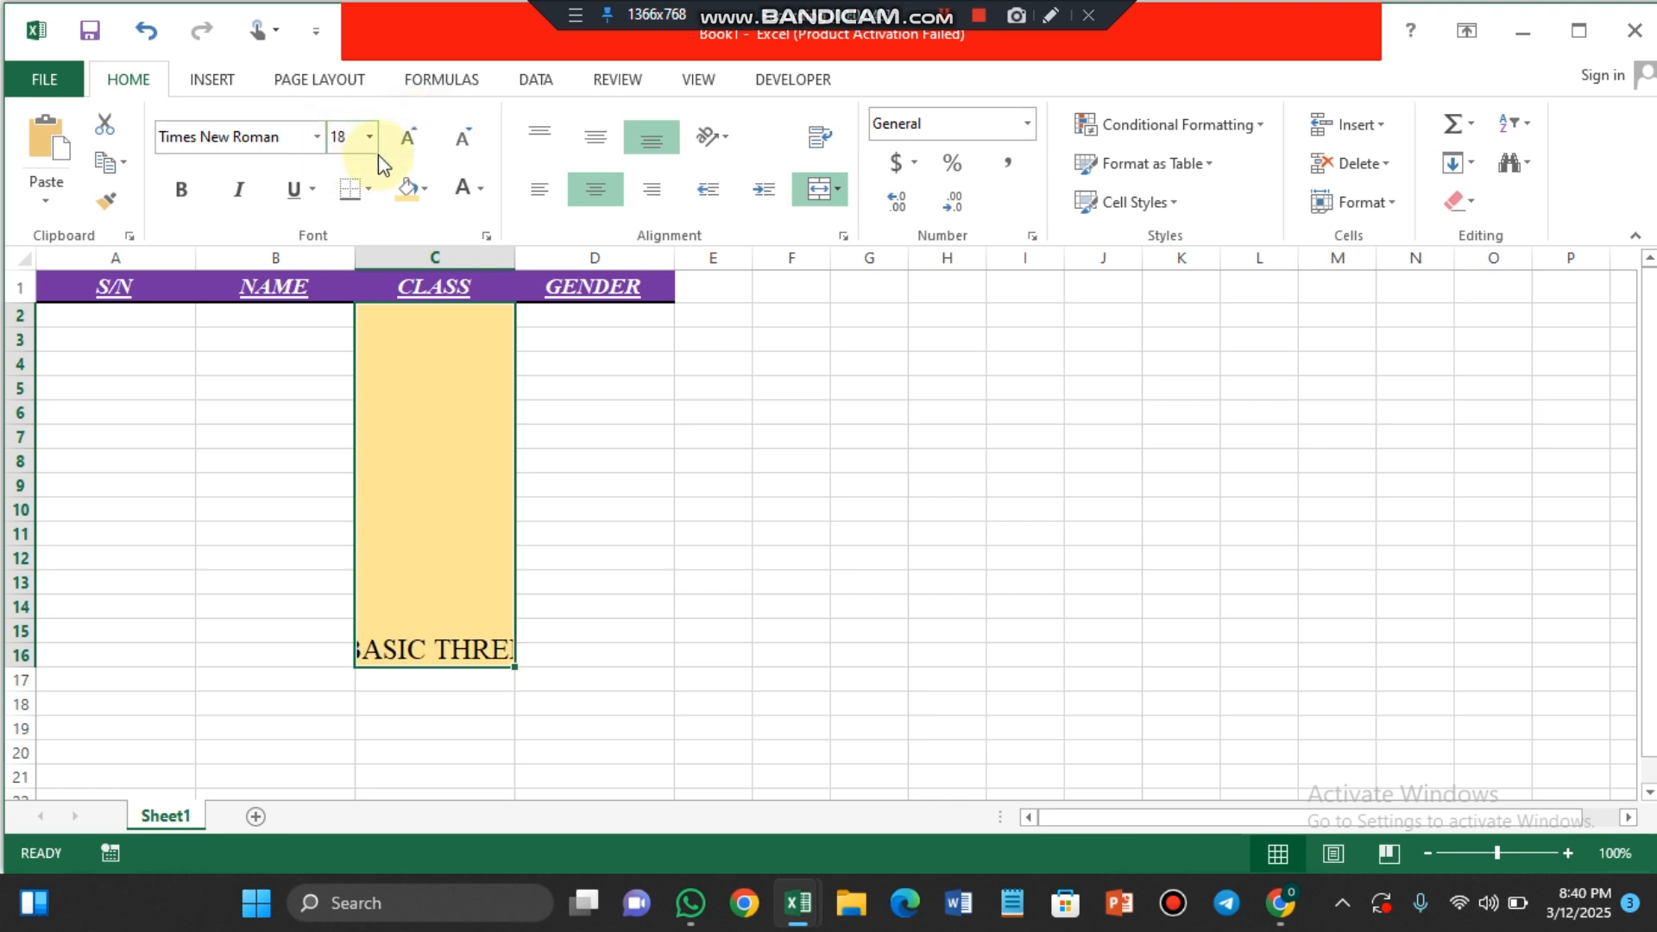
{"action": "left_click", "coordinate": [412, 128]}
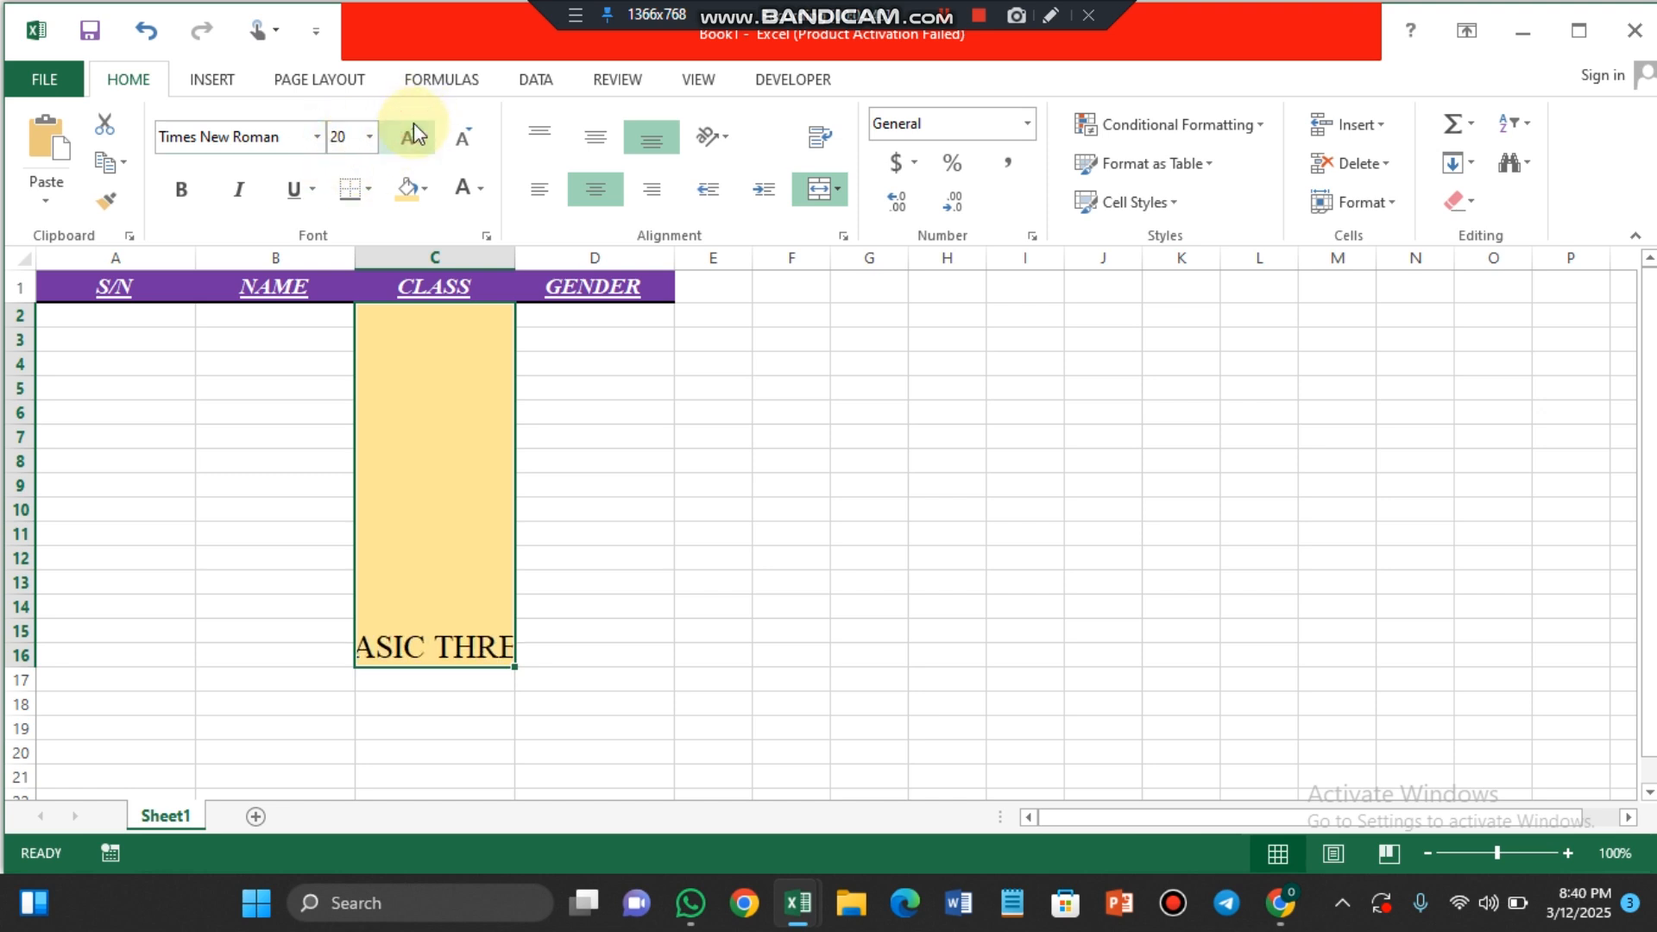
{"action": "left_click", "coordinate": [413, 127]}
{"action": "left_click", "coordinate": [182, 193]}
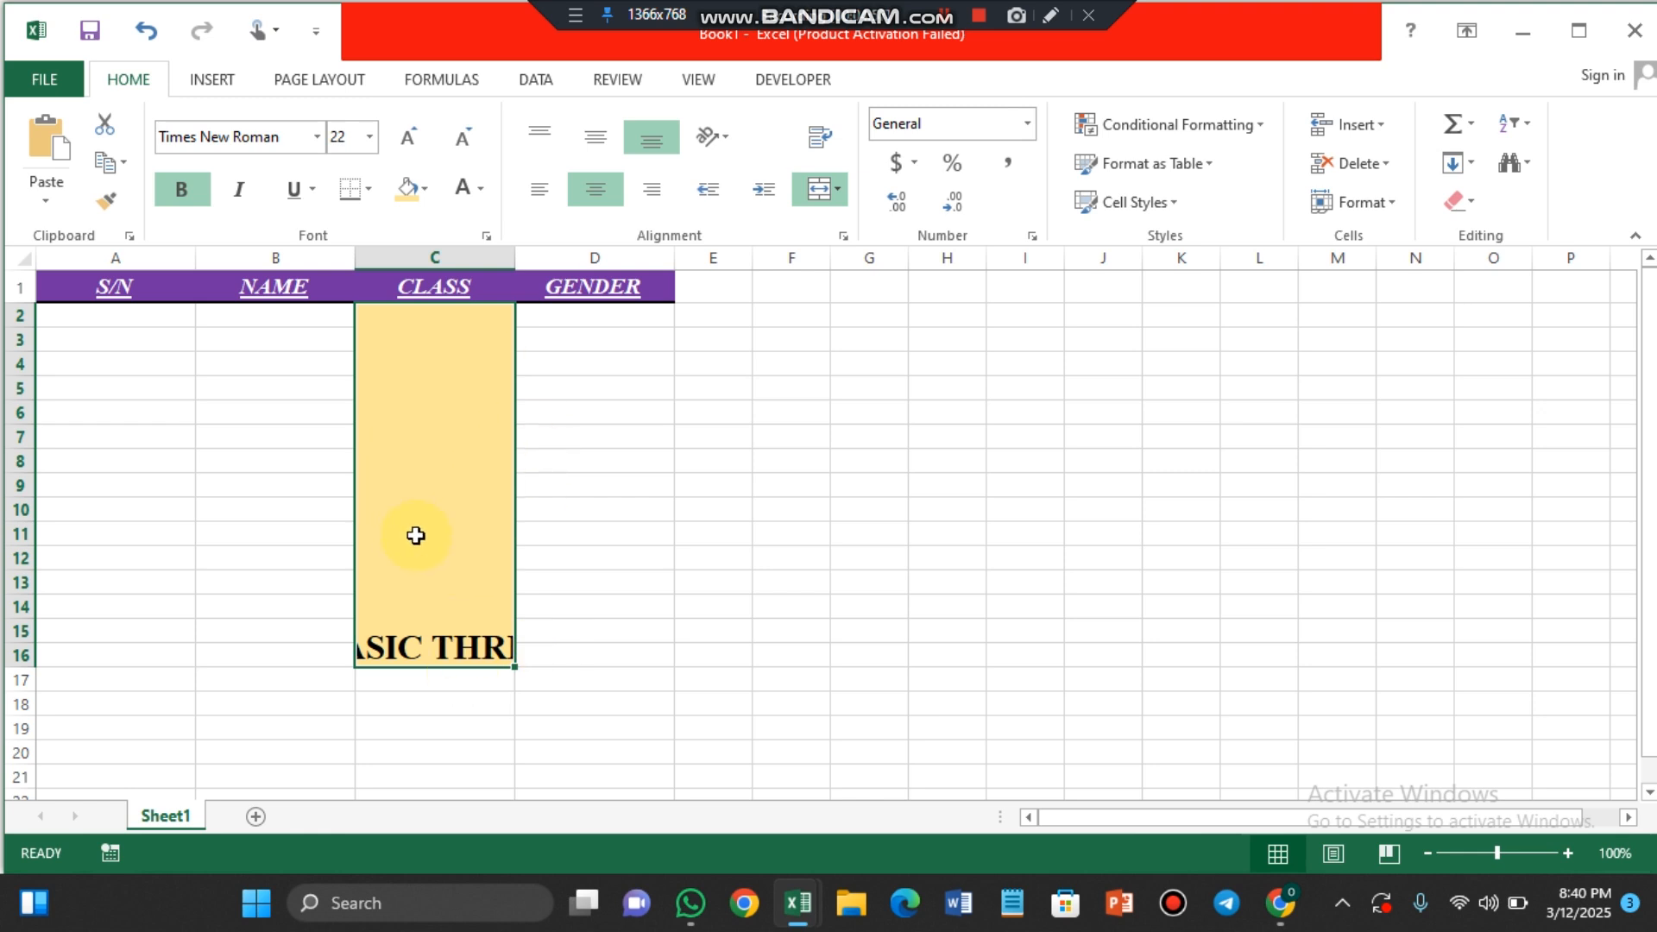
Step: Set the orientation of the BASIC THREE text to Rotate Text Down
{"action": "left_click", "coordinate": [723, 135]}
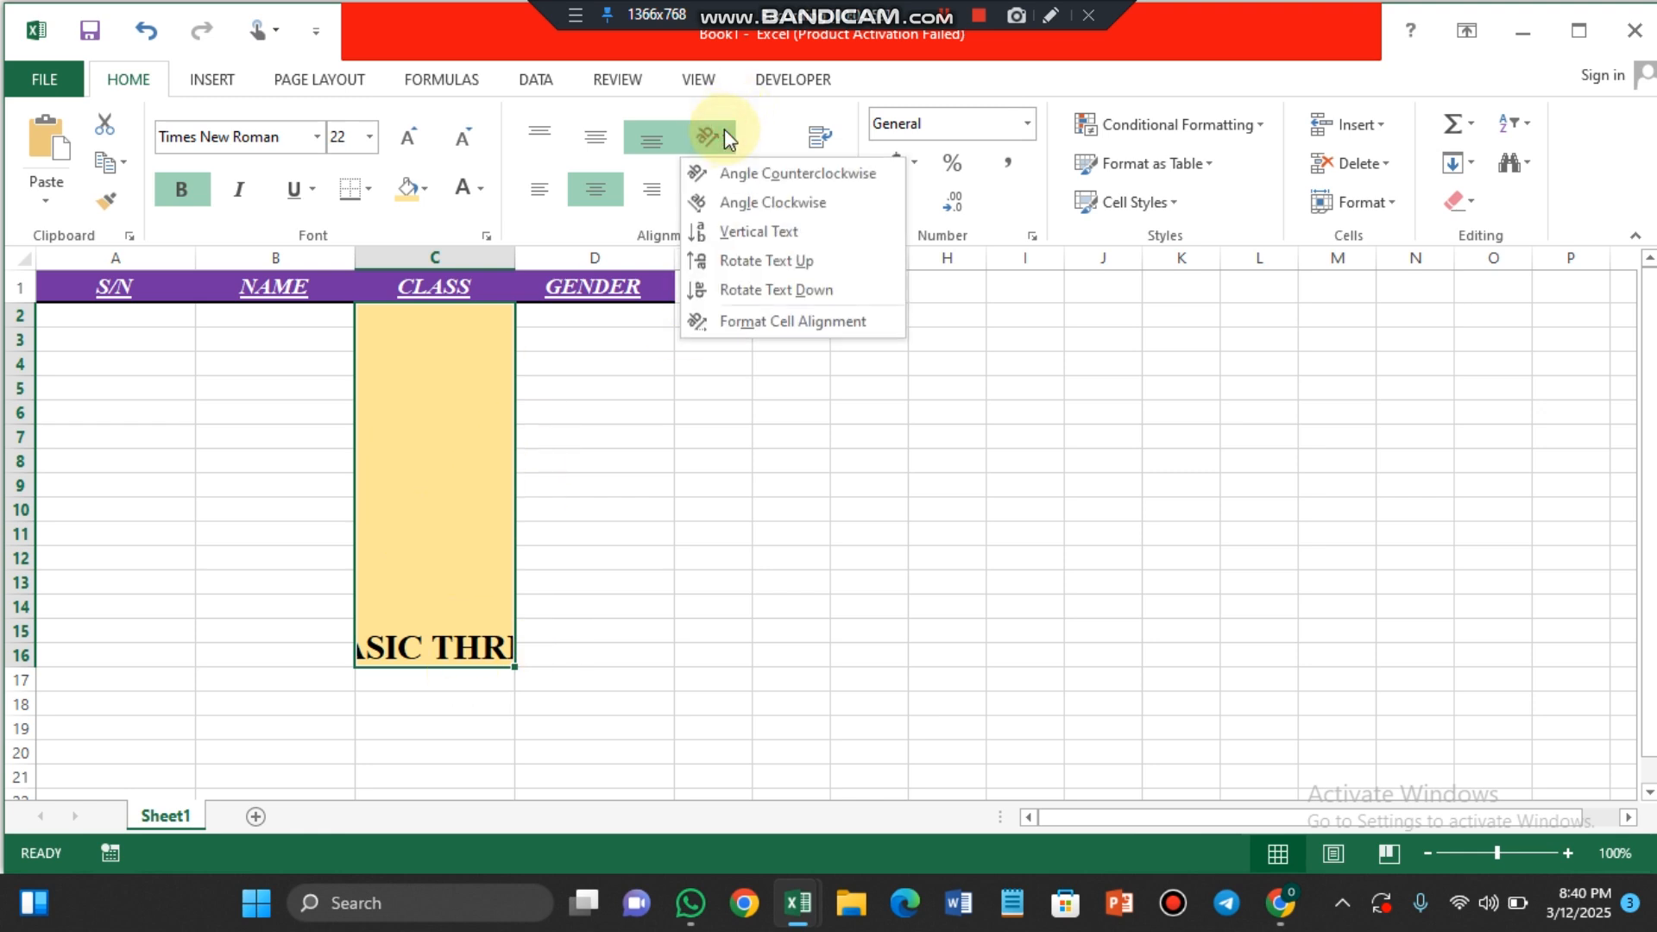
{"action": "left_click", "coordinate": [407, 468]}
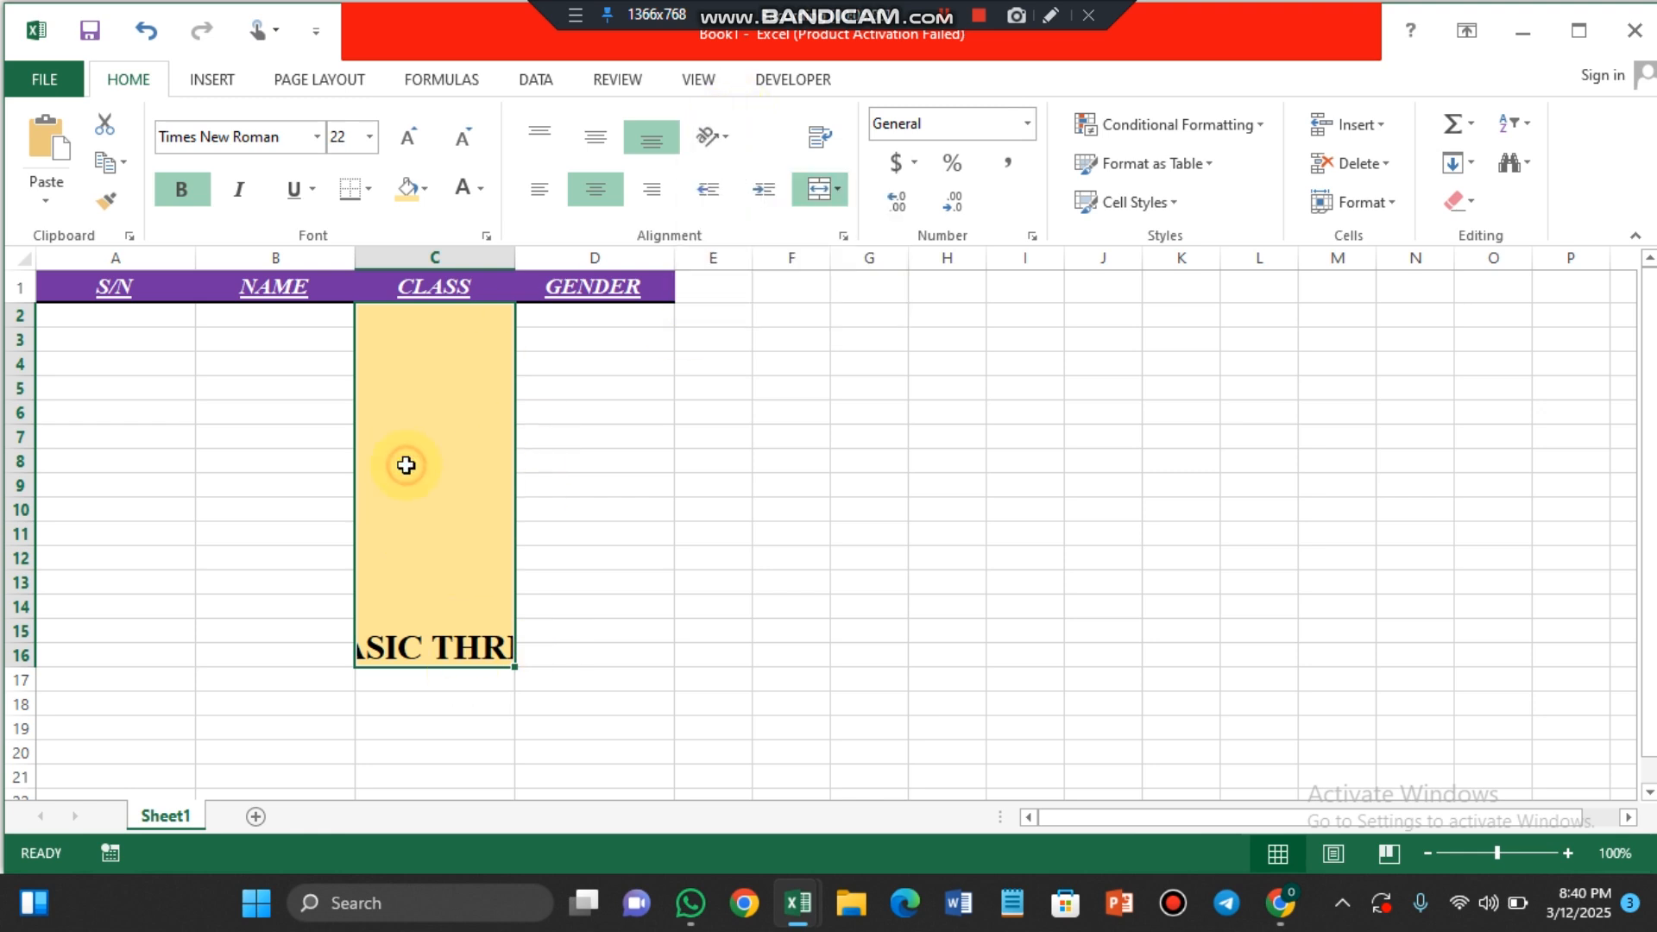
{"action": "left_click", "coordinate": [721, 139]}
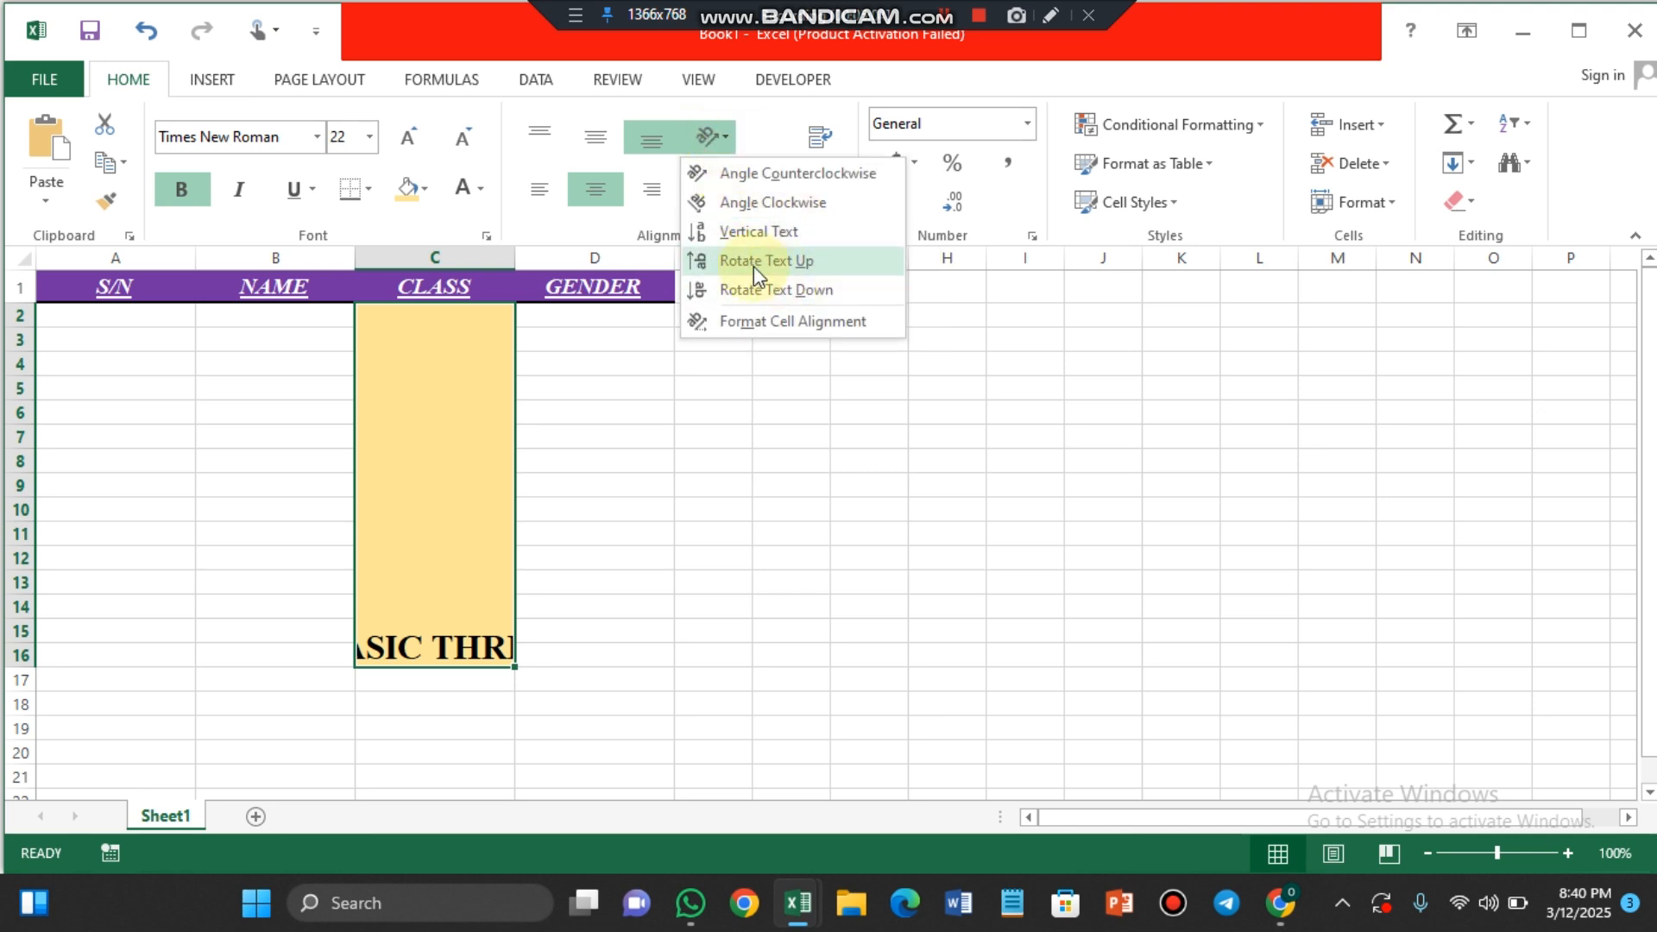
{"action": "left_click", "coordinate": [792, 292]}
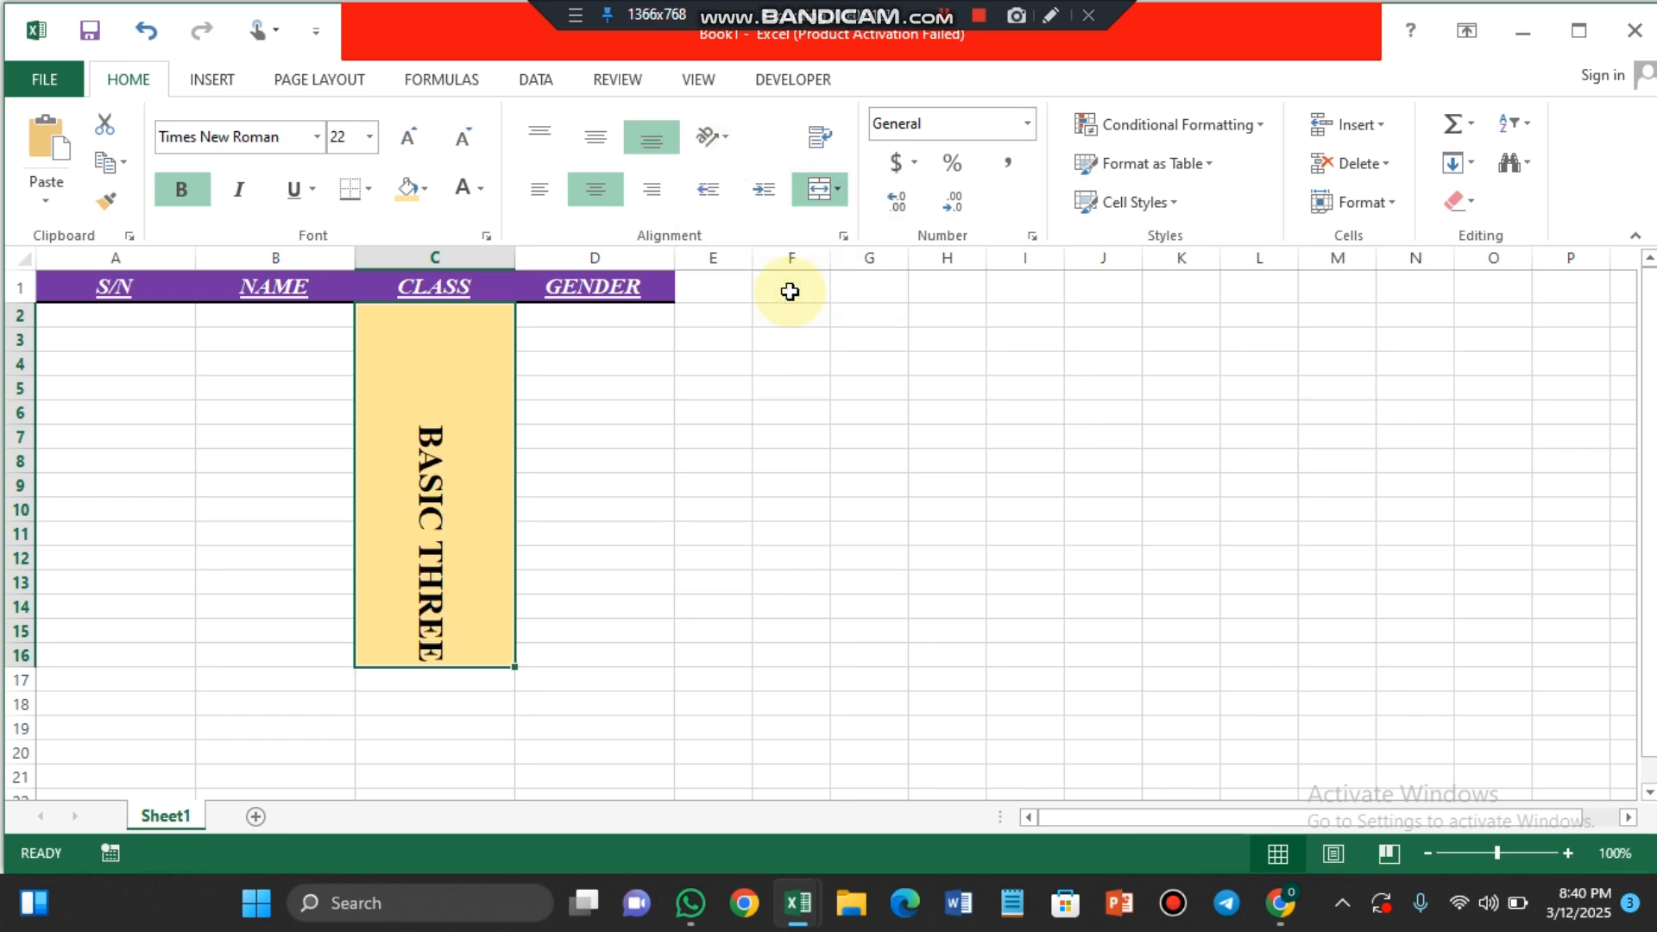
Step: Set the BASIC THREE text to Rotate Text Up and align it to the vertical middle of the merged cell
{"action": "left_click", "coordinate": [711, 137]}
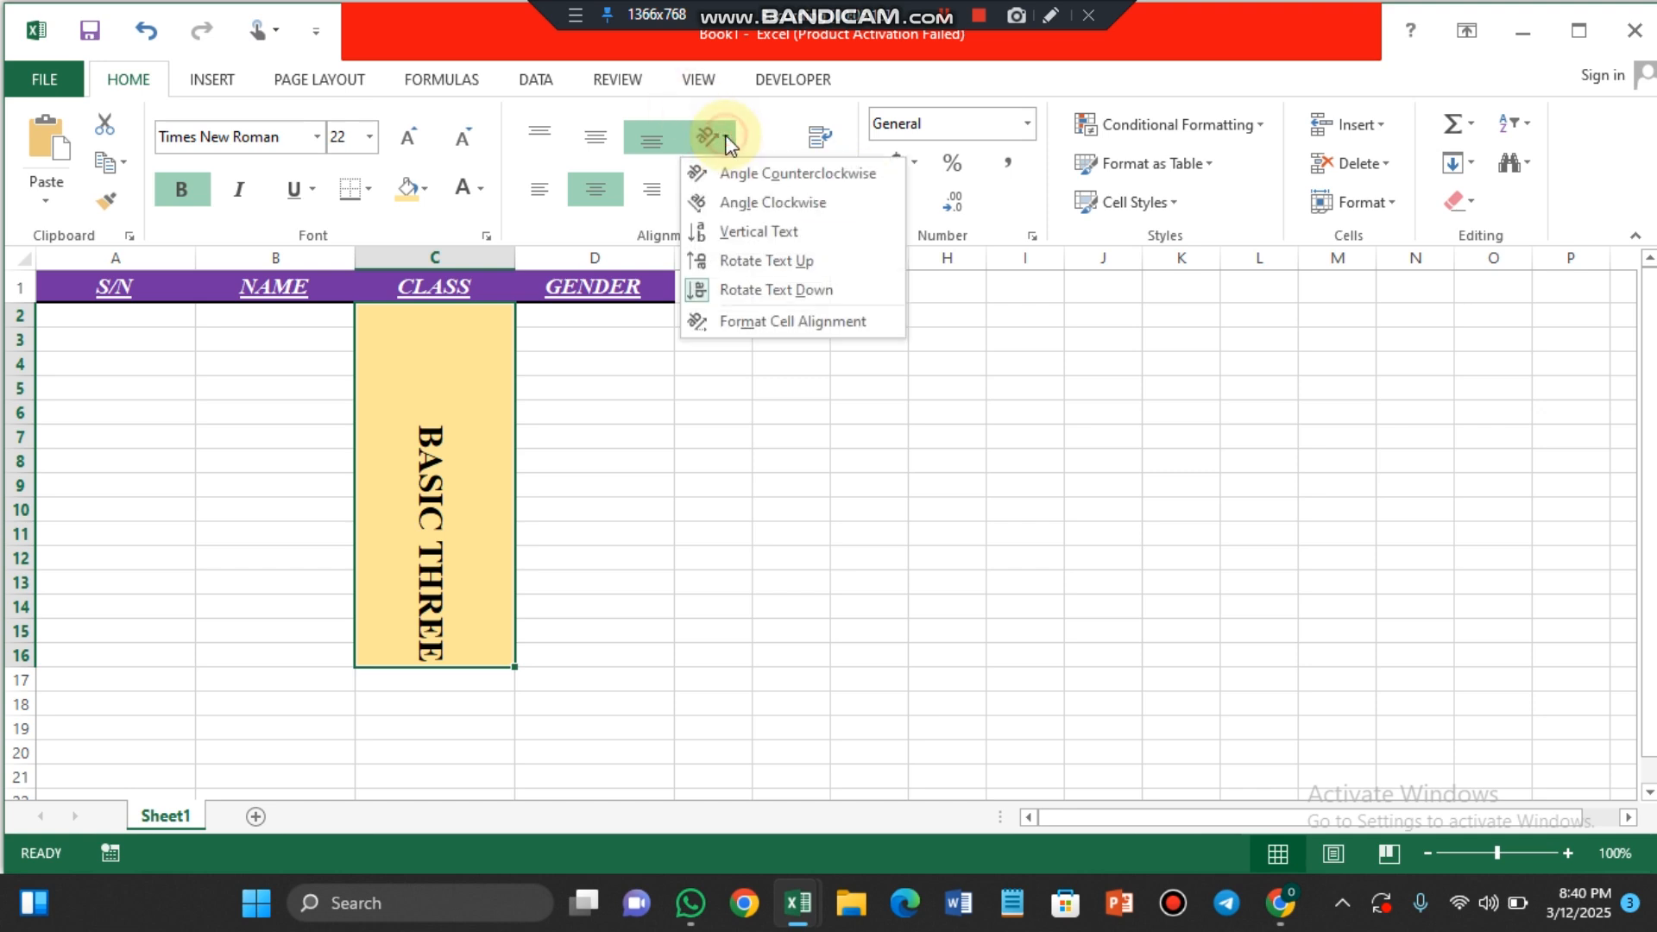
{"action": "left_click", "coordinate": [722, 261]}
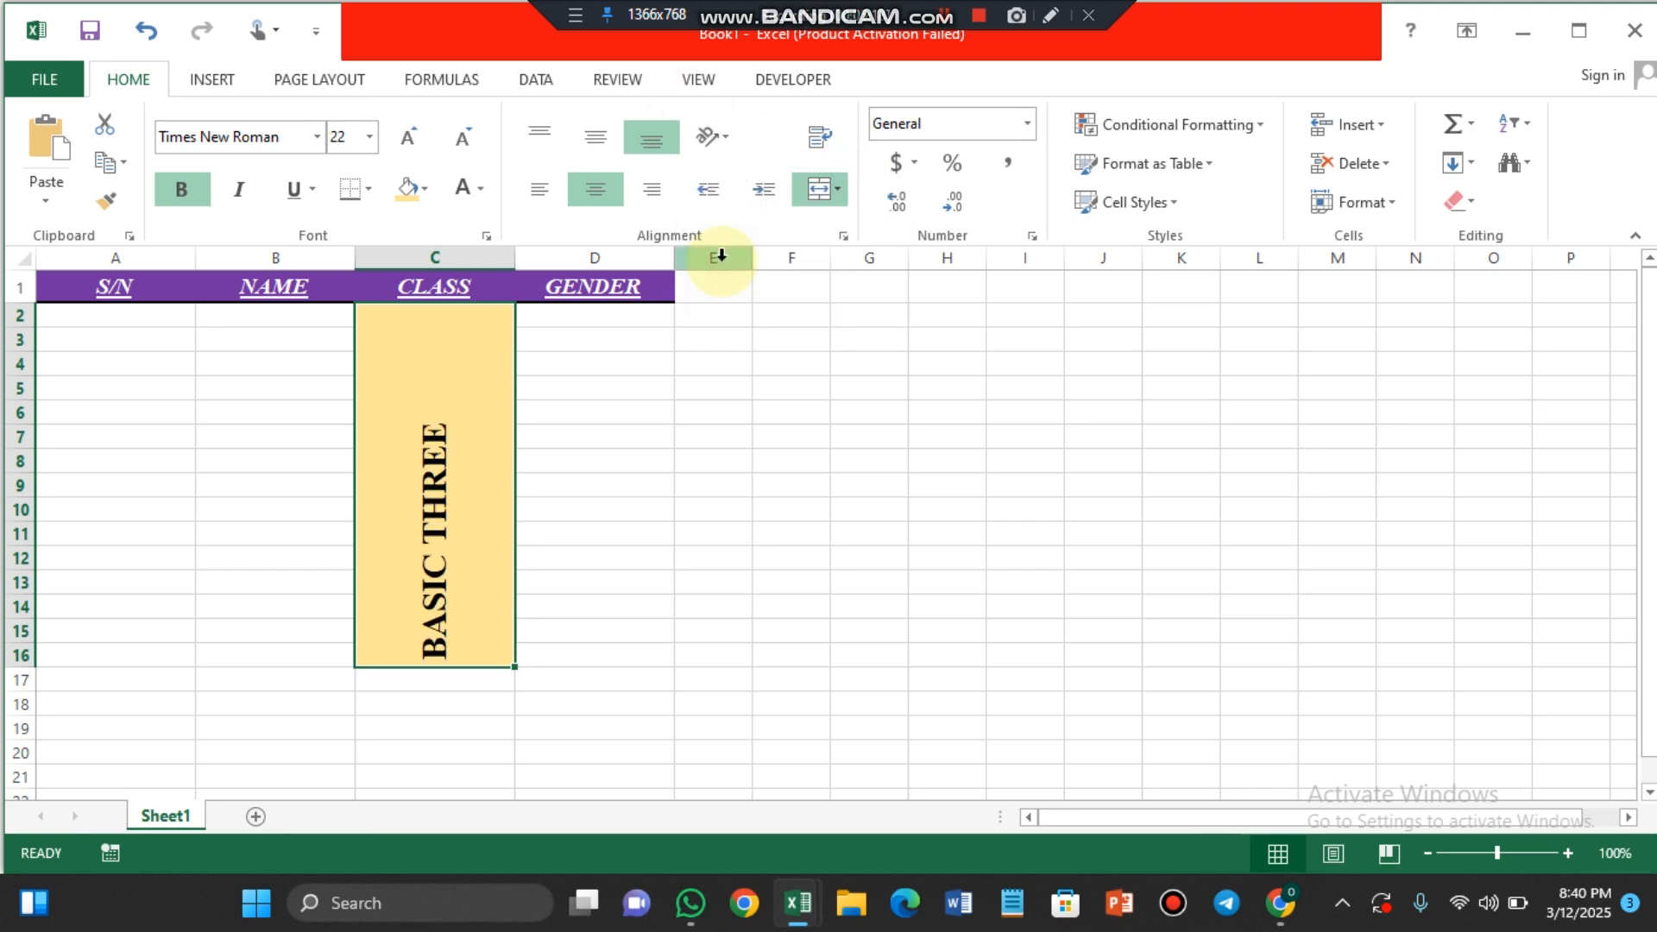
{"action": "left_click", "coordinate": [594, 142]}
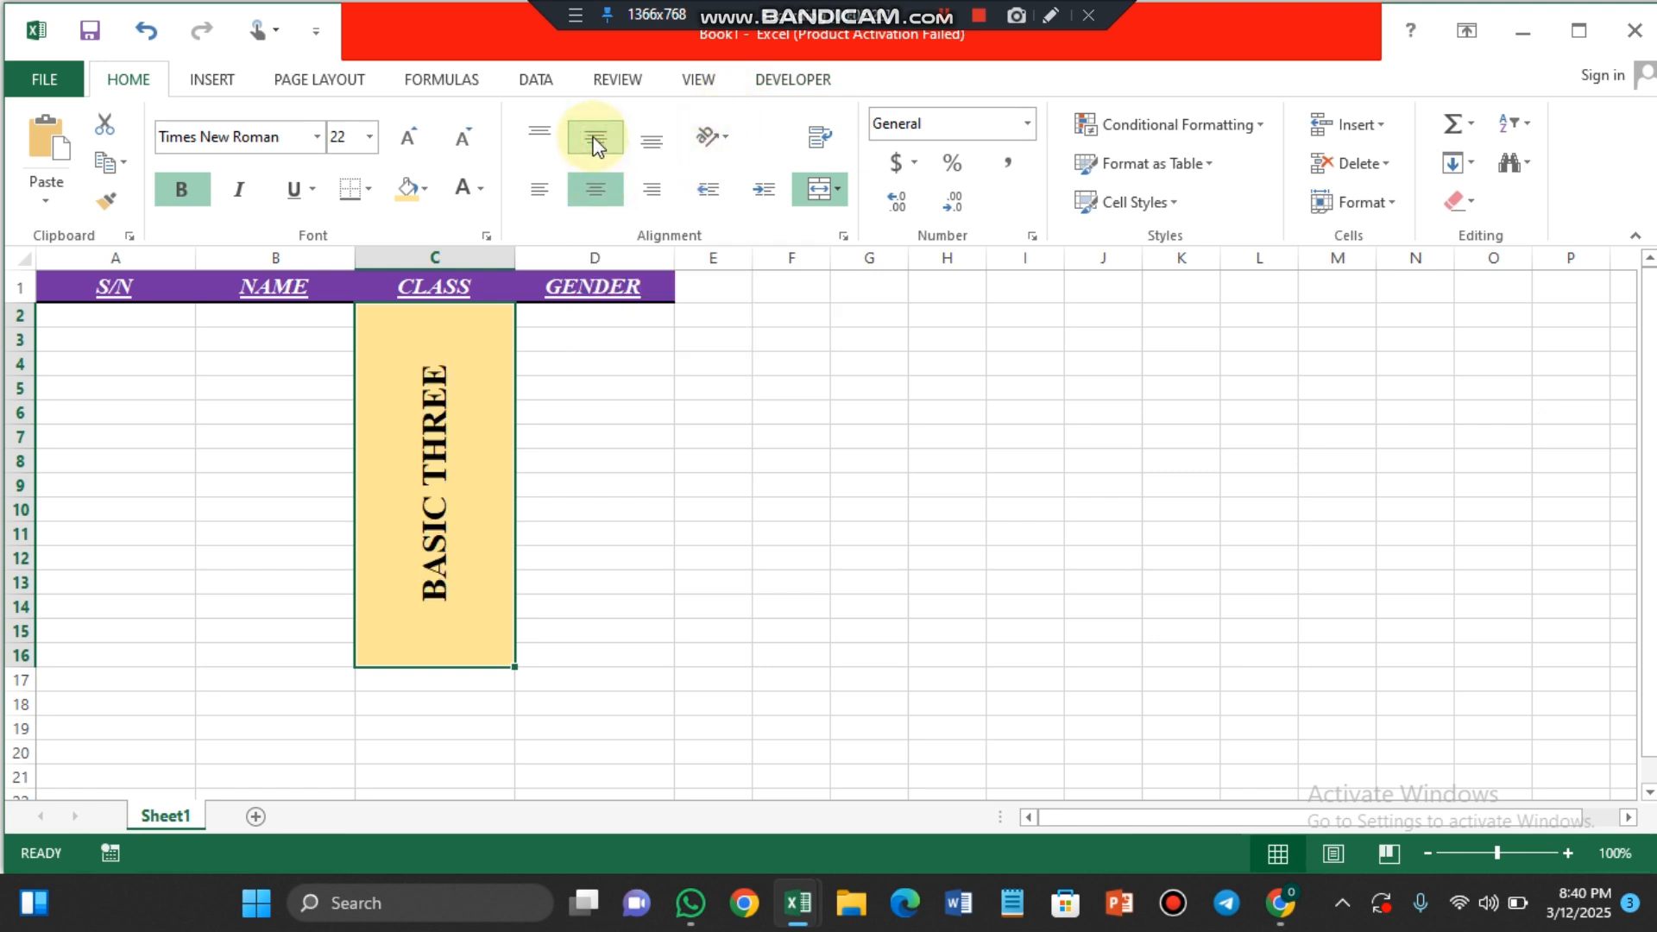
{"action": "left_click", "coordinate": [594, 145]}
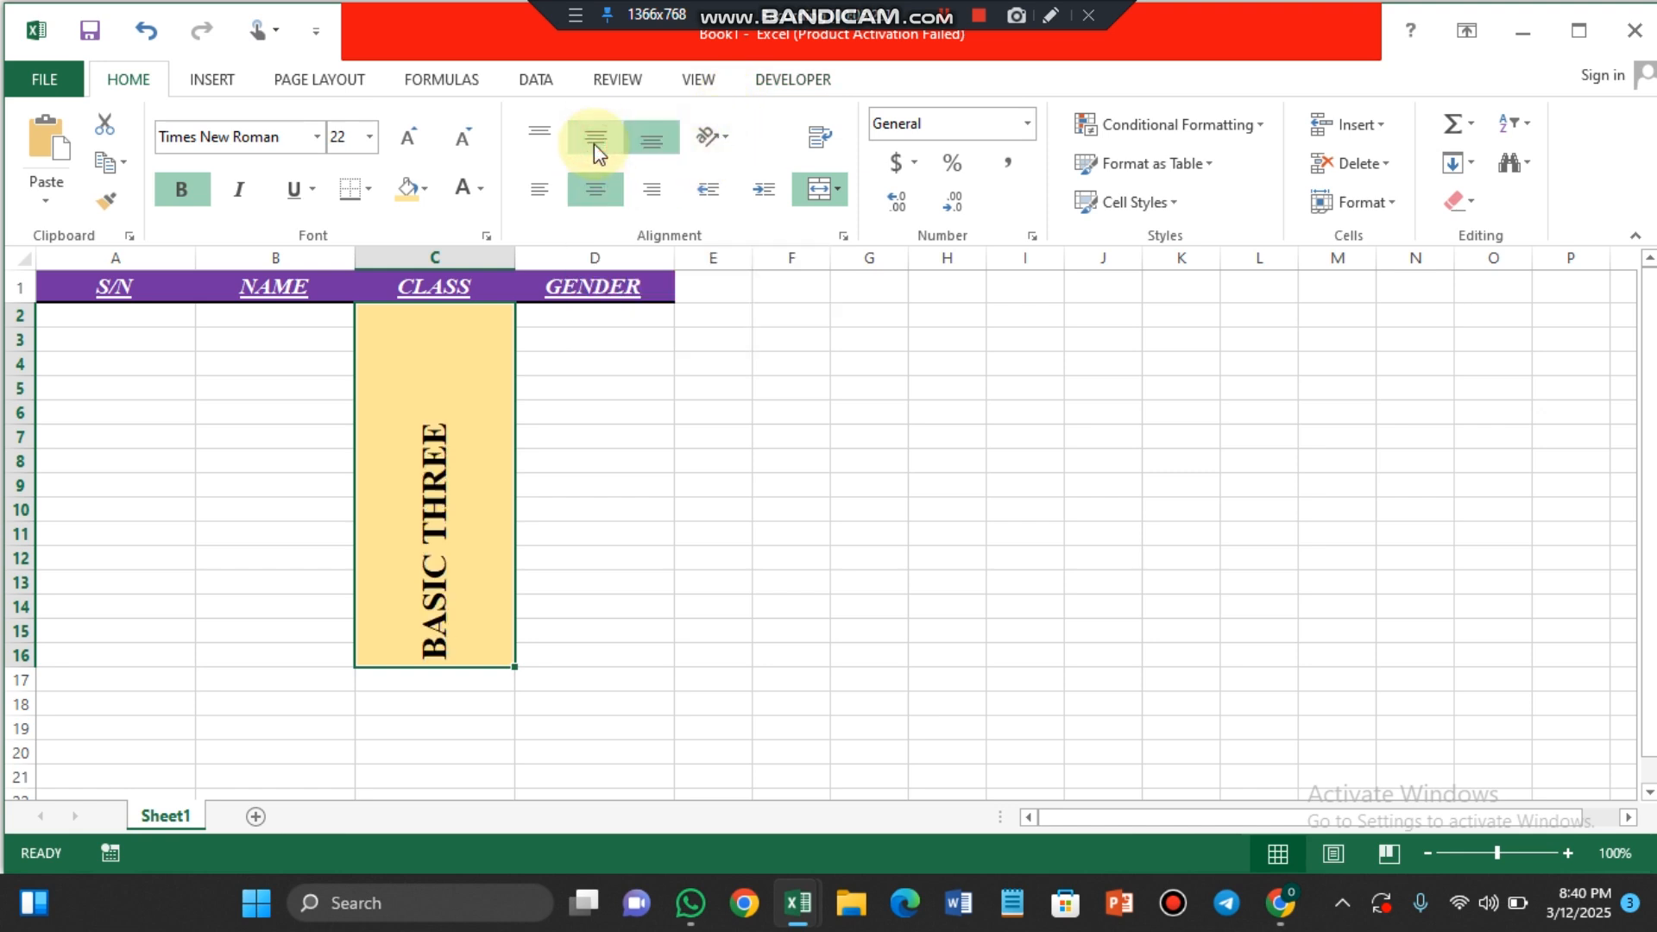
{"action": "left_click", "coordinate": [592, 140]}
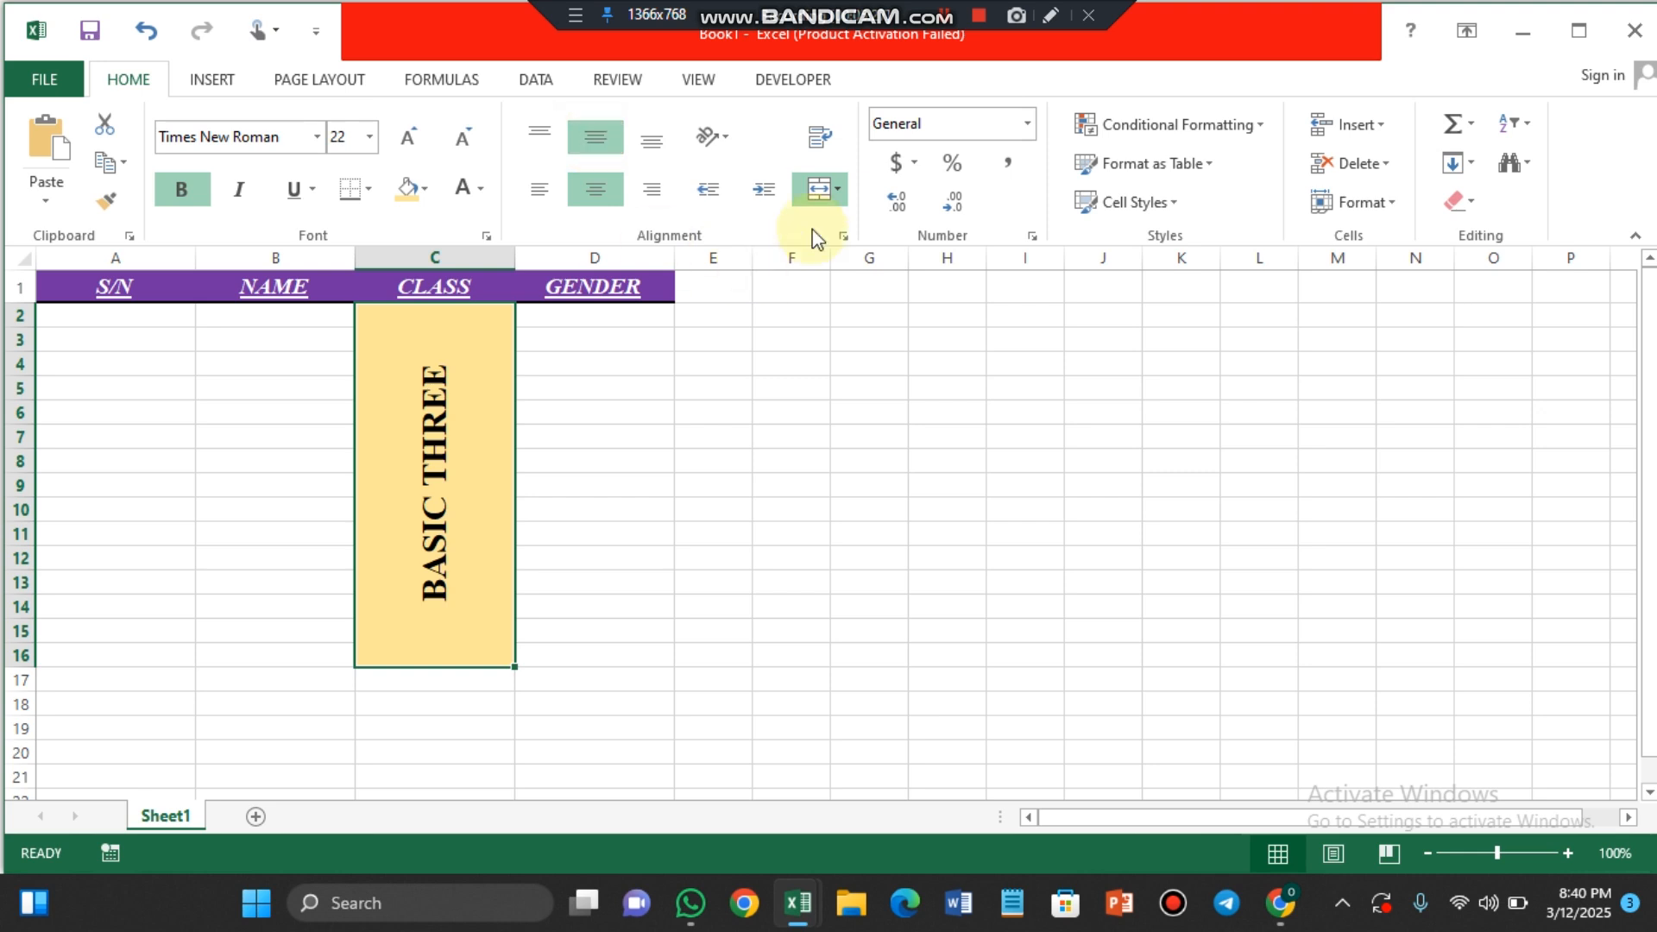
Step: Switch the BASIC THREE text to the Vertical Text orientation and reduce its font size to 14
{"action": "left_click", "coordinate": [725, 140]}
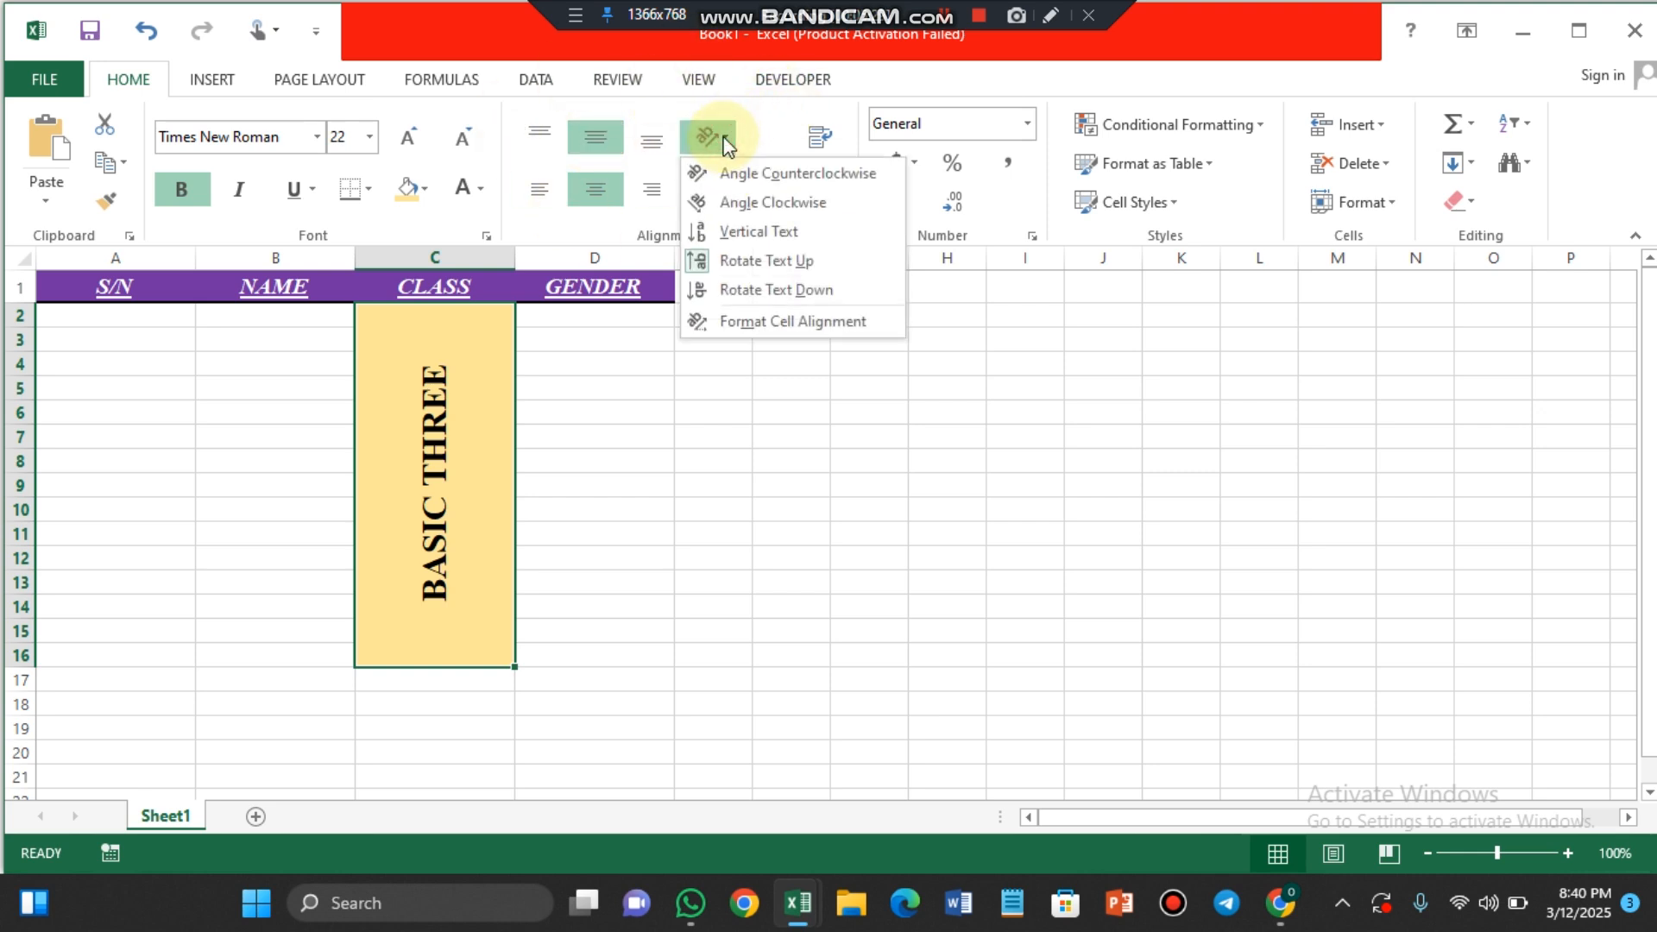
{"action": "left_click", "coordinate": [757, 226]}
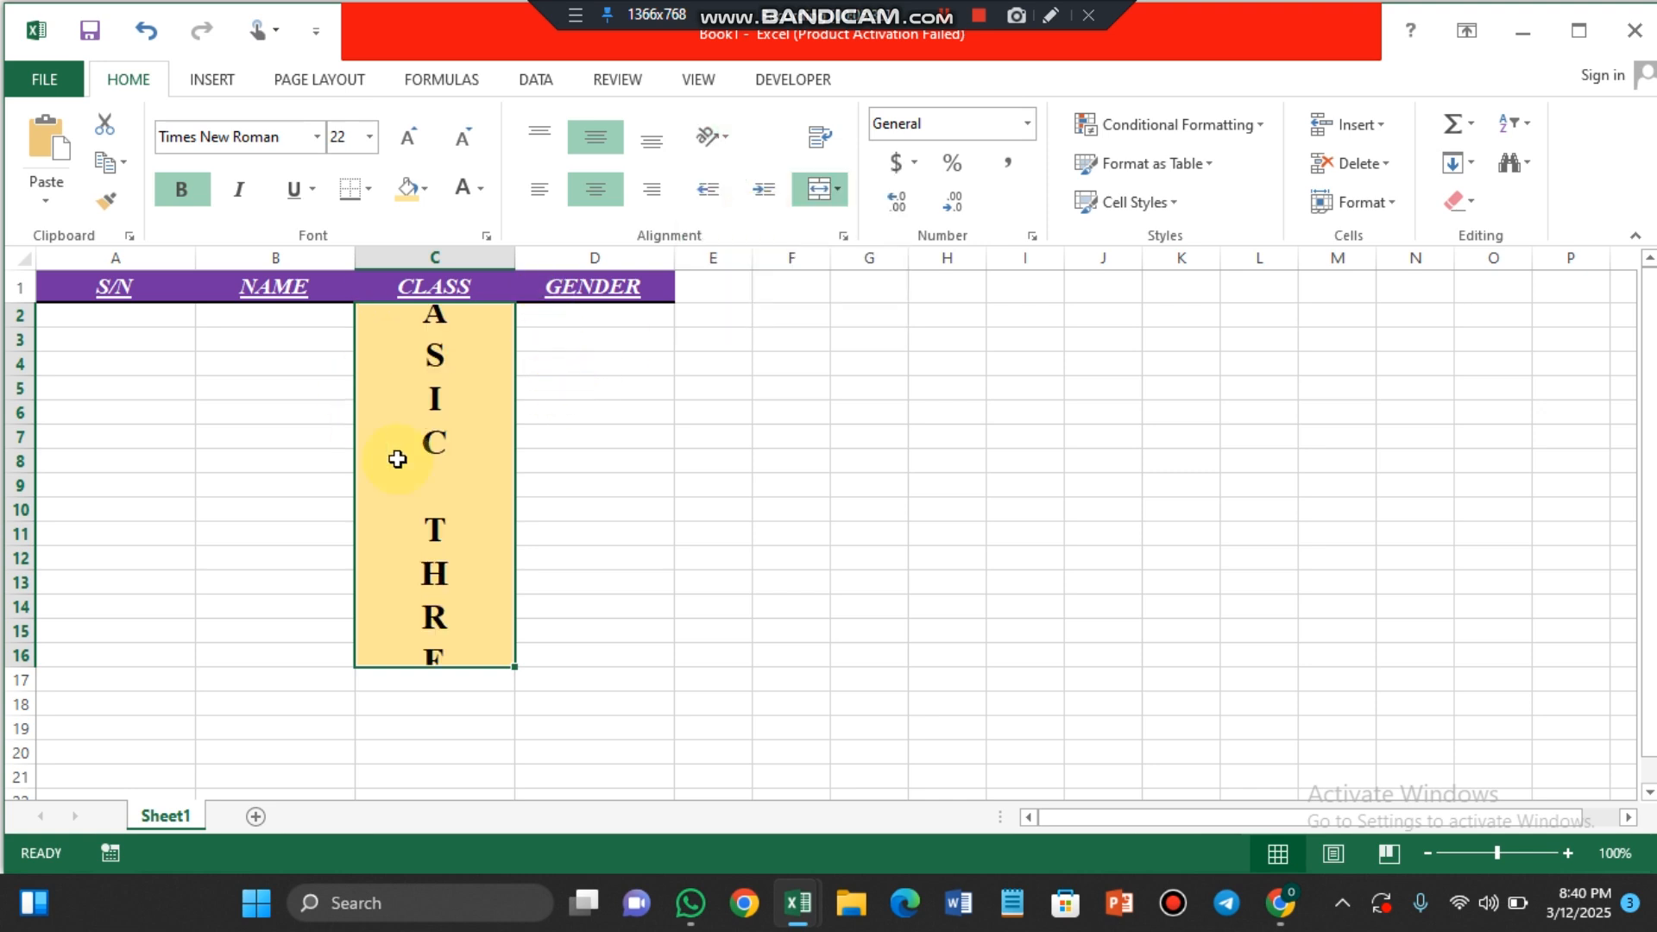
{"action": "left_click", "coordinate": [470, 136]}
{"action": "left_click", "coordinate": [470, 136]}
{"action": "left_click", "coordinate": [470, 136]}
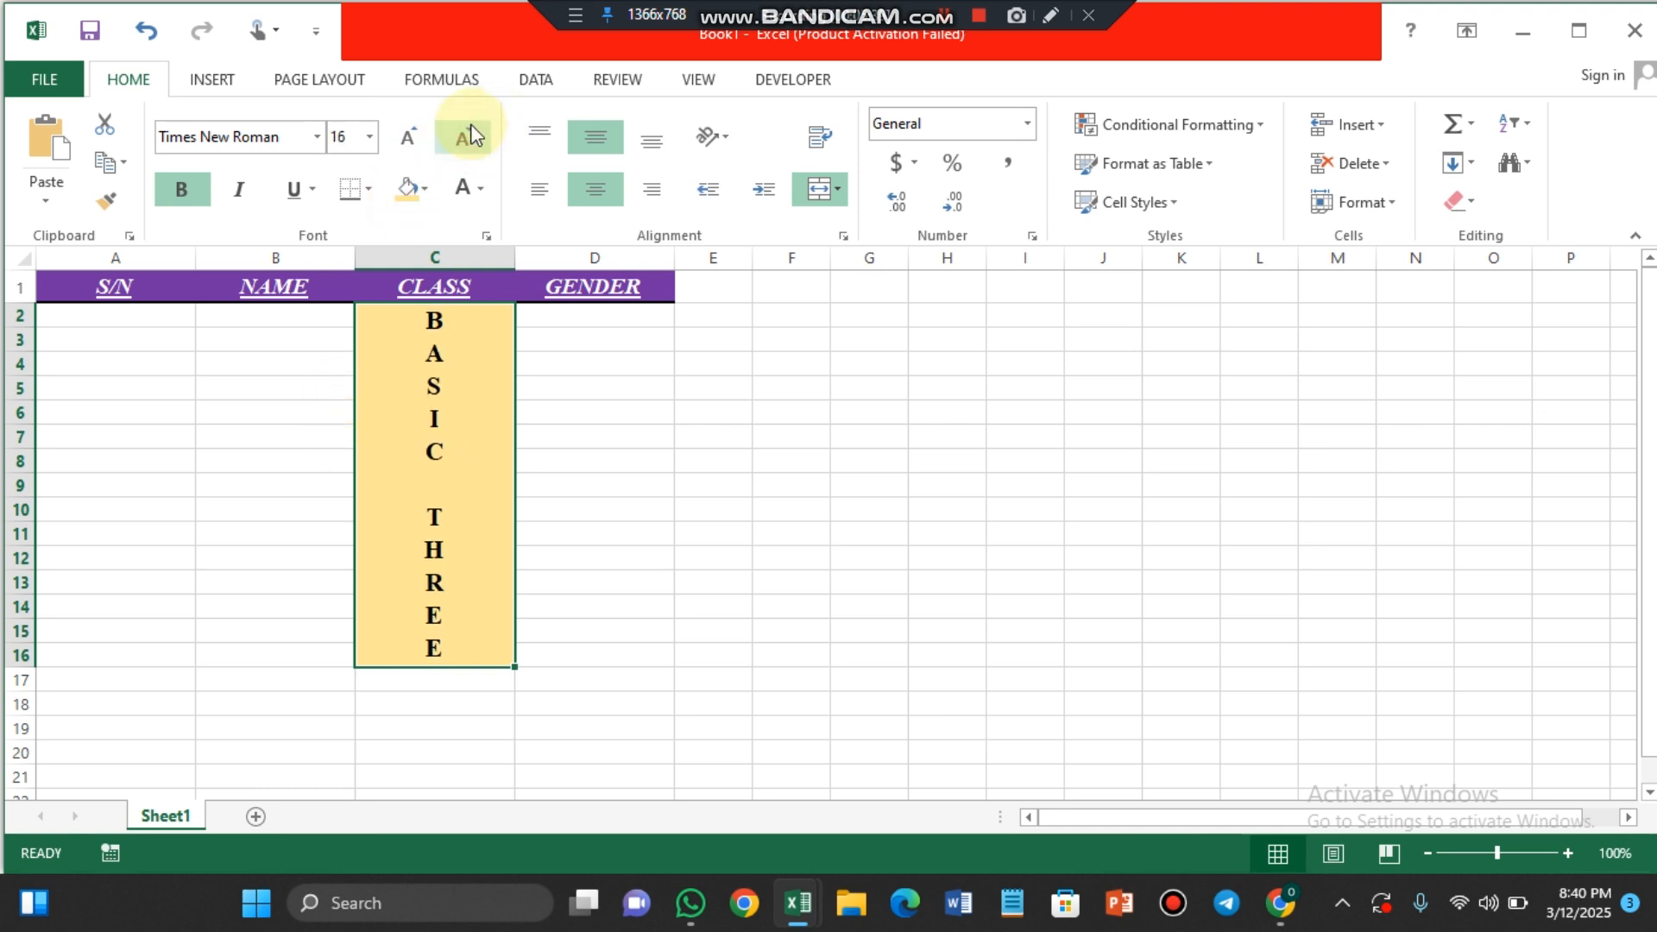
{"action": "left_click", "coordinate": [470, 136]}
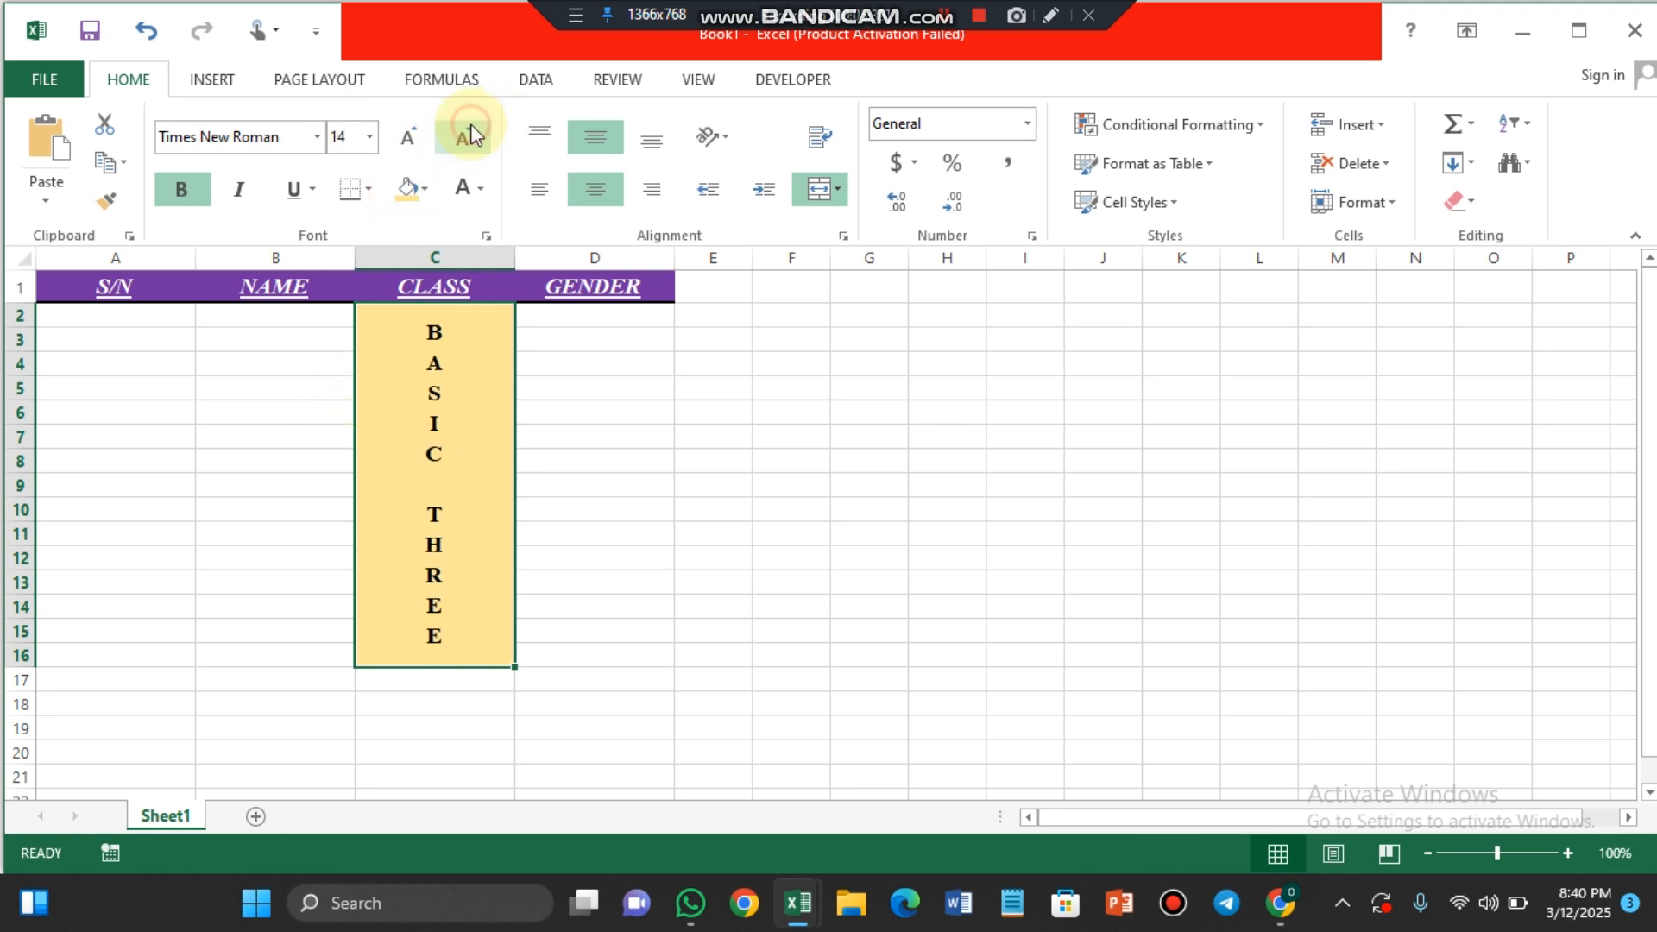
{"action": "left_click", "coordinate": [727, 143]}
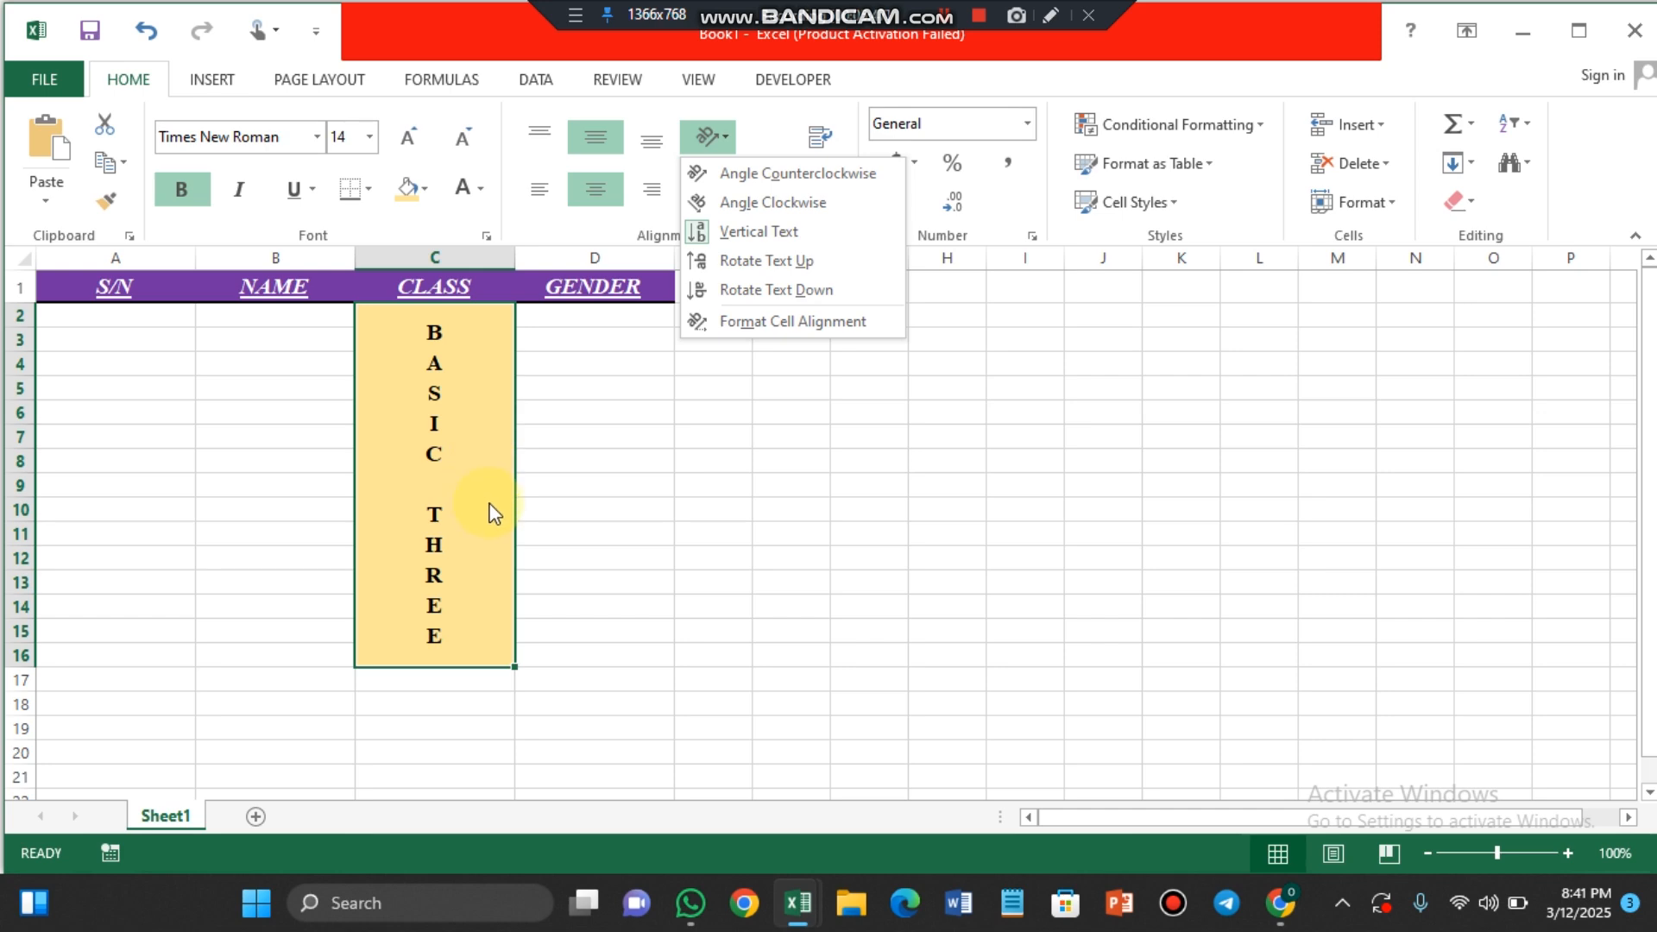
{"action": "left_click", "coordinate": [743, 535]}
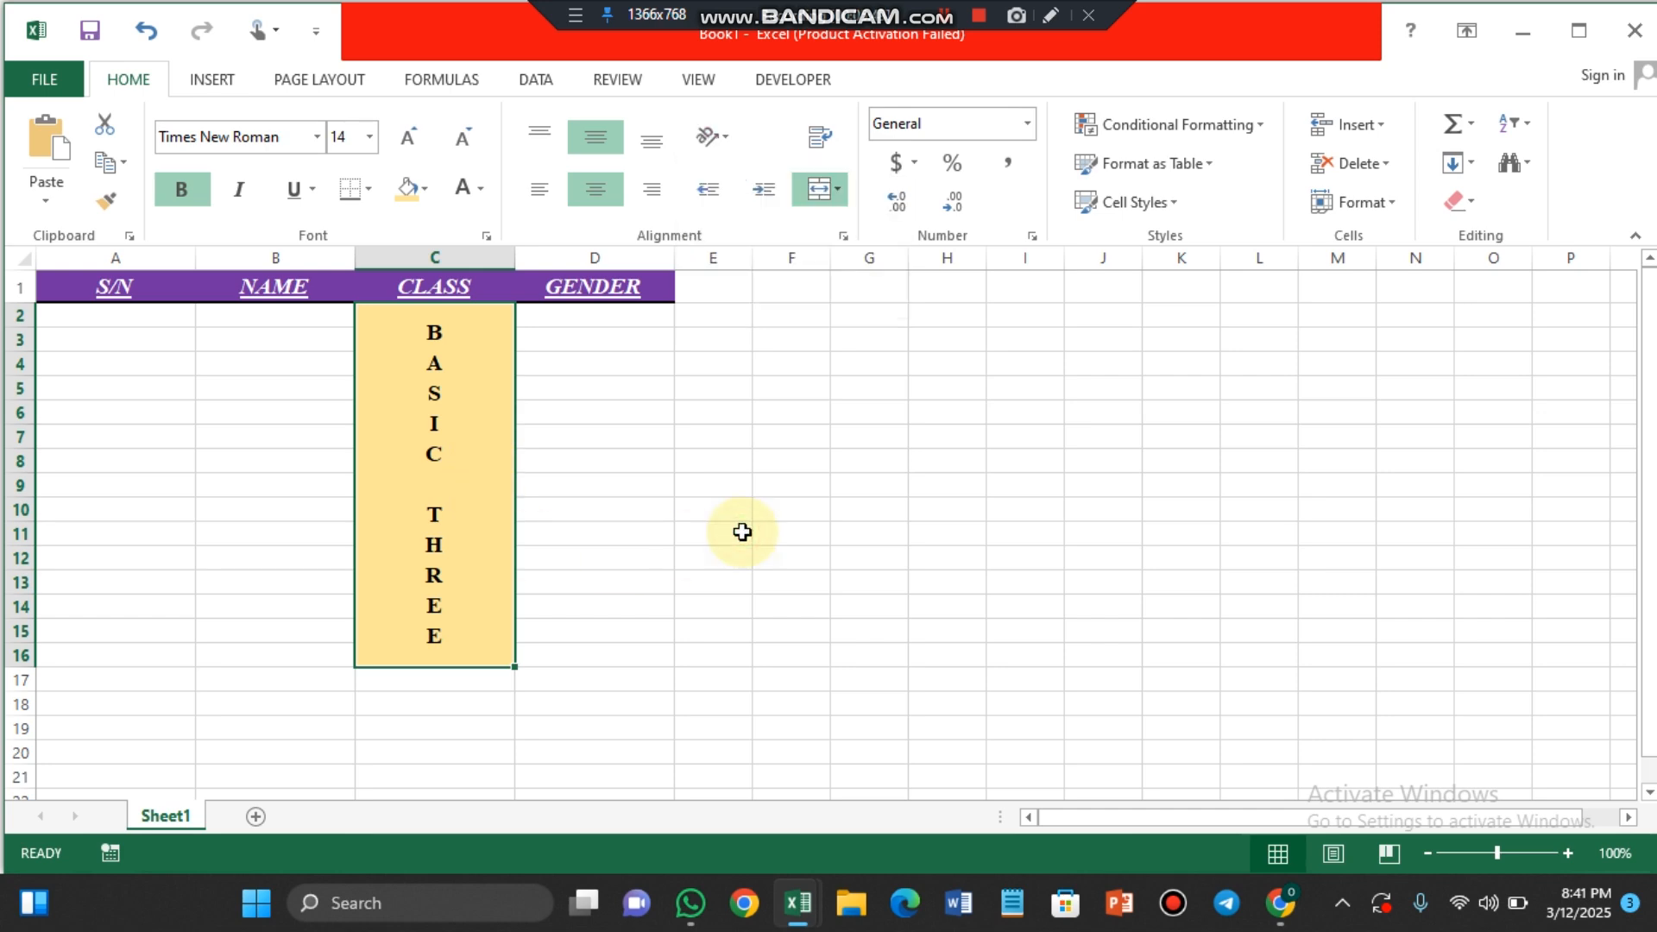
{"action": "left_click", "coordinate": [613, 453]}
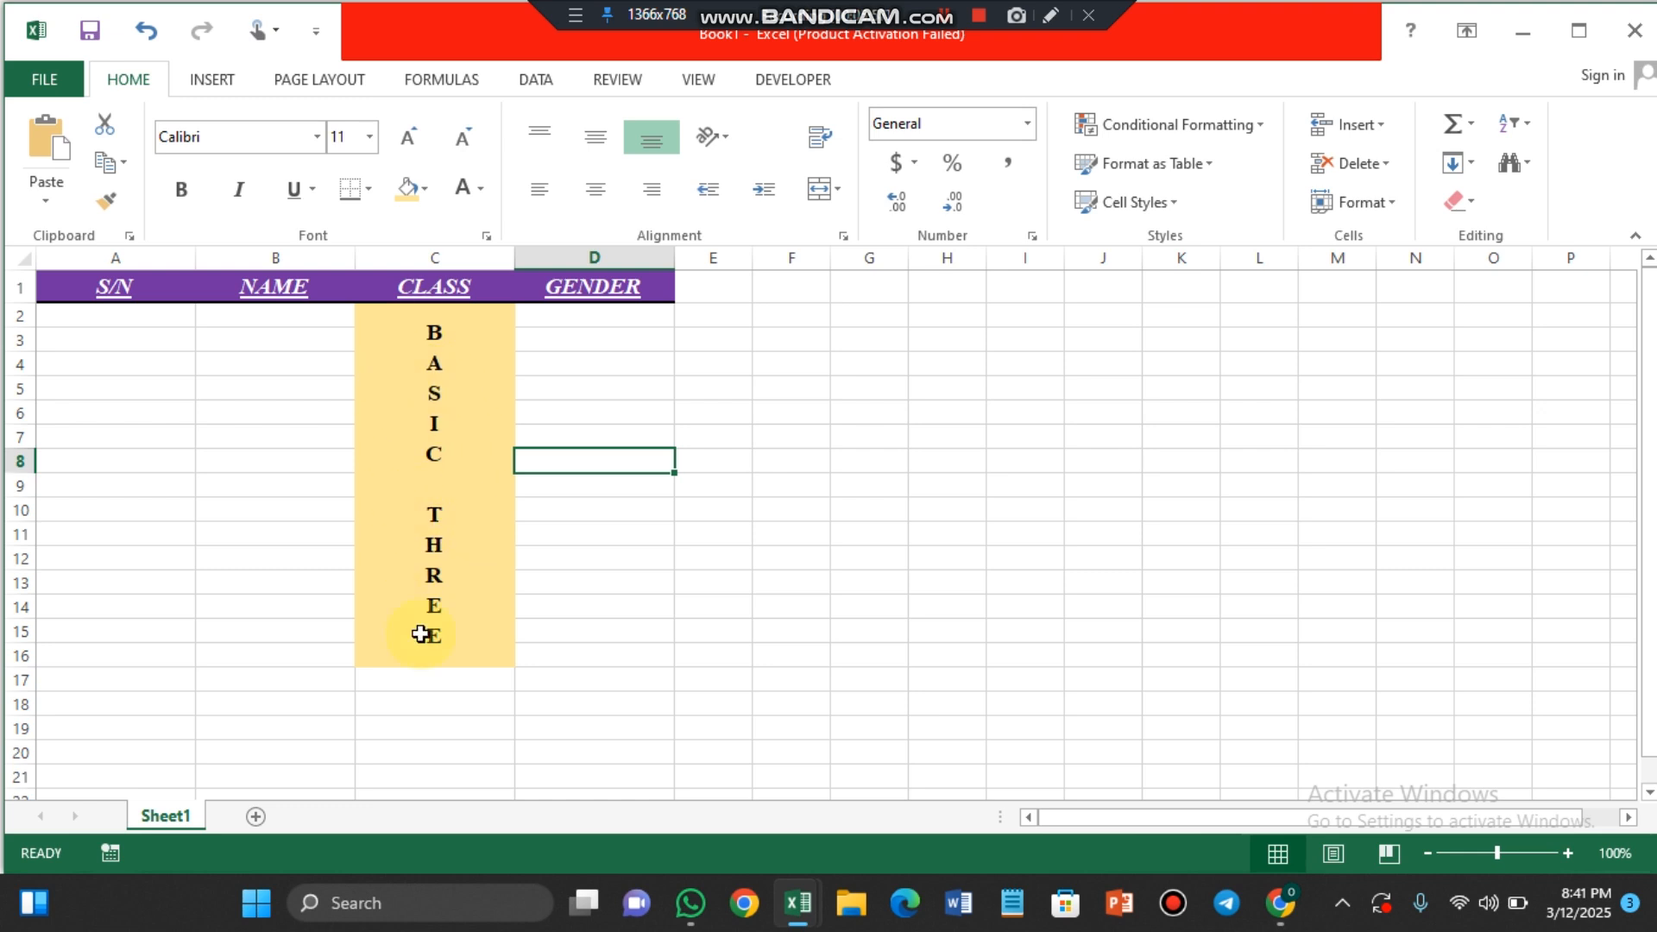
Step: Set the orientation of the merged BASIC THREE cell to 0 degrees through the Format Cell Alignment settings
{"action": "left_click", "coordinate": [455, 395]}
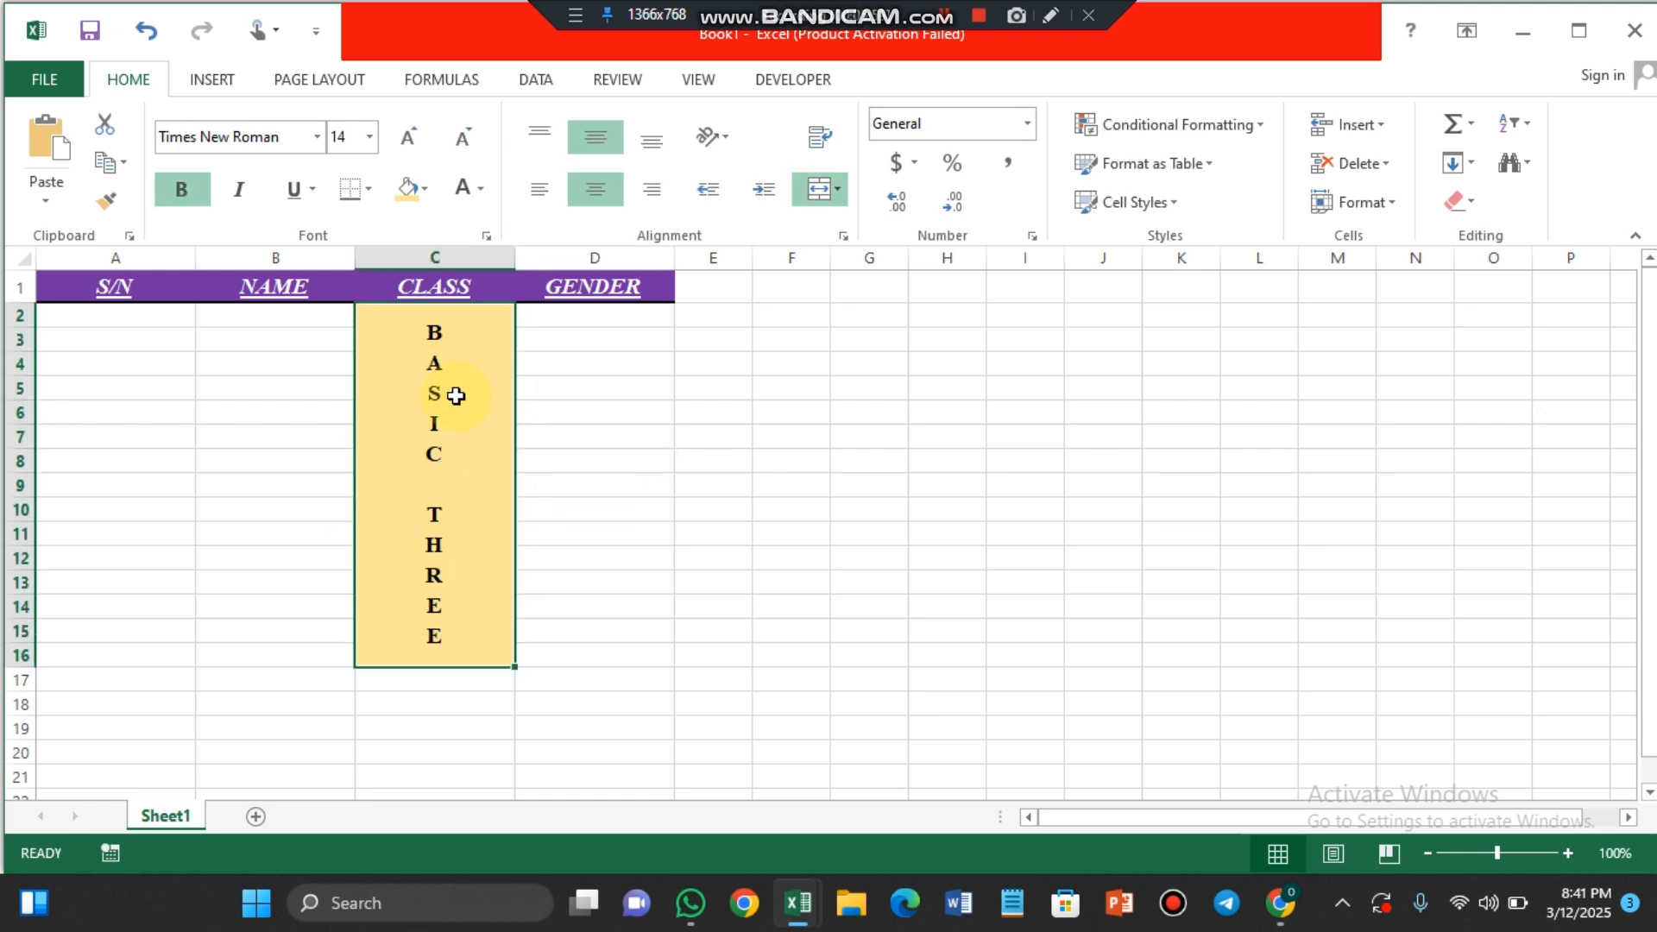
{"action": "left_click", "coordinate": [725, 138]}
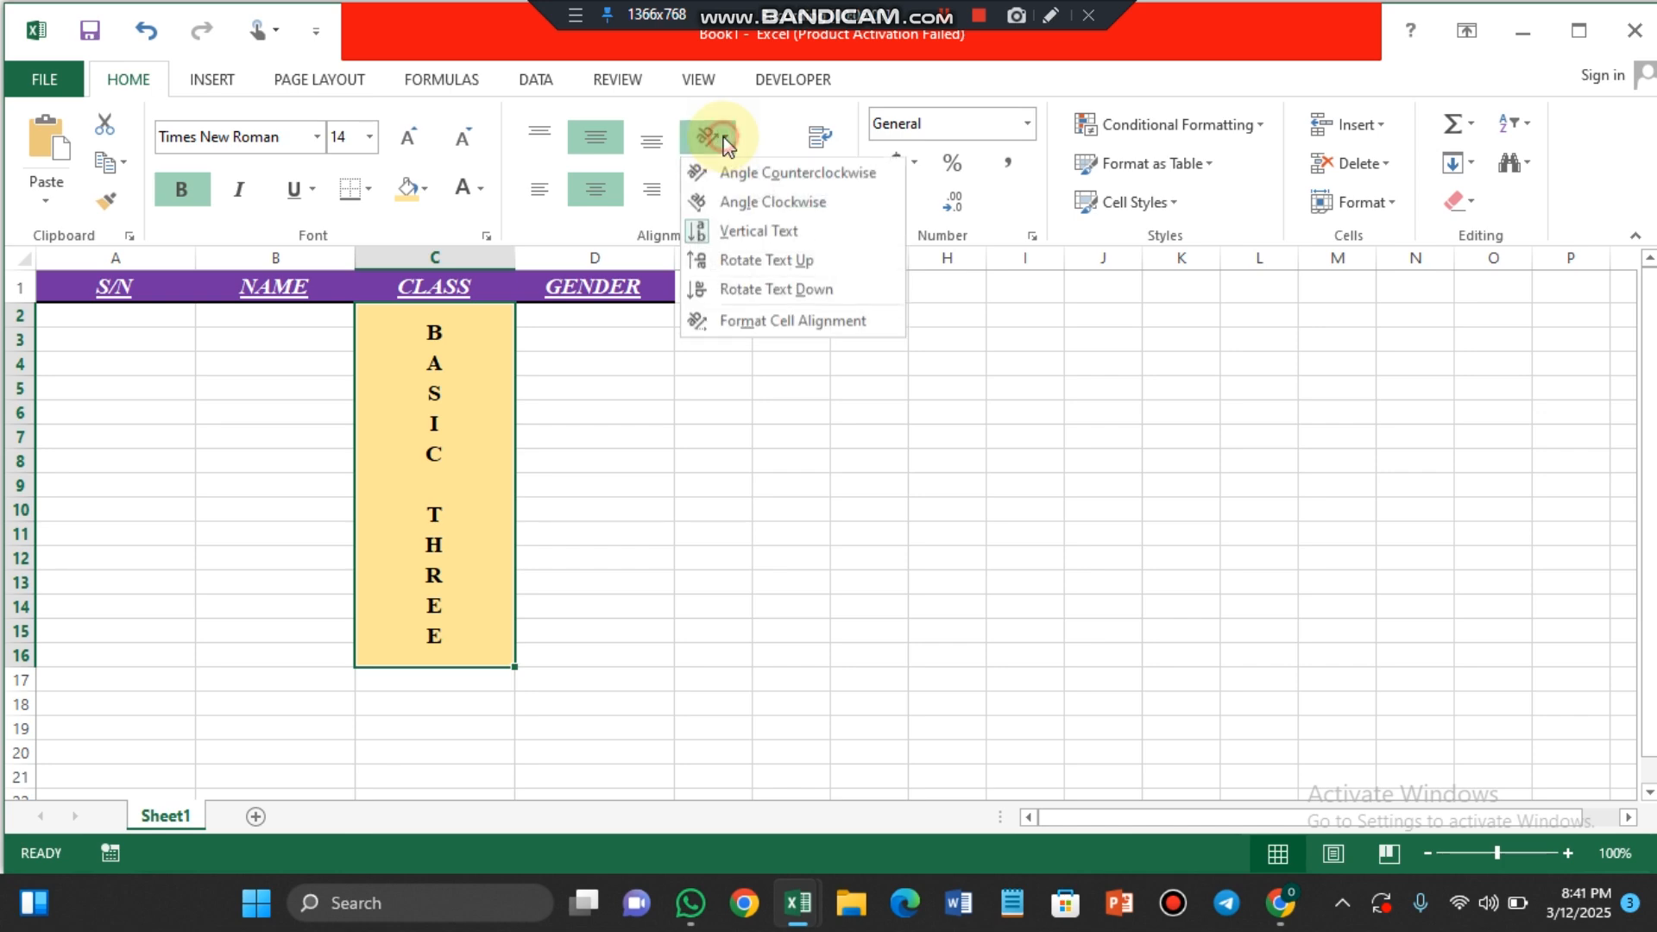
{"action": "left_click", "coordinate": [767, 327]}
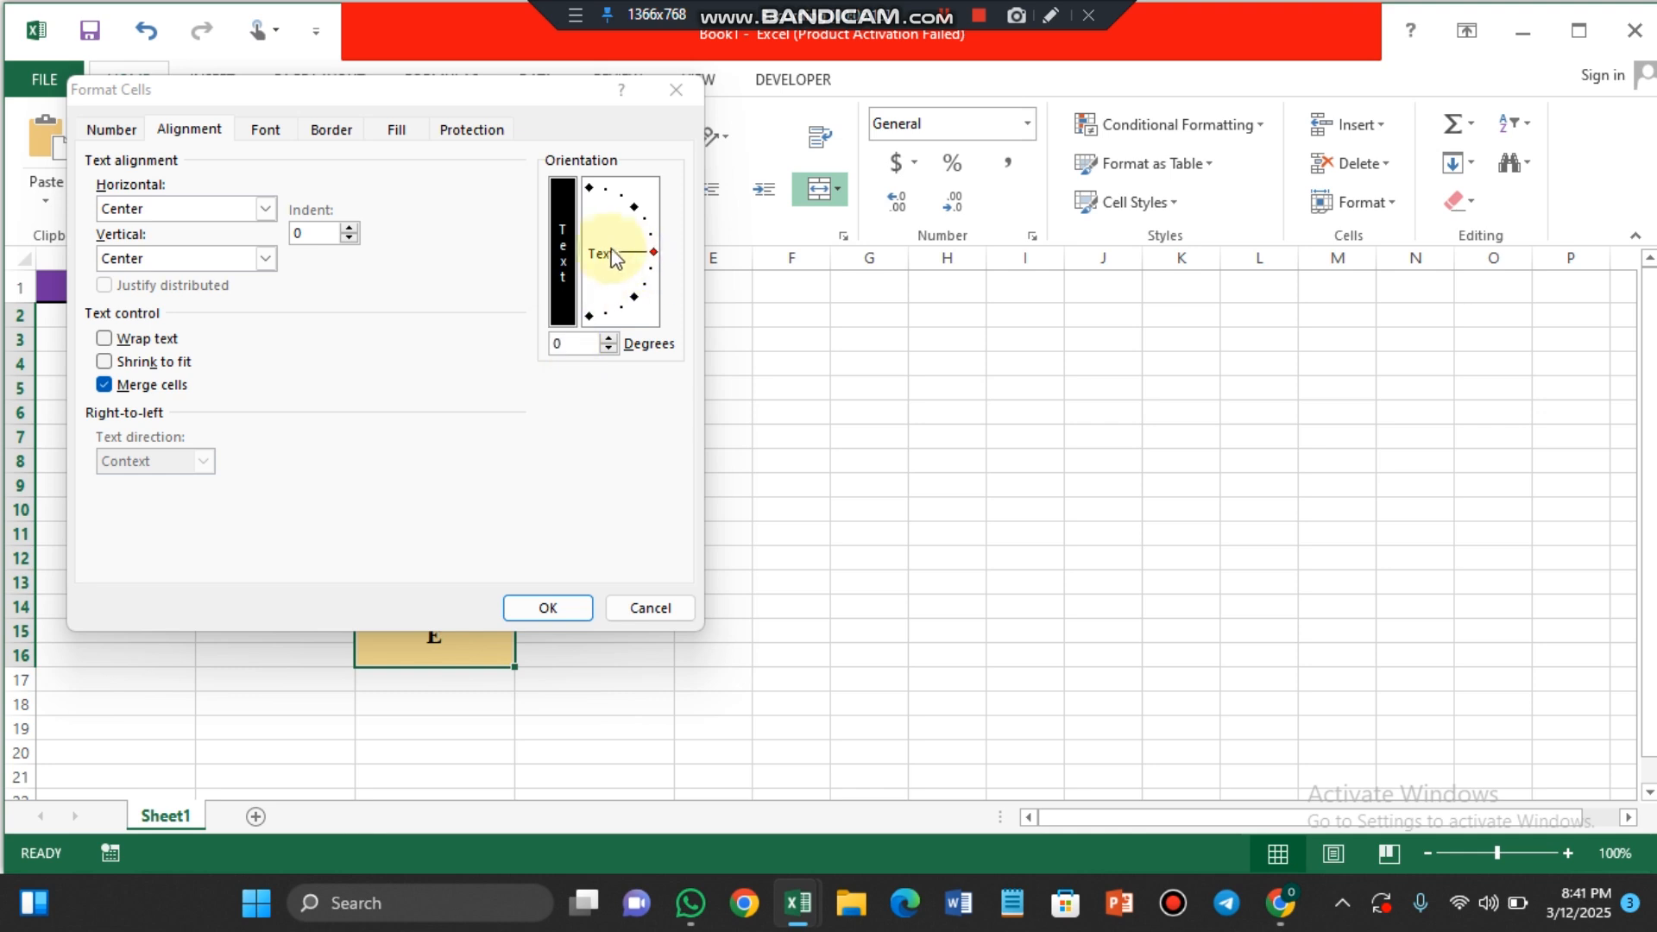
{"action": "left_click", "coordinate": [567, 343]}
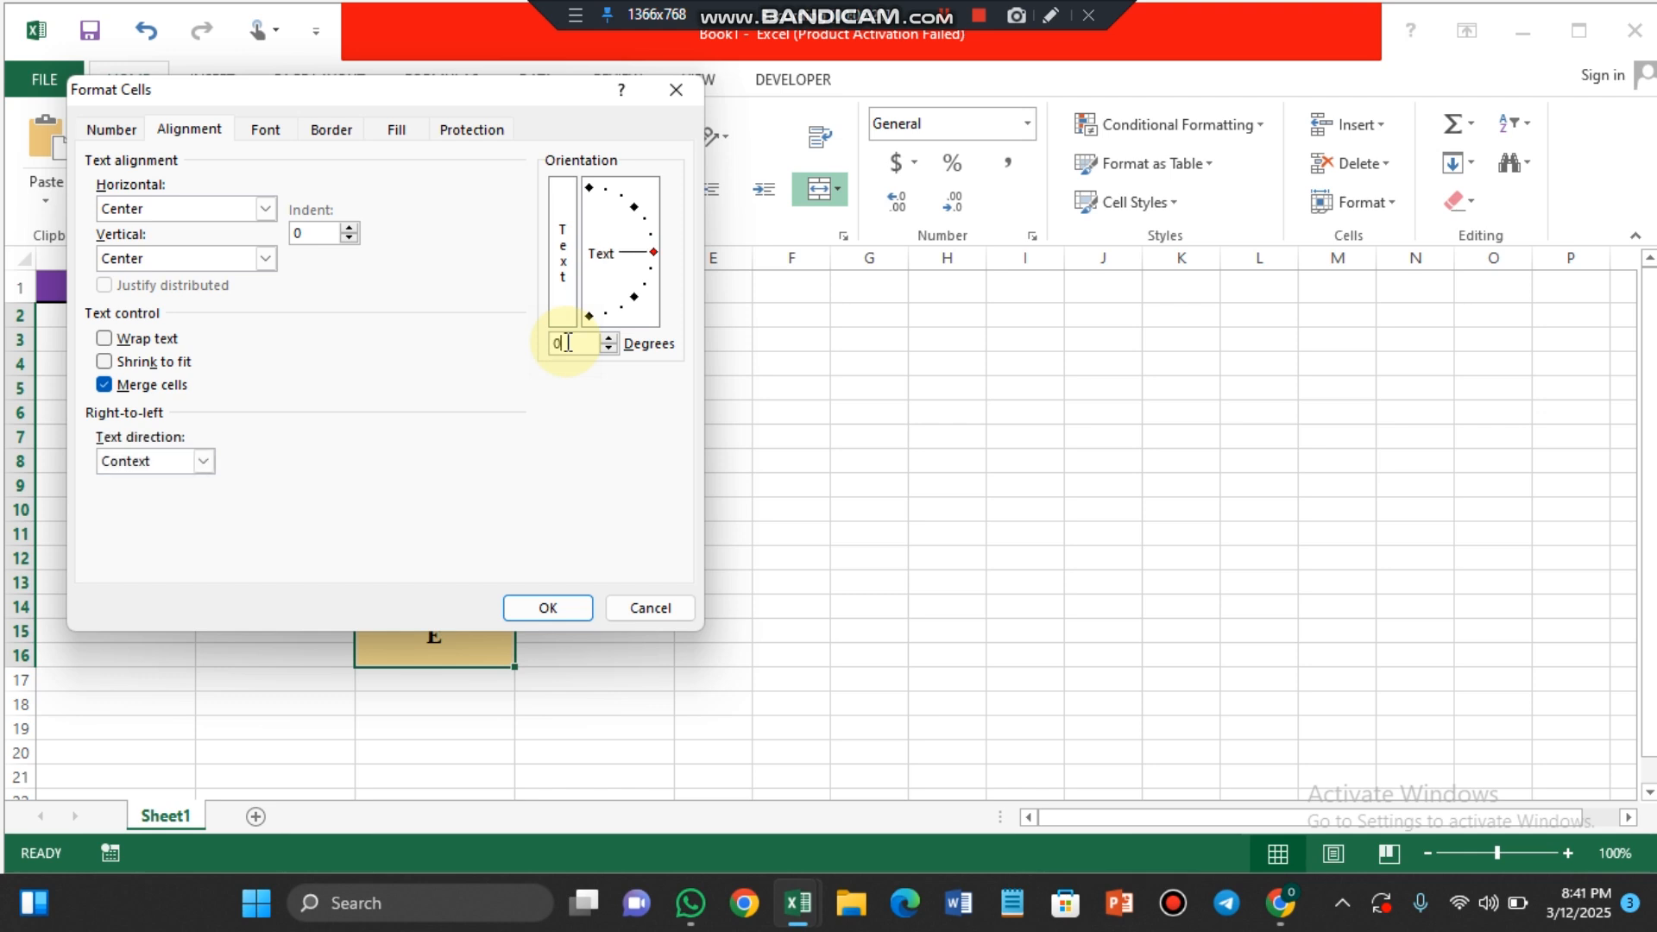
{"action": "key", "text": "Return"}
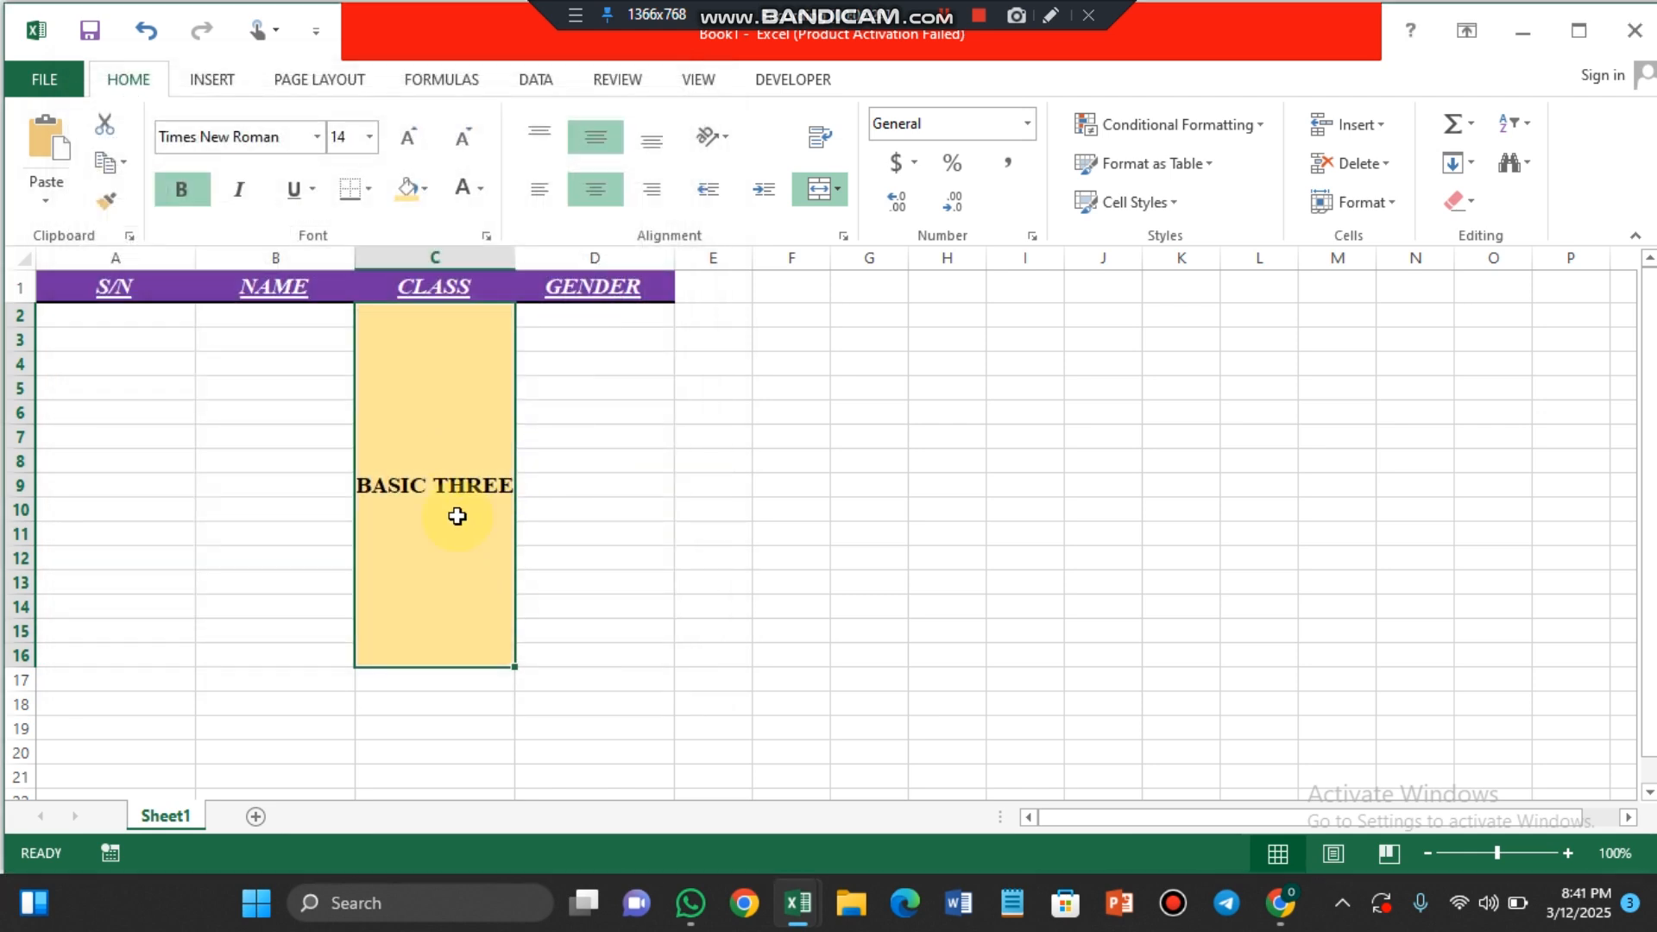
Step: Rotate the BASIC THREE text up again and enlarge its font size to 26
{"action": "left_click", "coordinate": [721, 138]}
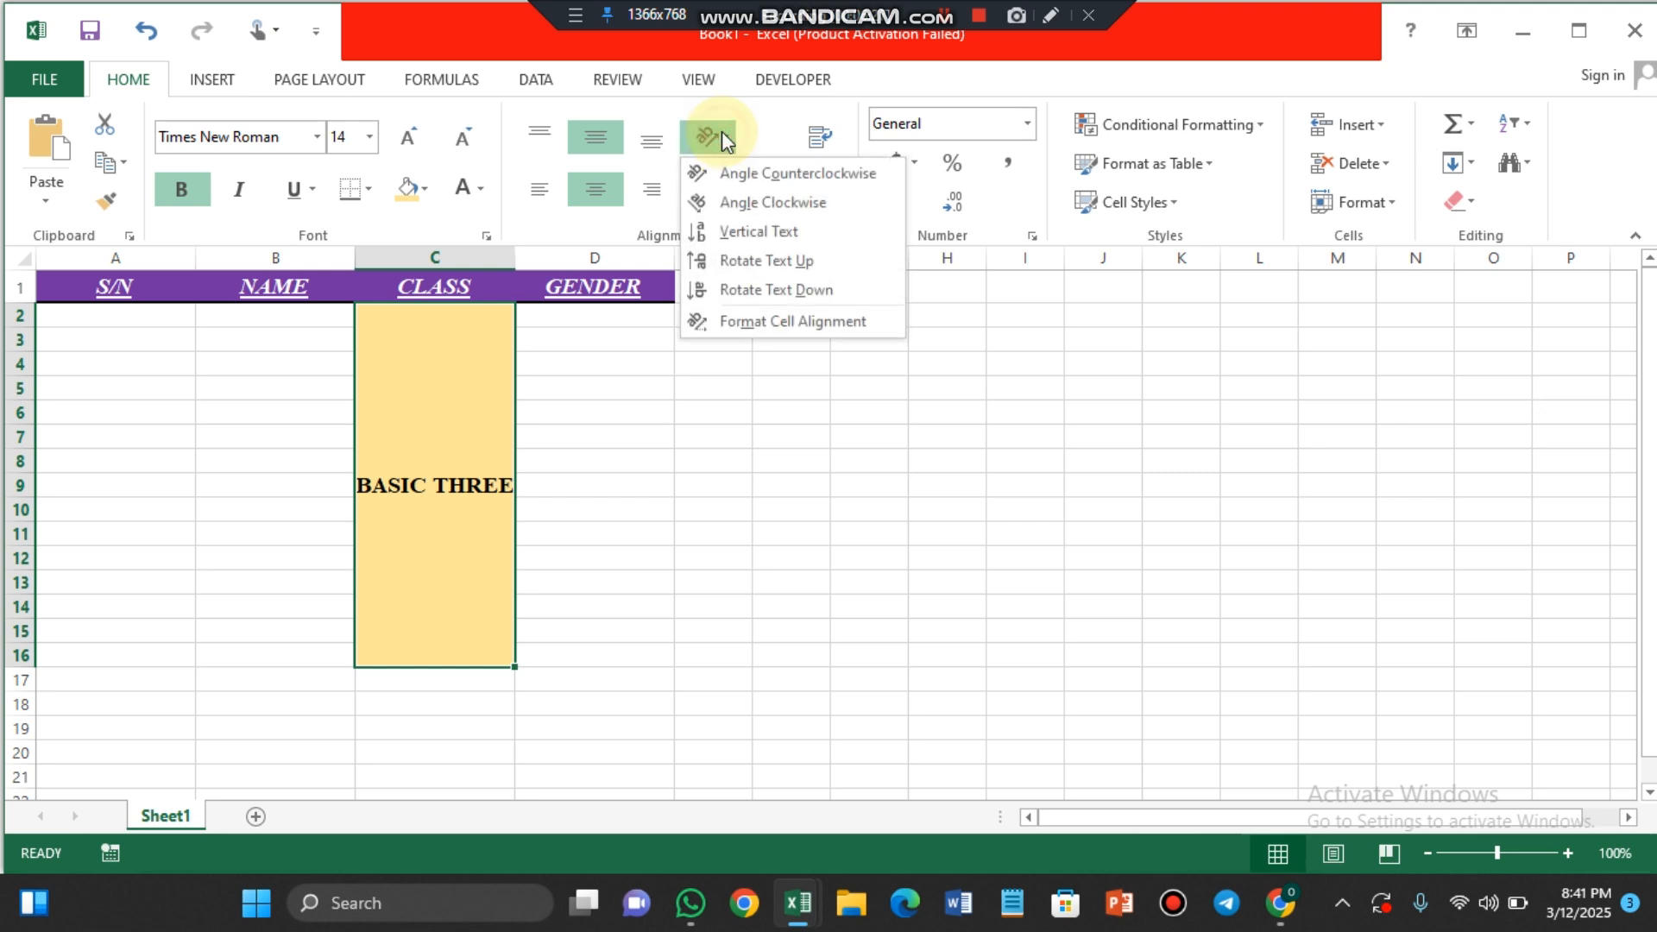
{"action": "left_click", "coordinate": [743, 262]}
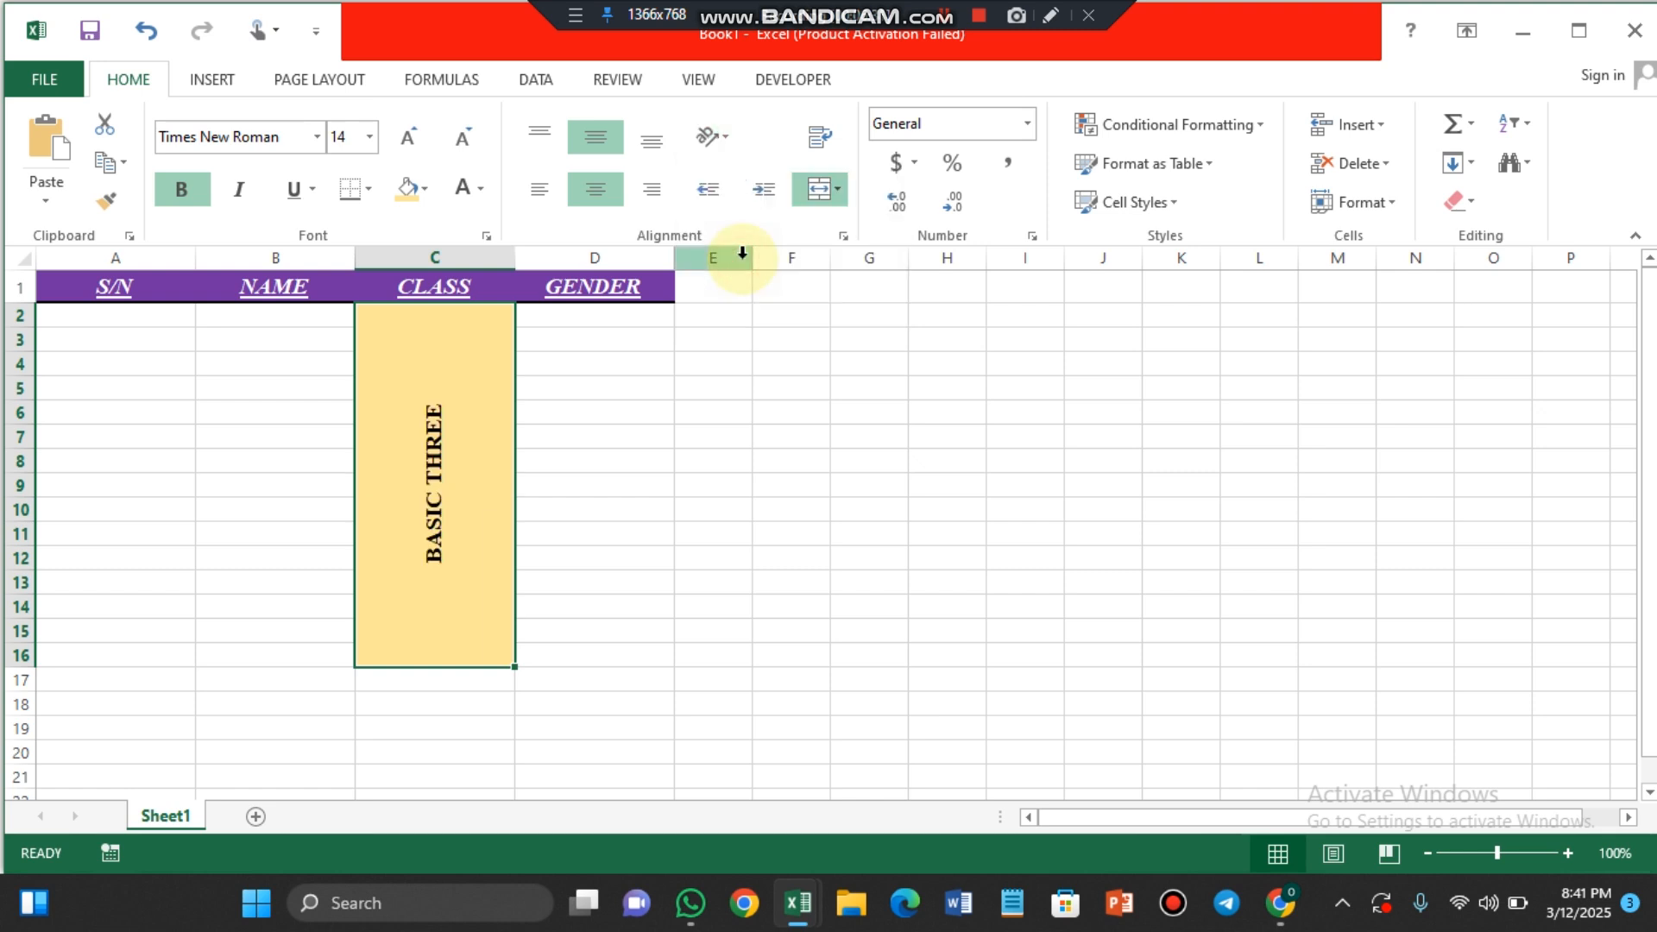
{"action": "left_click", "coordinate": [416, 137]}
{"action": "left_click", "coordinate": [418, 138]}
{"action": "left_click", "coordinate": [418, 138]}
{"action": "left_click", "coordinate": [418, 138]}
{"action": "left_click", "coordinate": [418, 138]}
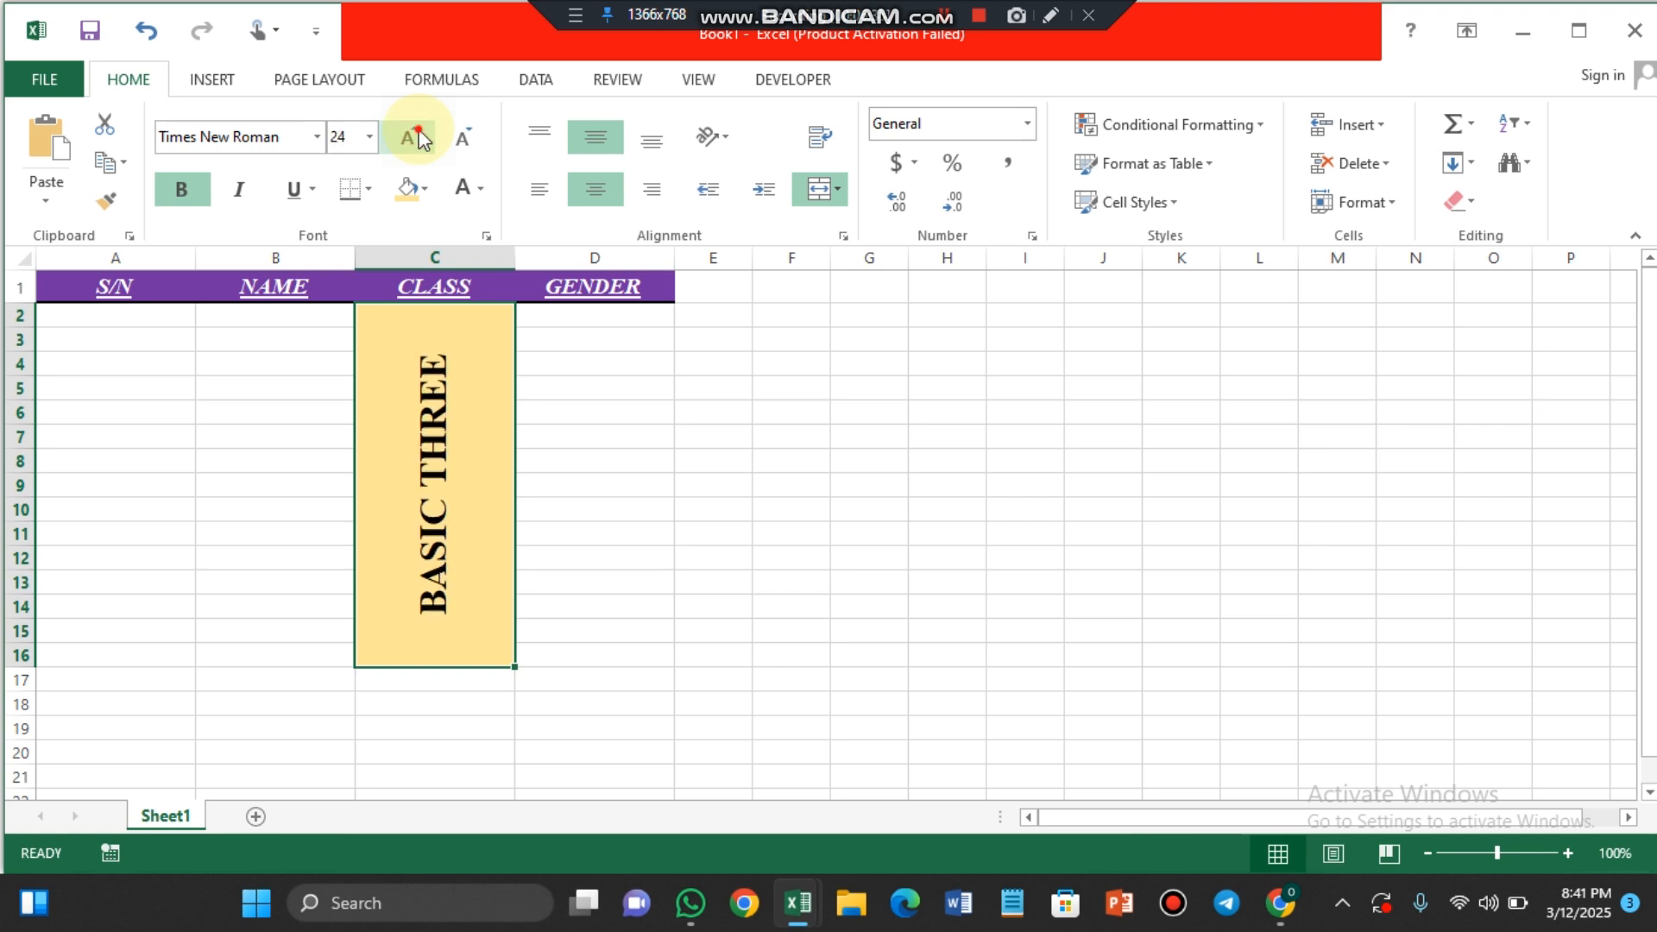
{"action": "left_click", "coordinate": [417, 139]}
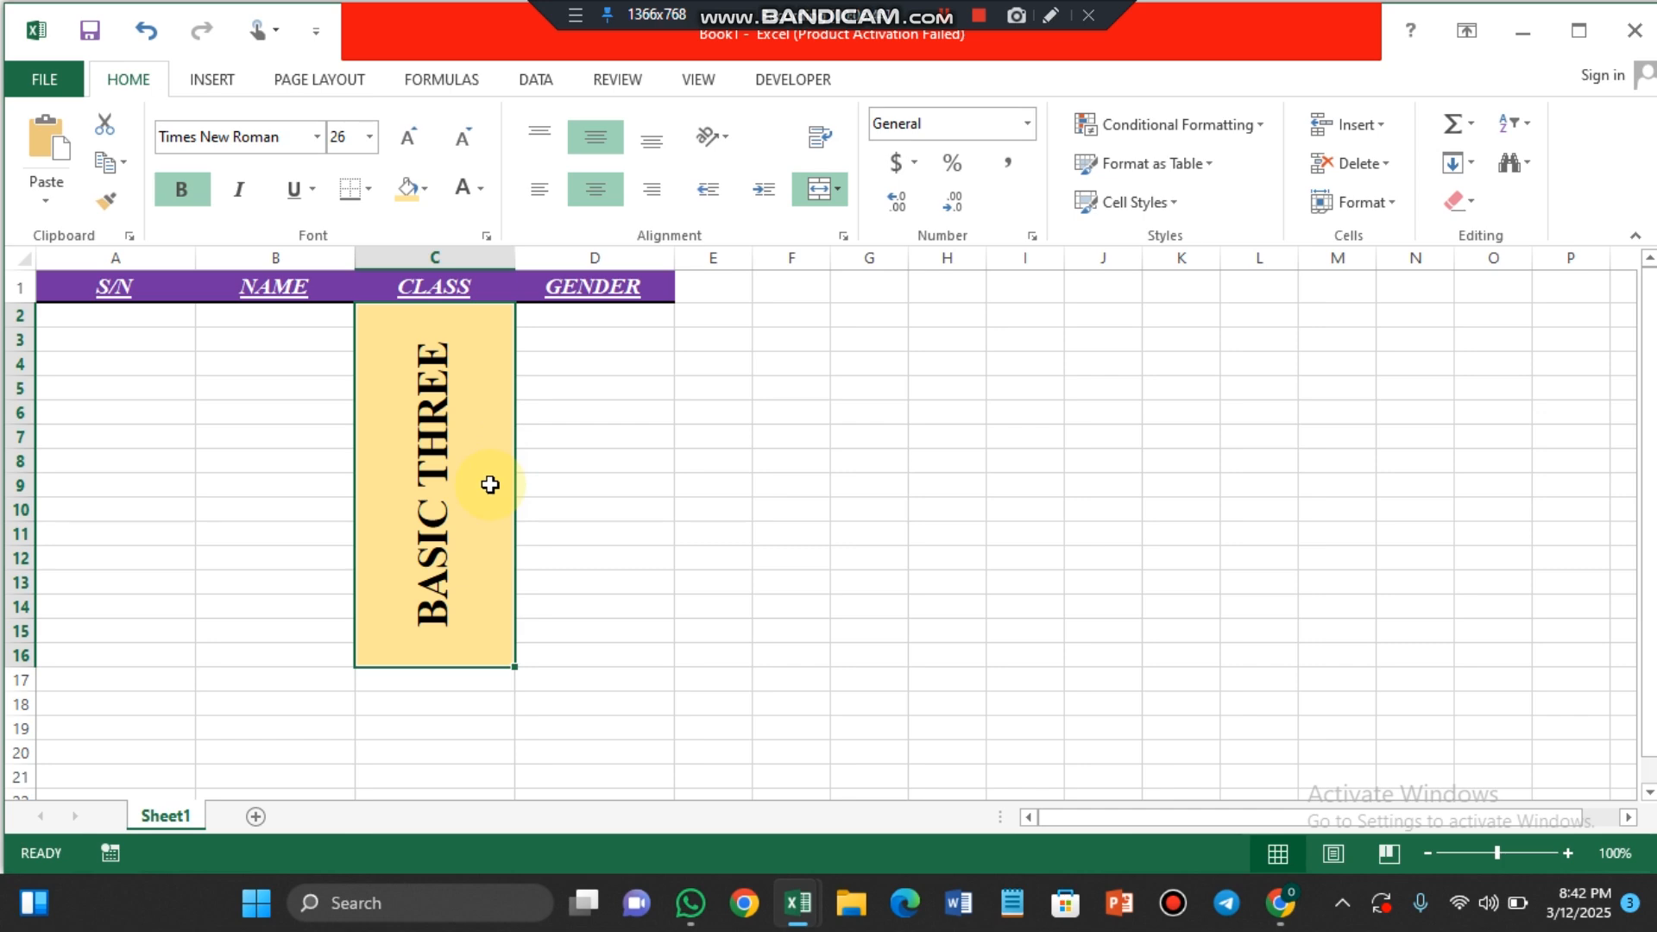
Step: Apply All Borders to the range A2:D50 below the header row
{"action": "left_click", "coordinate": [136, 295]}
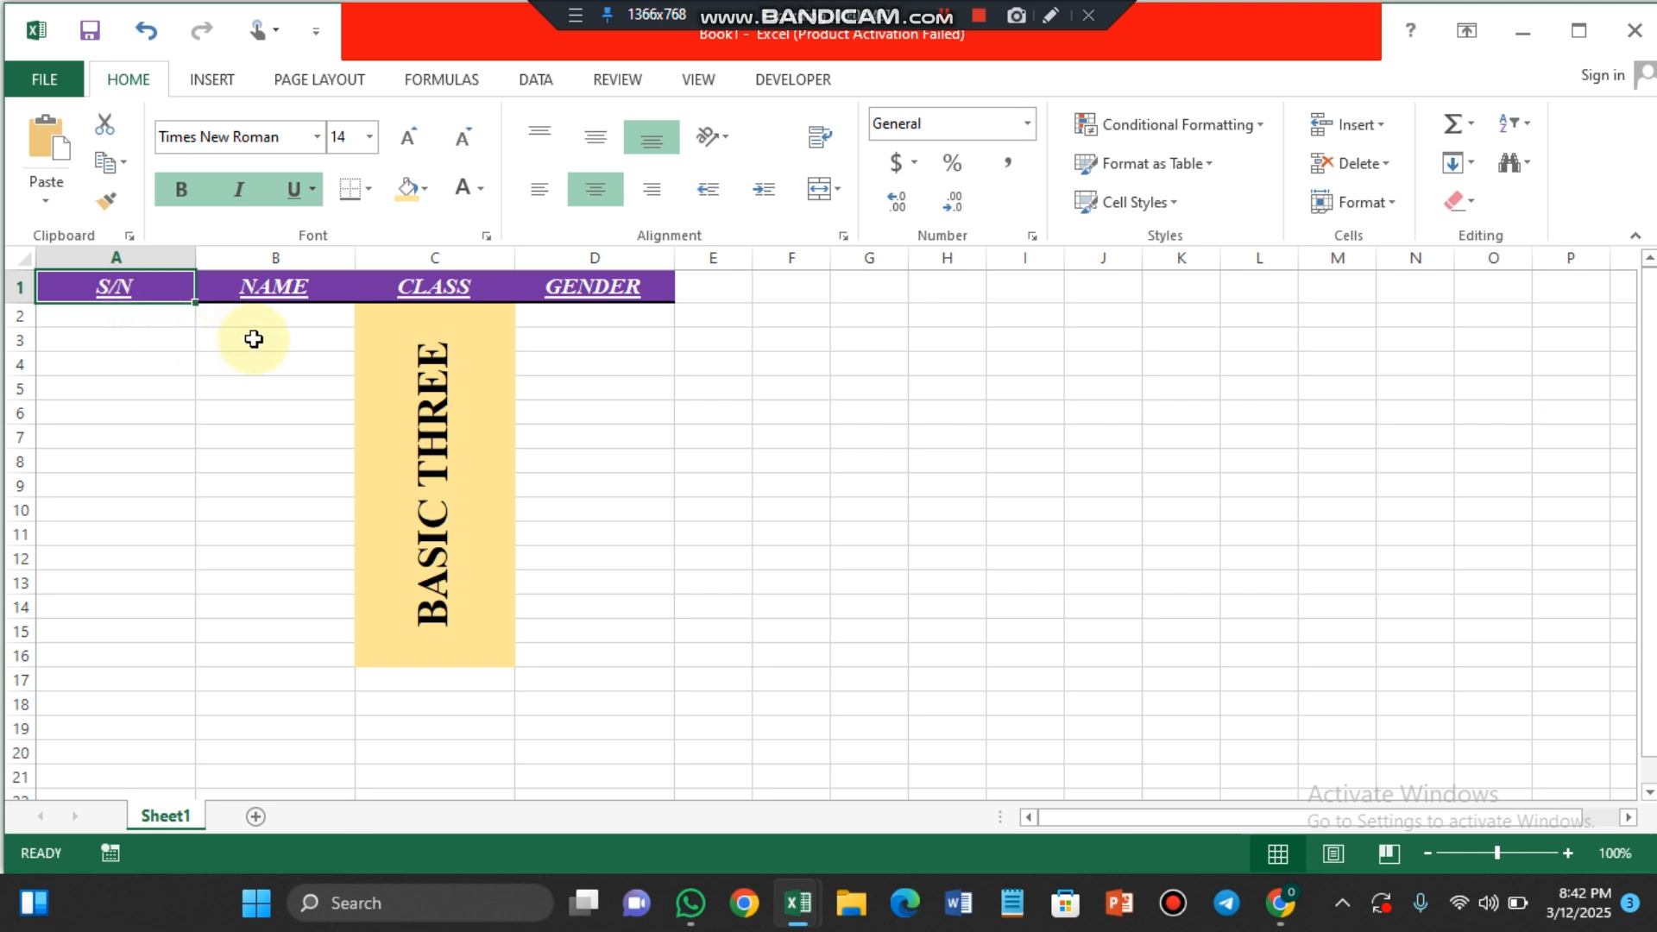
{"action": "left_click", "coordinate": [121, 319]}
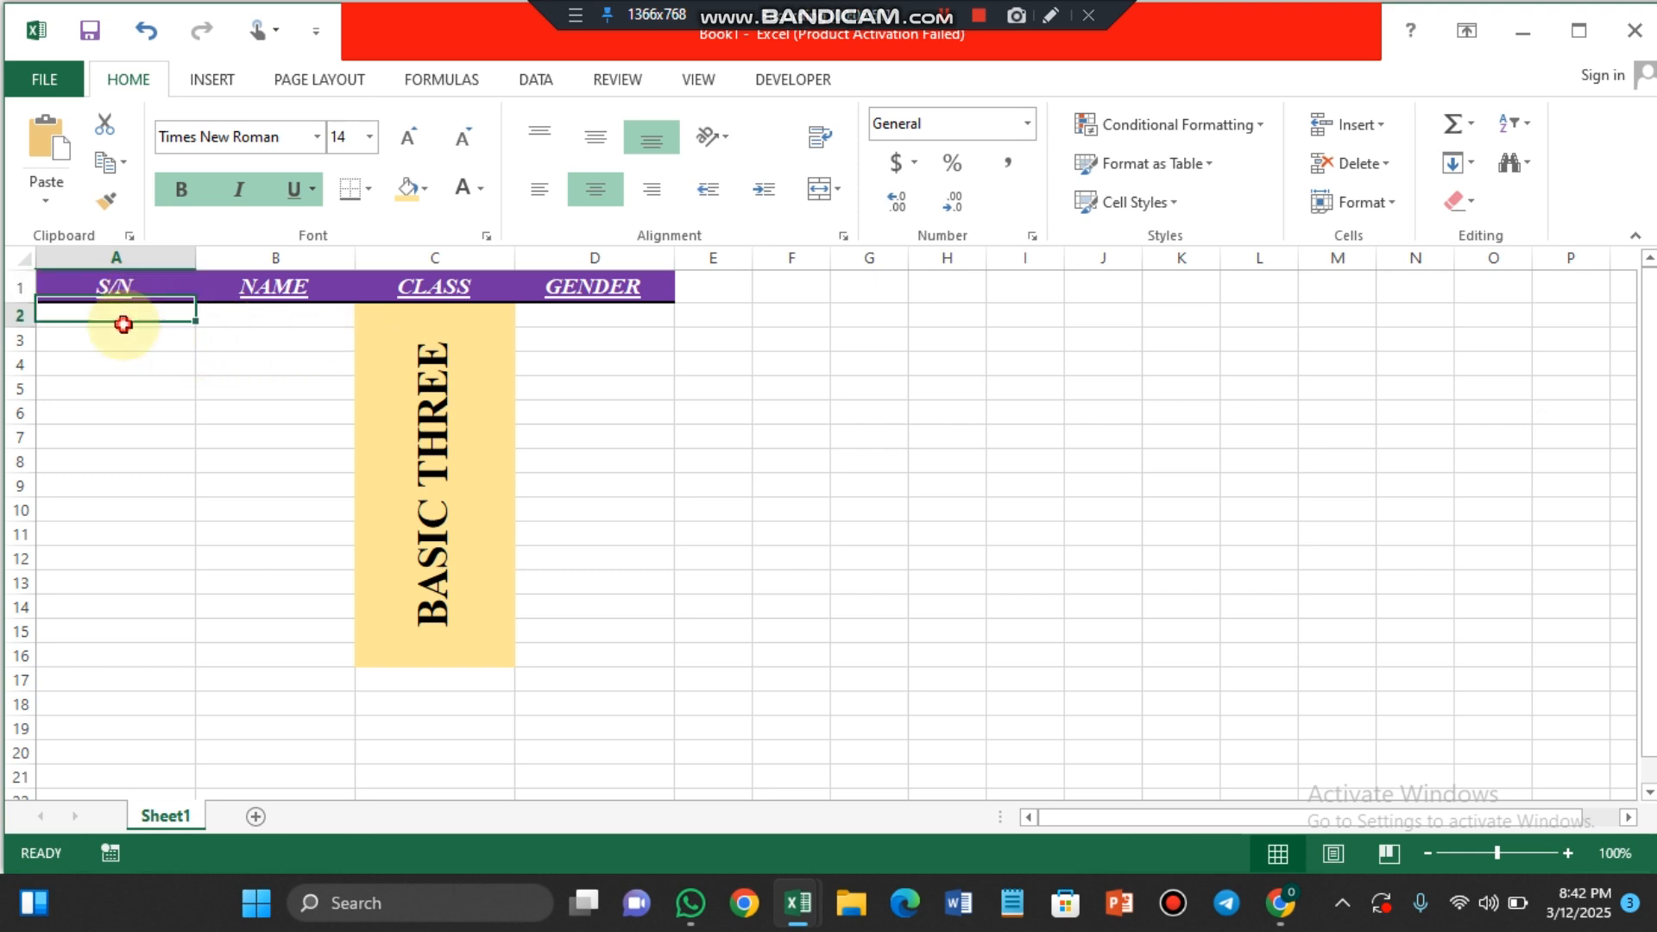
{"action": "left_click_drag", "start_coordinate": [86, 316], "coordinate": [587, 827]}
{"action": "left_click_drag", "start_coordinate": [588, 834], "coordinate": [597, 605]}
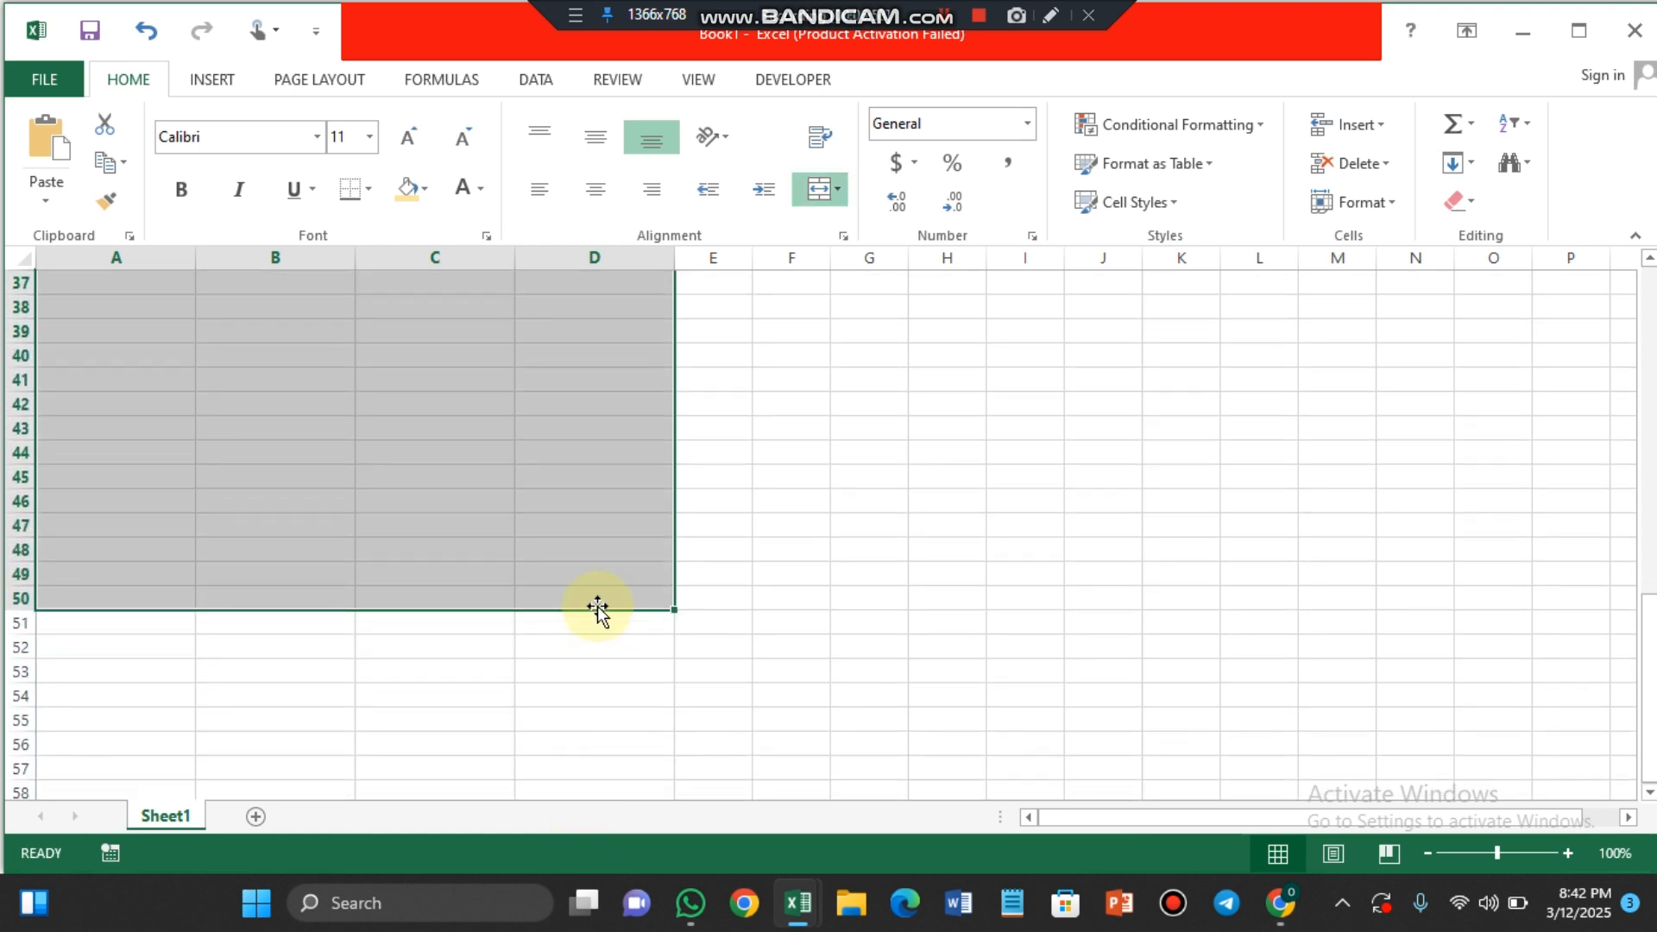
{"action": "left_click", "coordinate": [368, 189]}
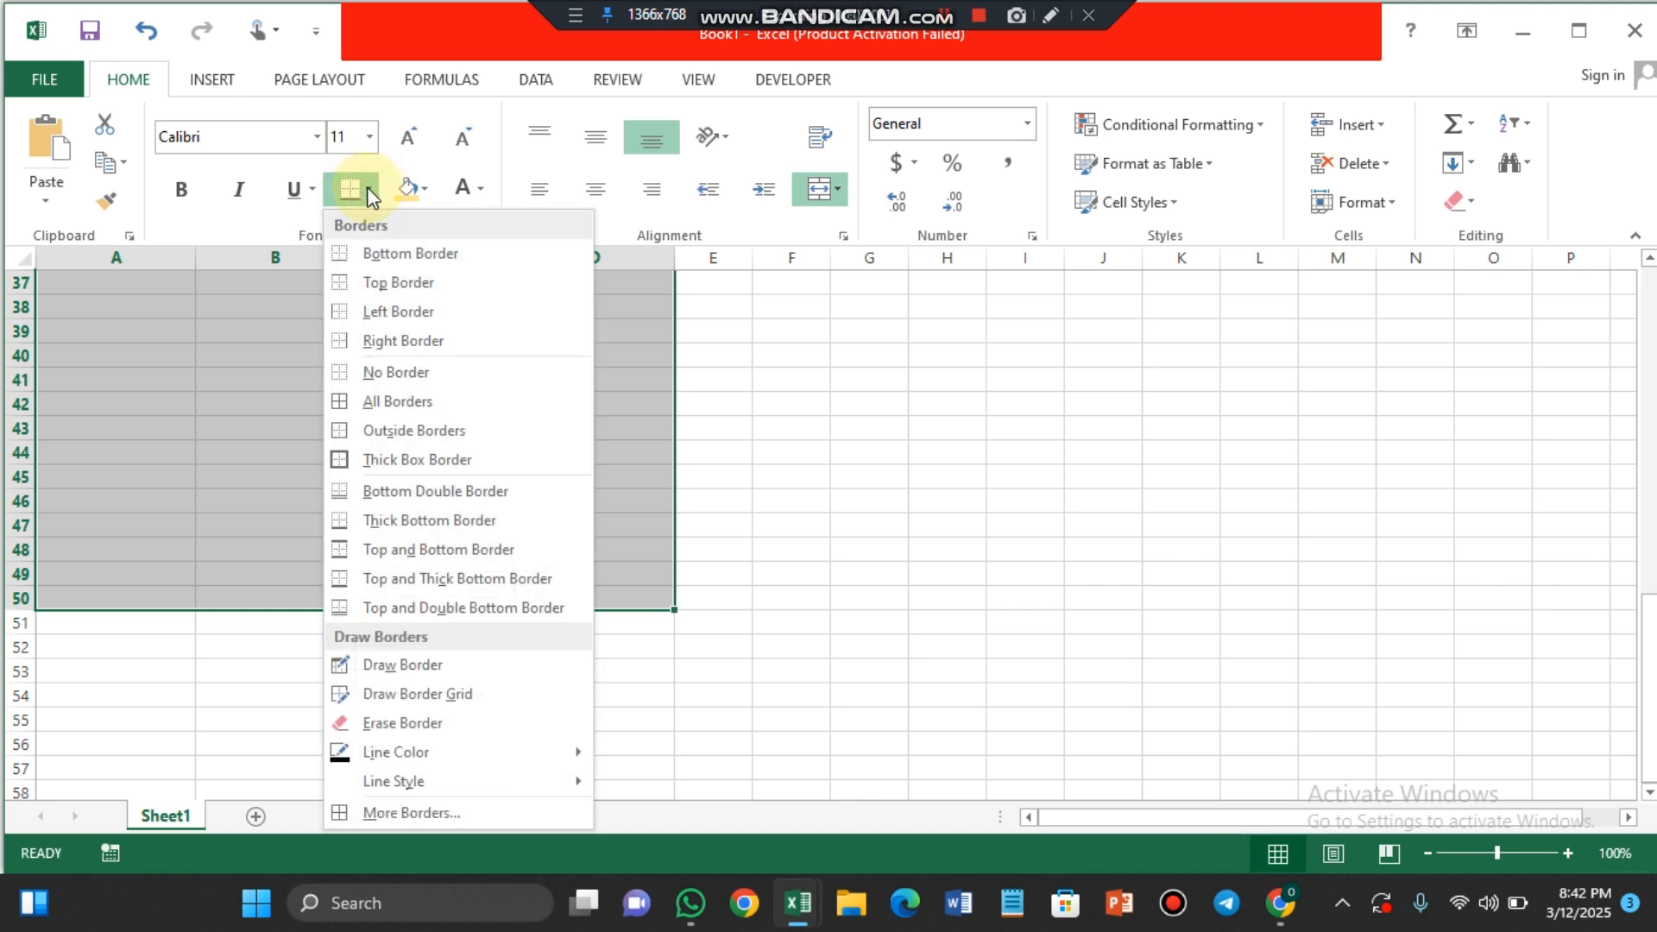
{"action": "left_click", "coordinate": [399, 411]}
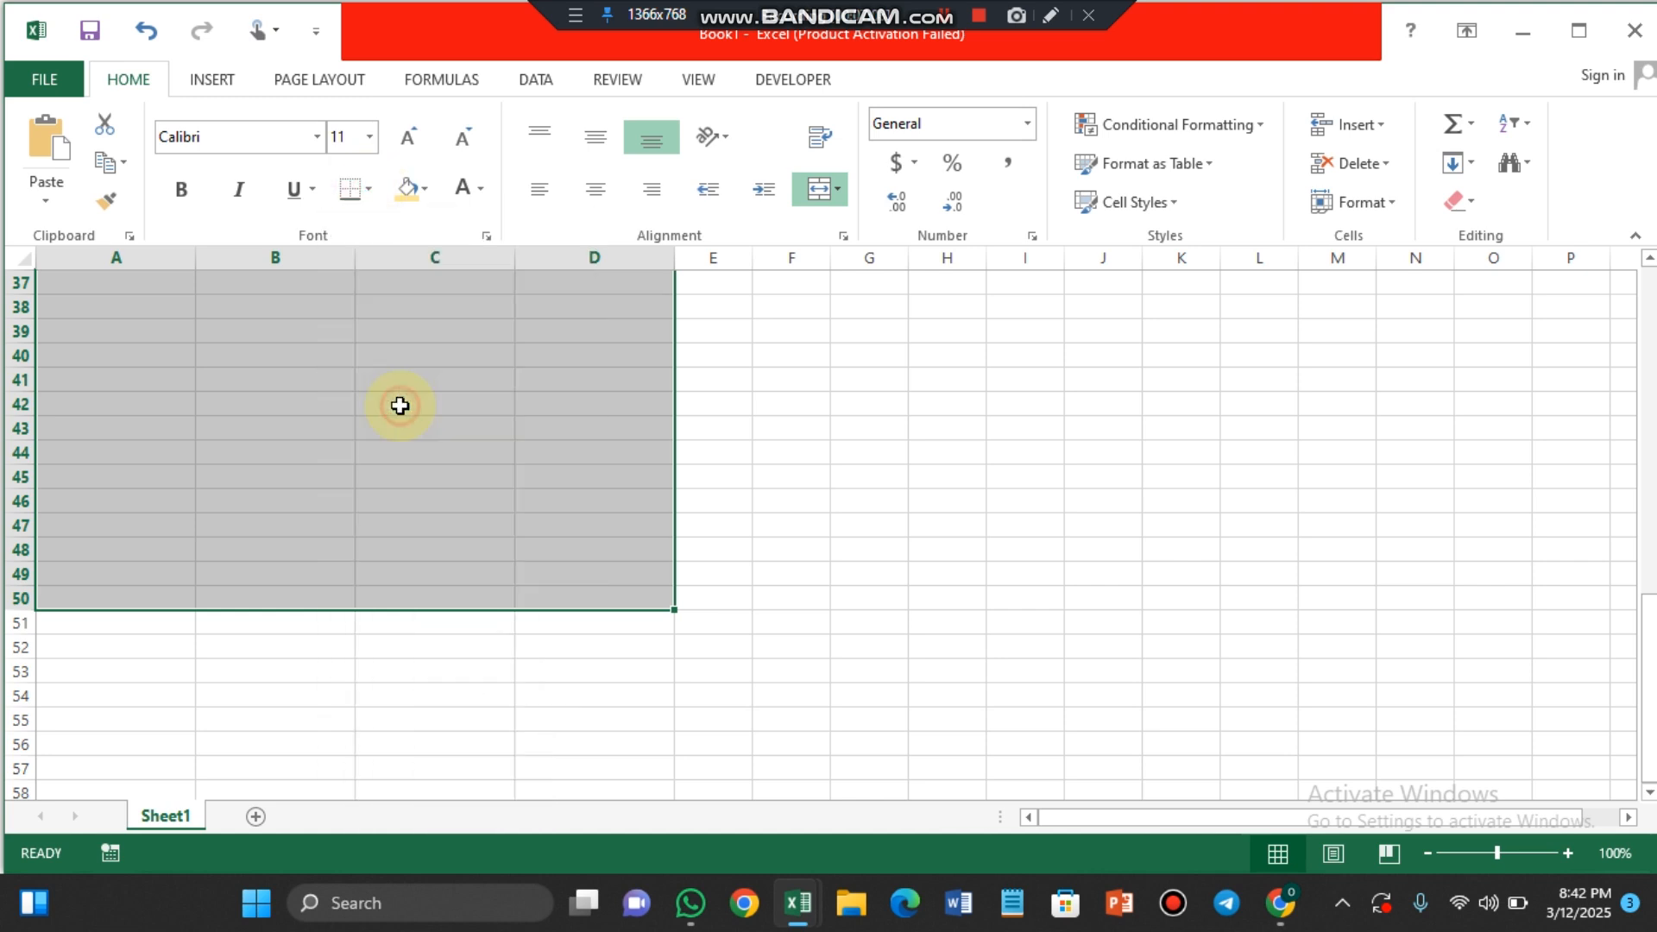
{"action": "scroll", "coordinate": [396, 405], "scroll_direction": "up", "scroll_amount": 12}
{"action": "left_click", "coordinate": [187, 494]}
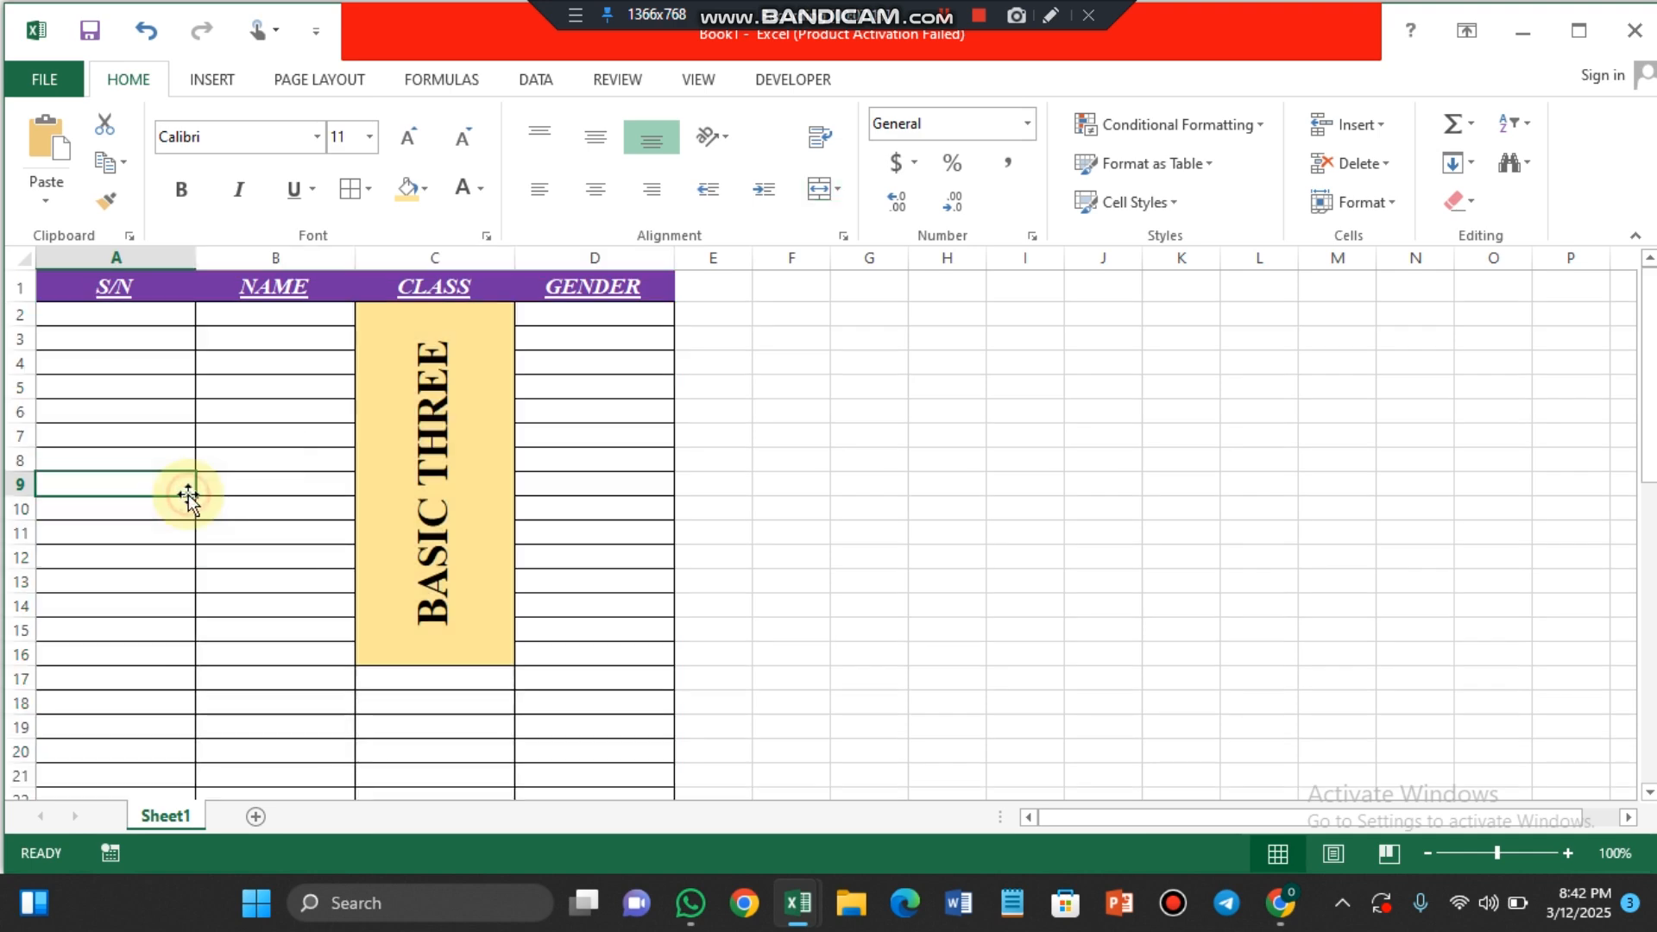
Step: Extend the merged BASIC THREE cell down to row 50 by unmerging and then merging and centering C2:C50
{"action": "left_click", "coordinate": [430, 509]}
{"action": "left_click_drag", "start_coordinate": [439, 498], "coordinate": [433, 747]}
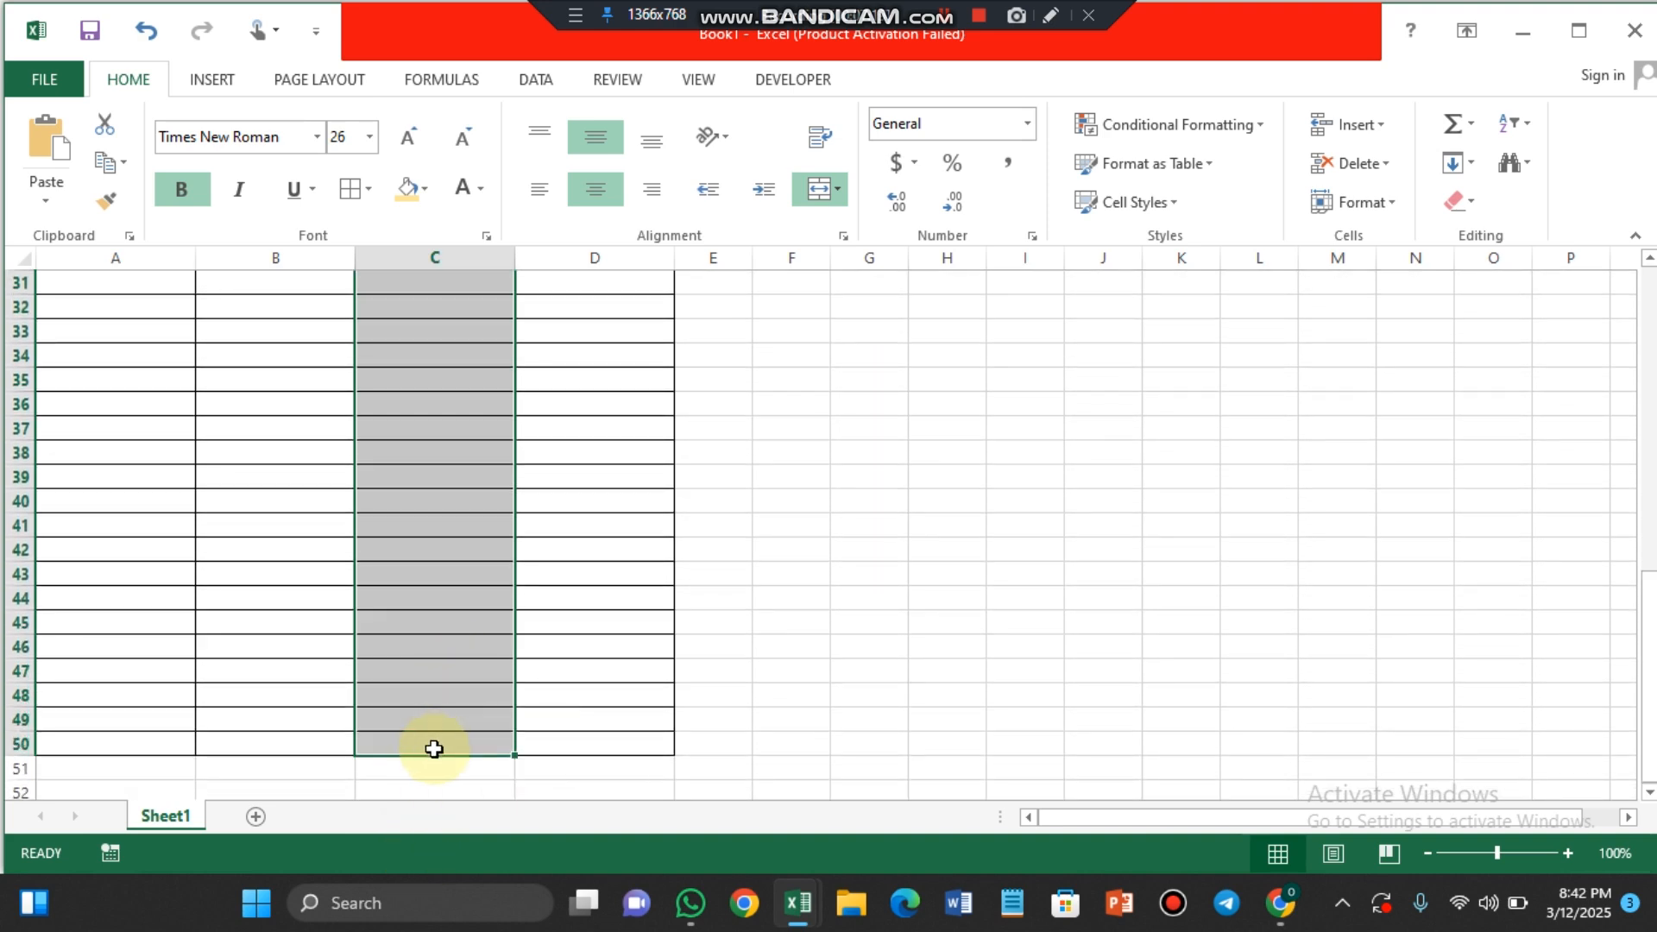
{"action": "left_click", "coordinate": [838, 193]}
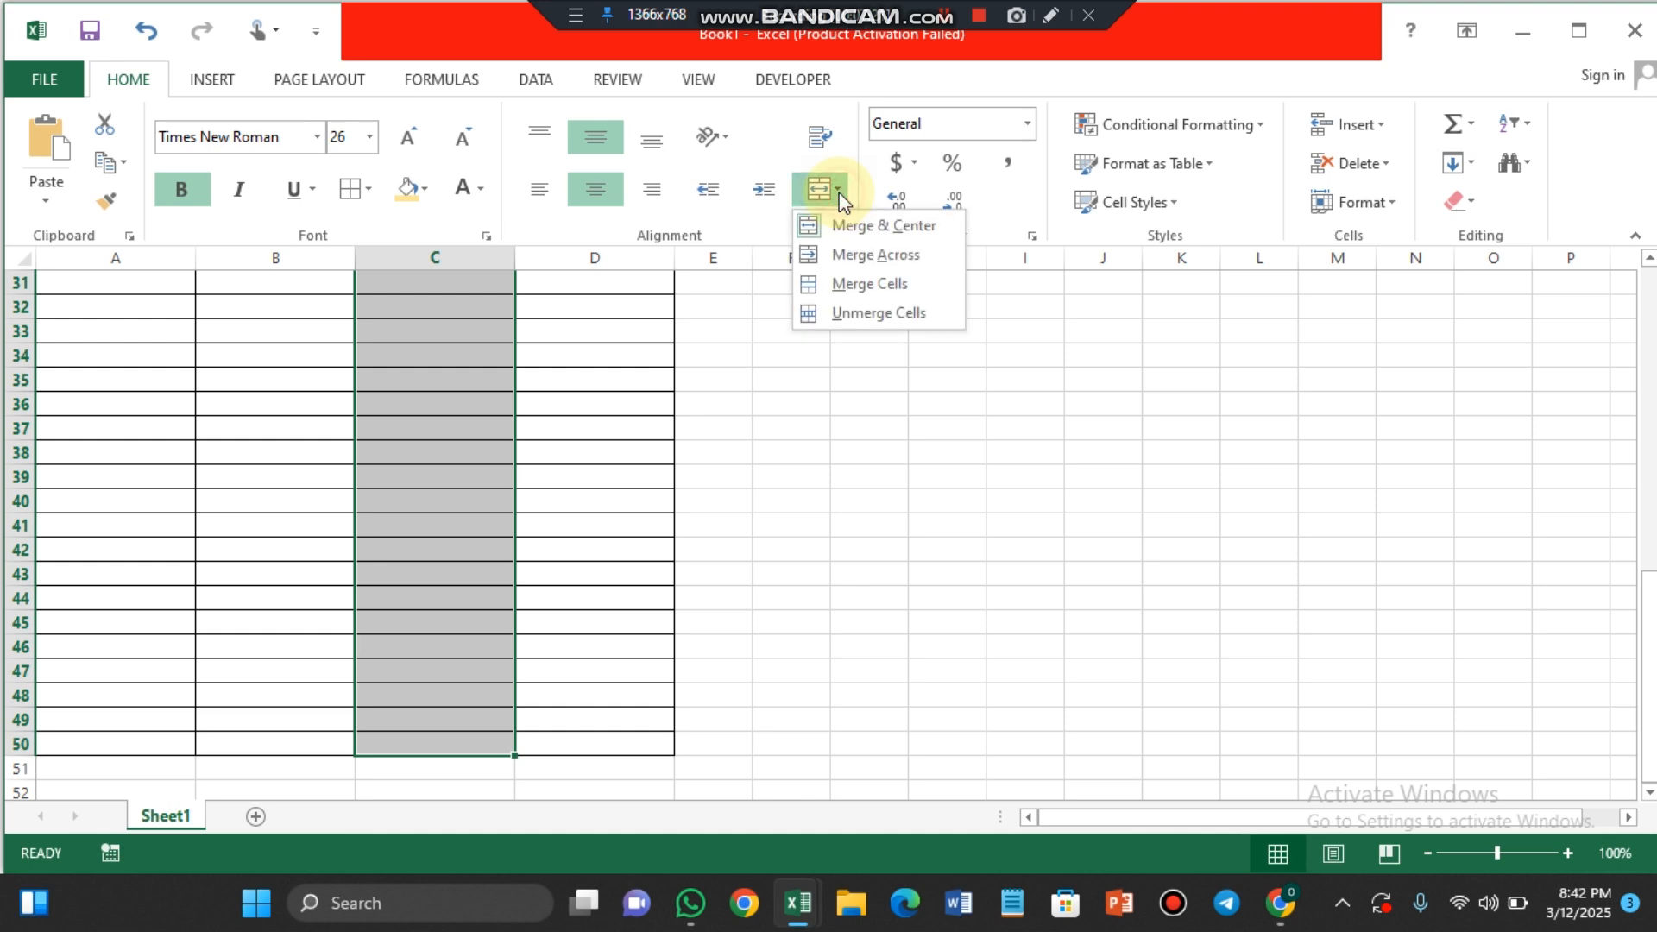
{"action": "left_click", "coordinate": [848, 222]}
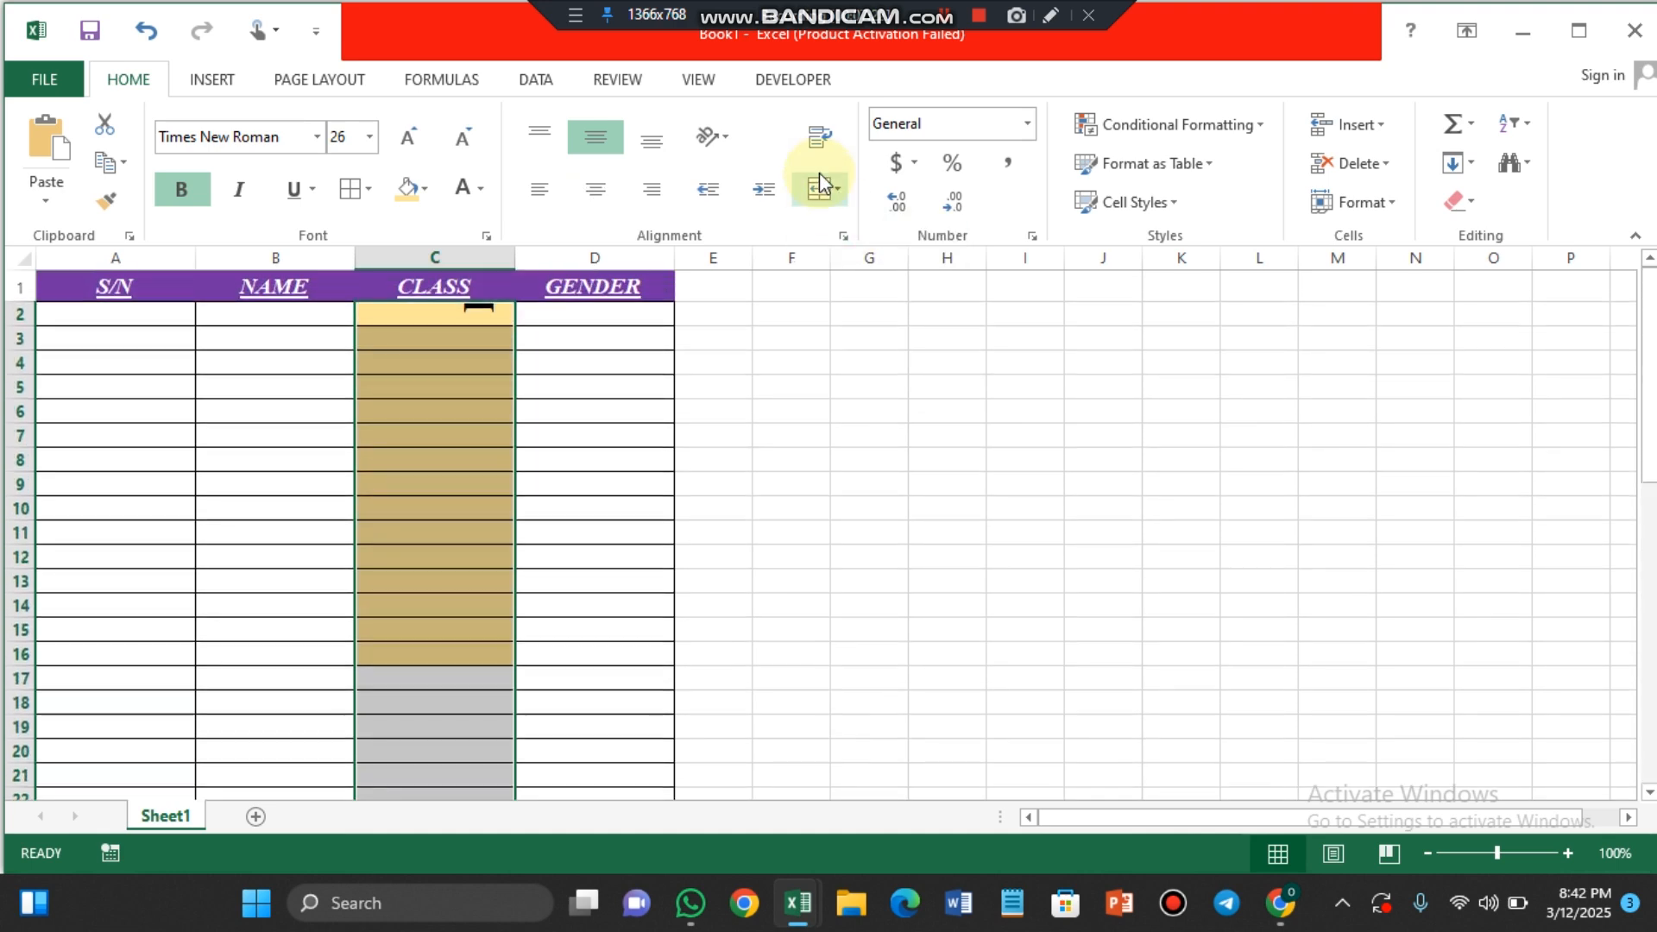
{"action": "left_click", "coordinate": [837, 189]}
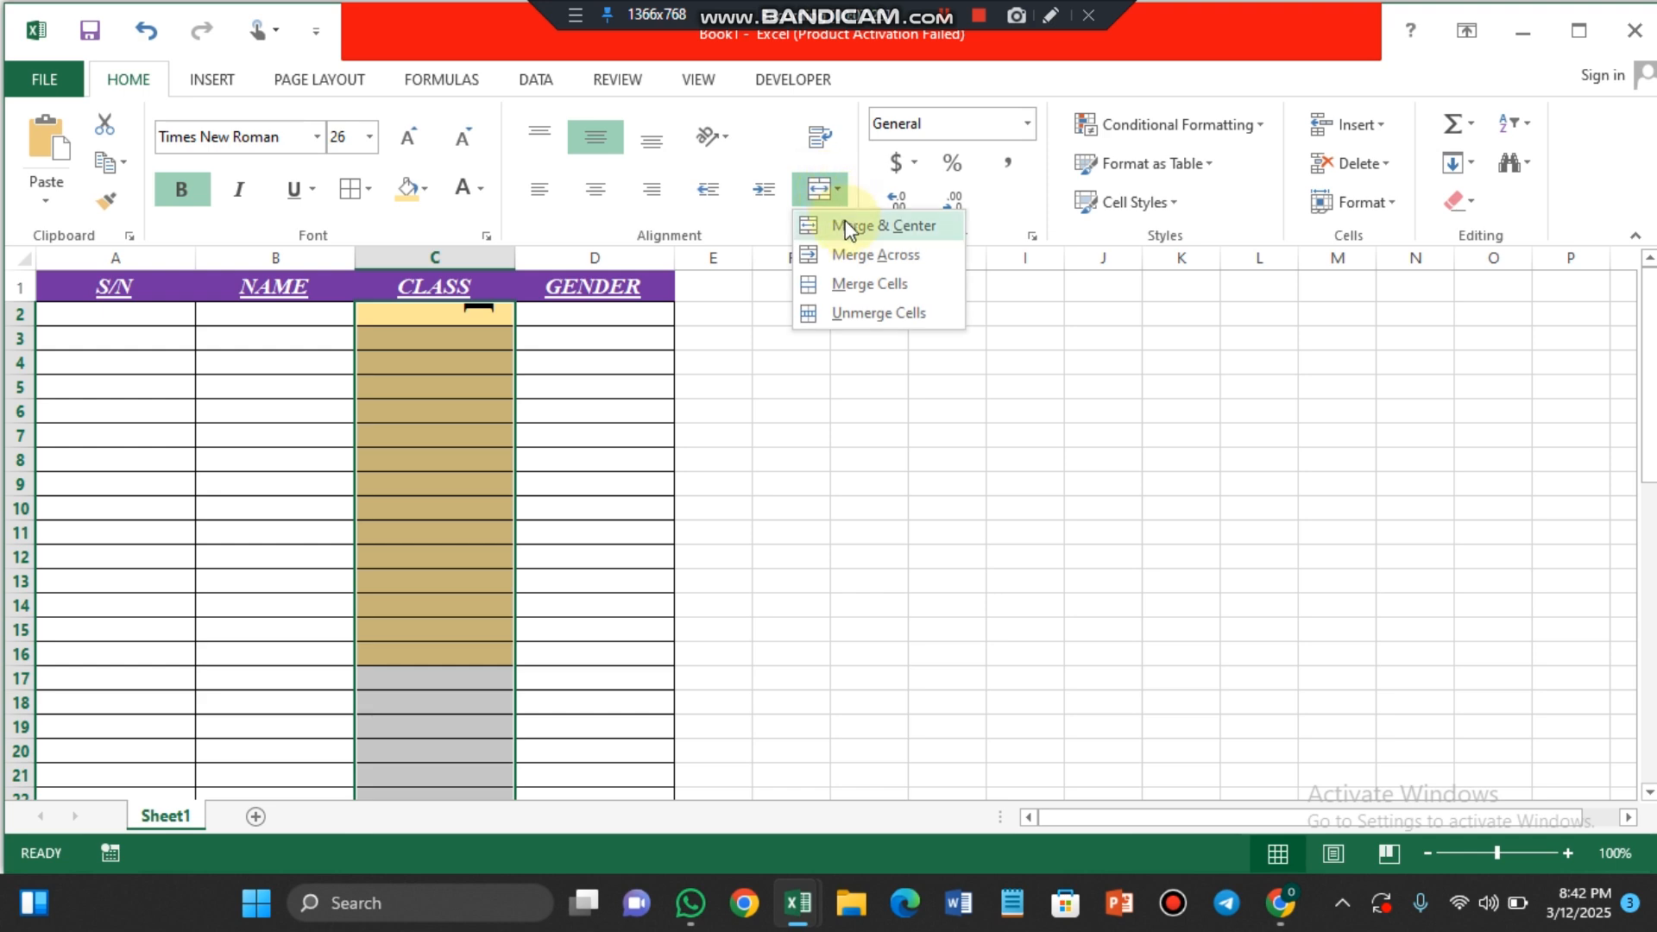
{"action": "left_click", "coordinate": [844, 225]}
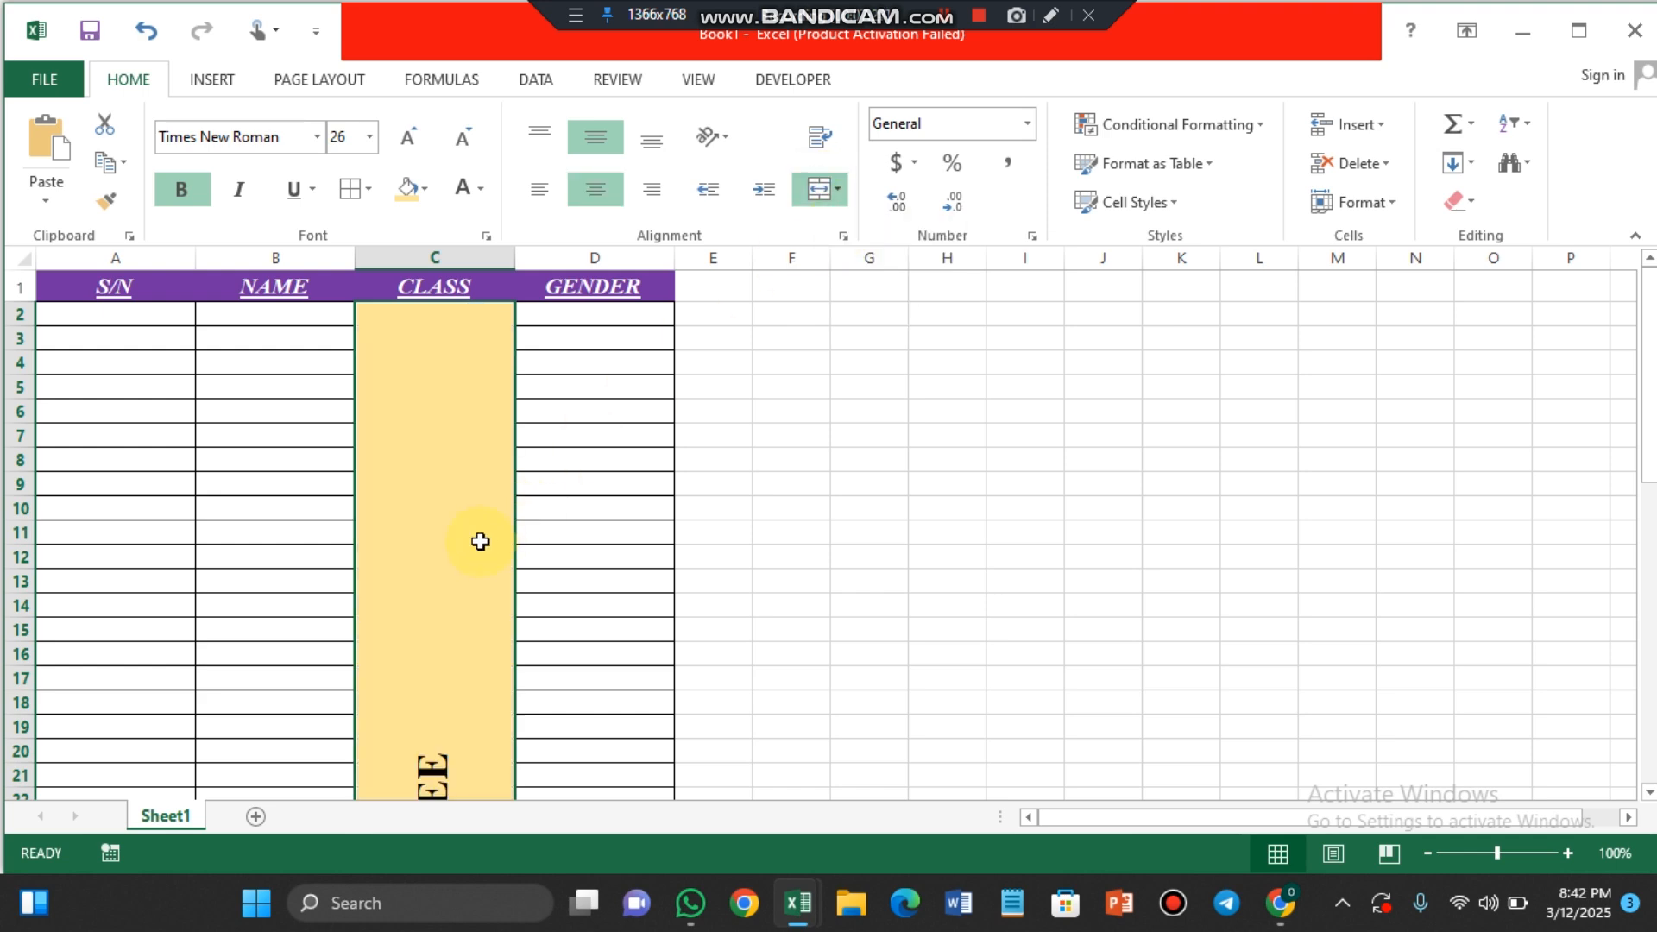
Step: Enlarge the BASIC THREE text in the merged CLASS cell to font size 72
{"action": "scroll", "coordinate": [481, 541], "scroll_direction": "down", "scroll_amount": 6}
{"action": "scroll", "coordinate": [481, 541], "scroll_direction": "up", "scroll_amount": 1}
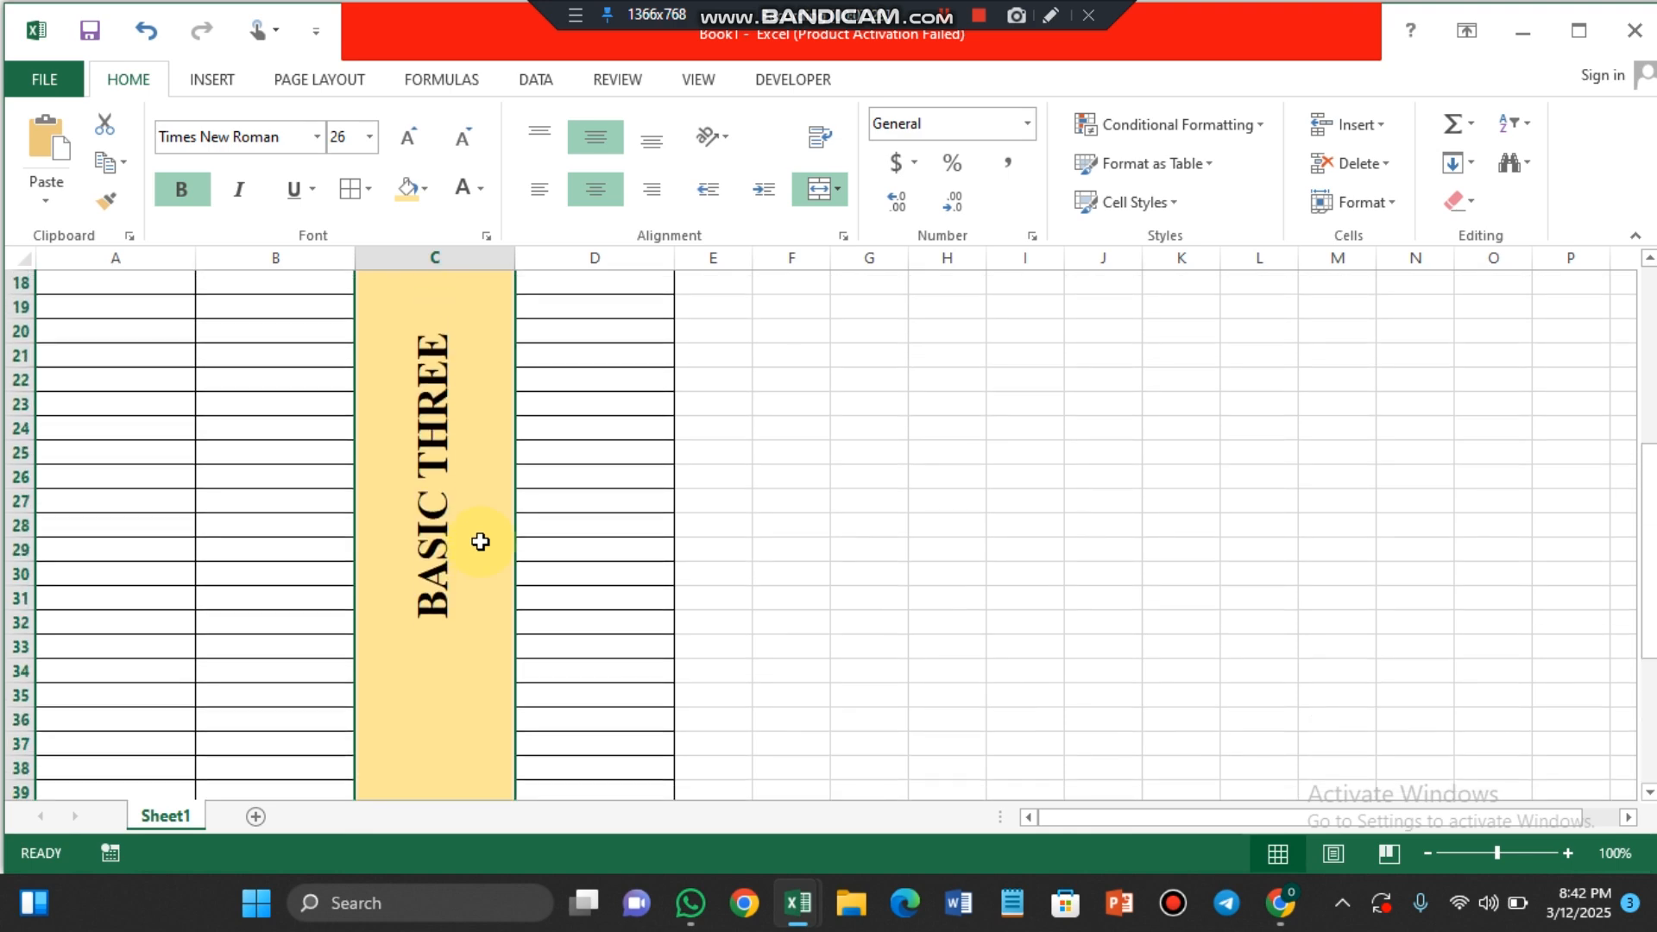
{"action": "left_click", "coordinate": [414, 138]}
{"action": "left_click", "coordinate": [414, 138]}
{"action": "left_click", "coordinate": [414, 138]}
{"action": "left_click", "coordinate": [414, 139]}
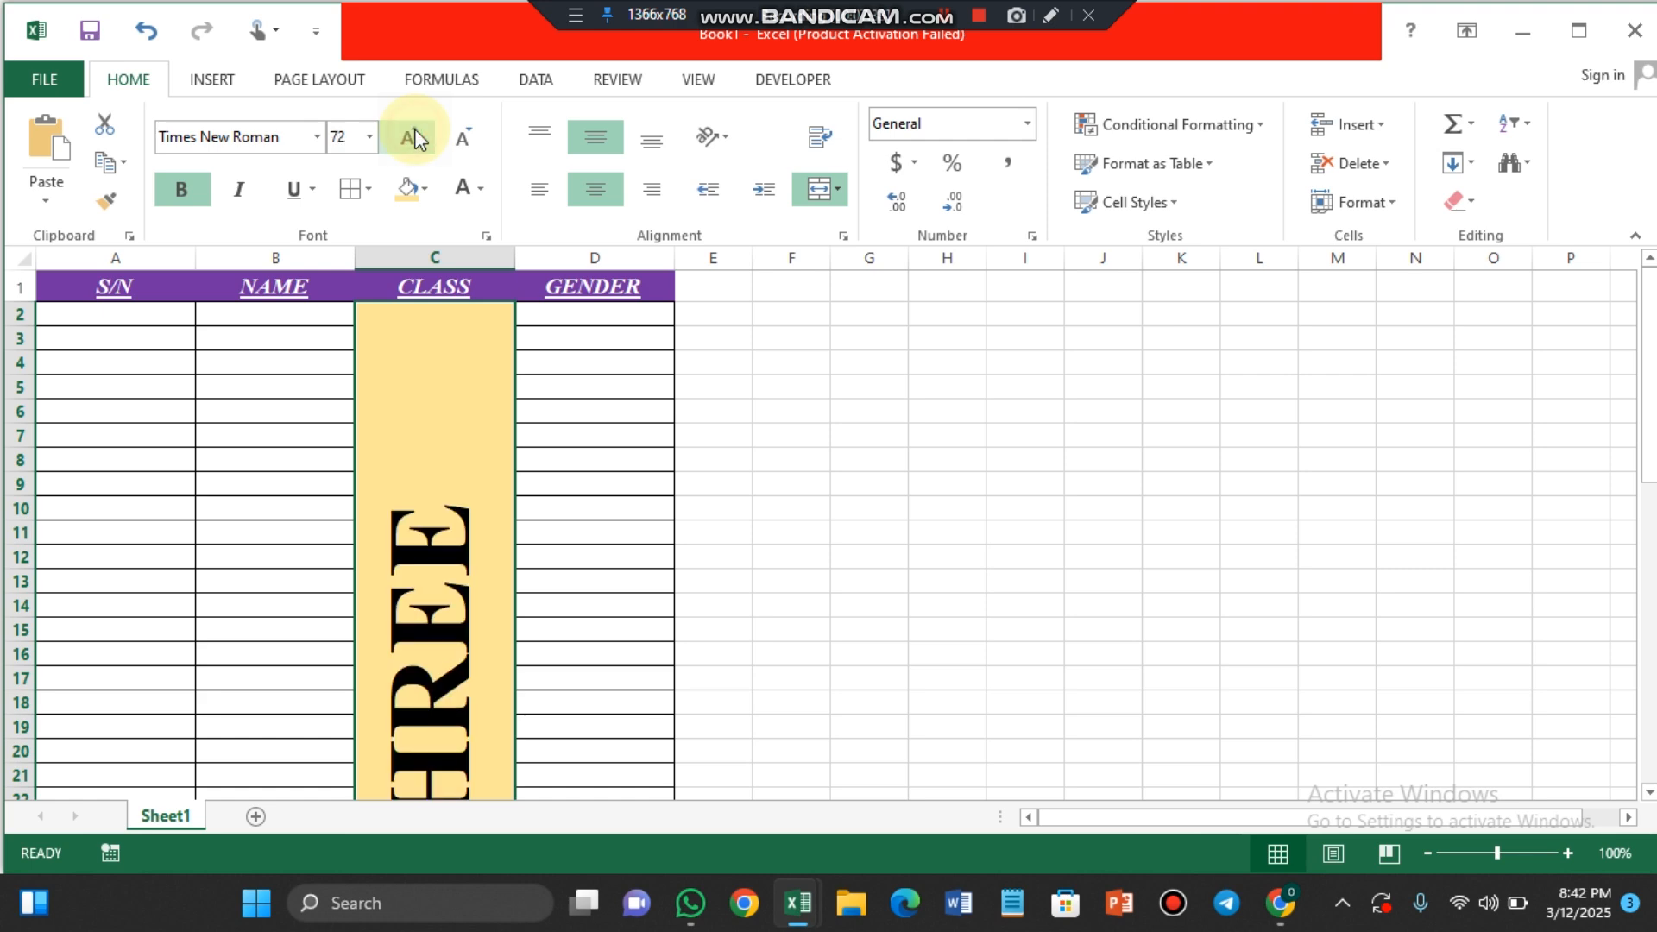
{"action": "left_click", "coordinate": [681, 511]}
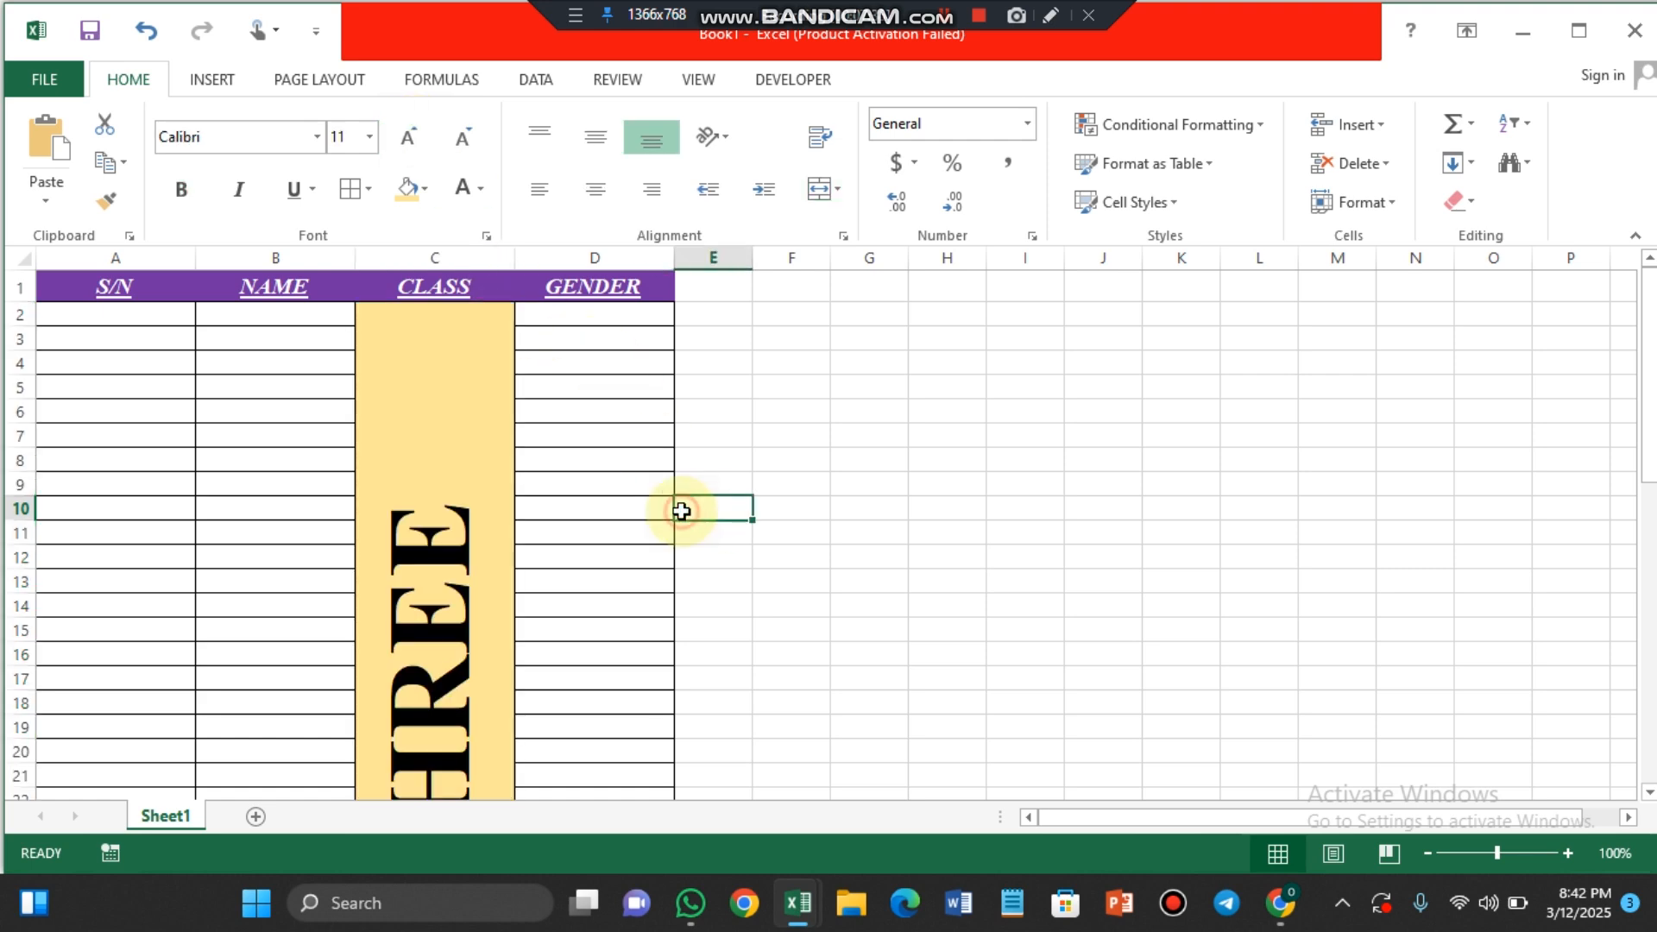
{"action": "scroll", "coordinate": [681, 511], "scroll_direction": "down", "scroll_amount": 3}
{"action": "scroll", "coordinate": [681, 511], "scroll_direction": "down", "scroll_amount": 7}
{"action": "scroll", "coordinate": [681, 511], "scroll_direction": "up", "scroll_amount": 6}
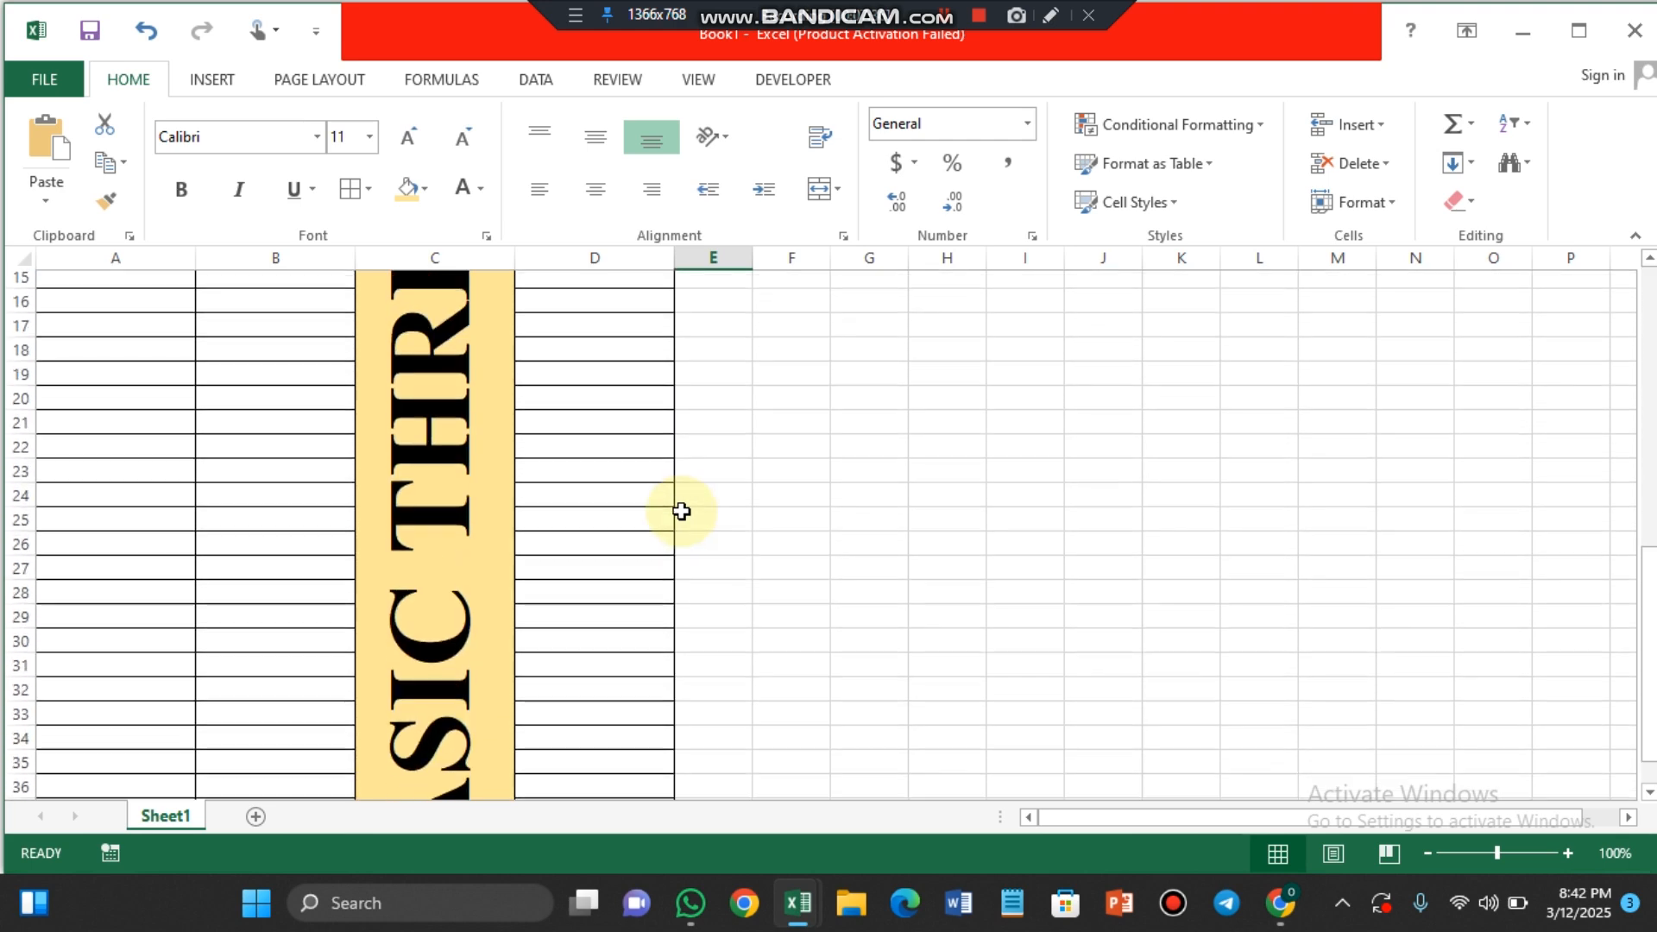
{"action": "scroll", "coordinate": [681, 510], "scroll_direction": "up", "scroll_amount": 4}
{"action": "scroll", "coordinate": [681, 510], "scroll_direction": "down", "scroll_amount": 4}
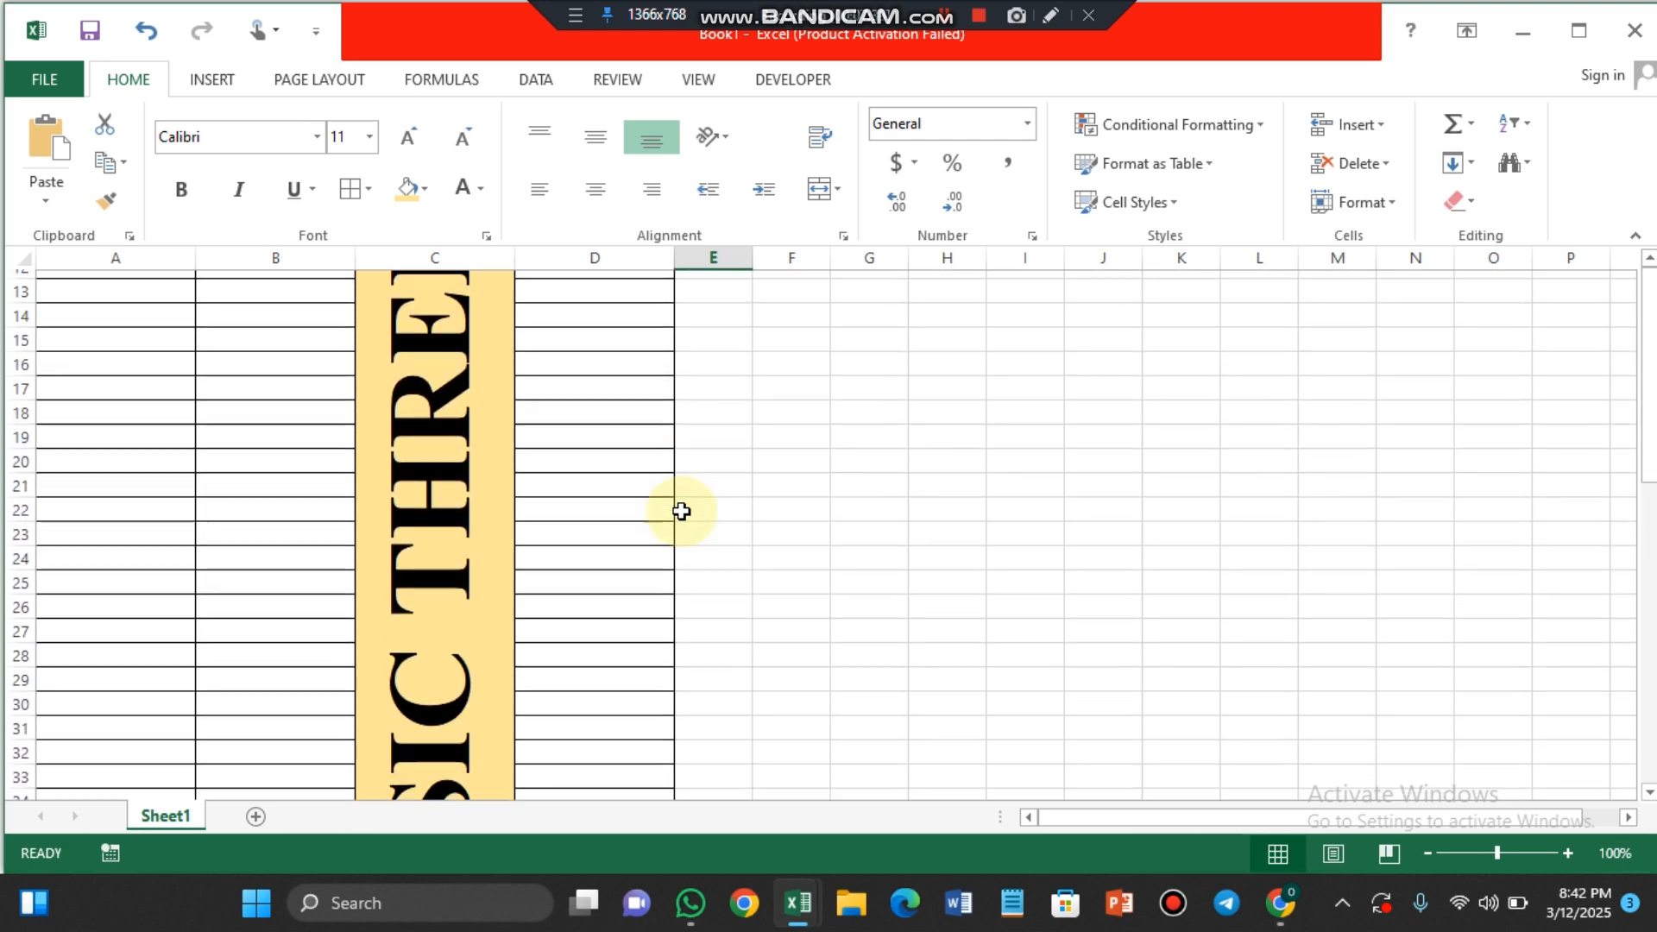
{"action": "scroll", "coordinate": [681, 510], "scroll_direction": "up", "scroll_amount": 4}
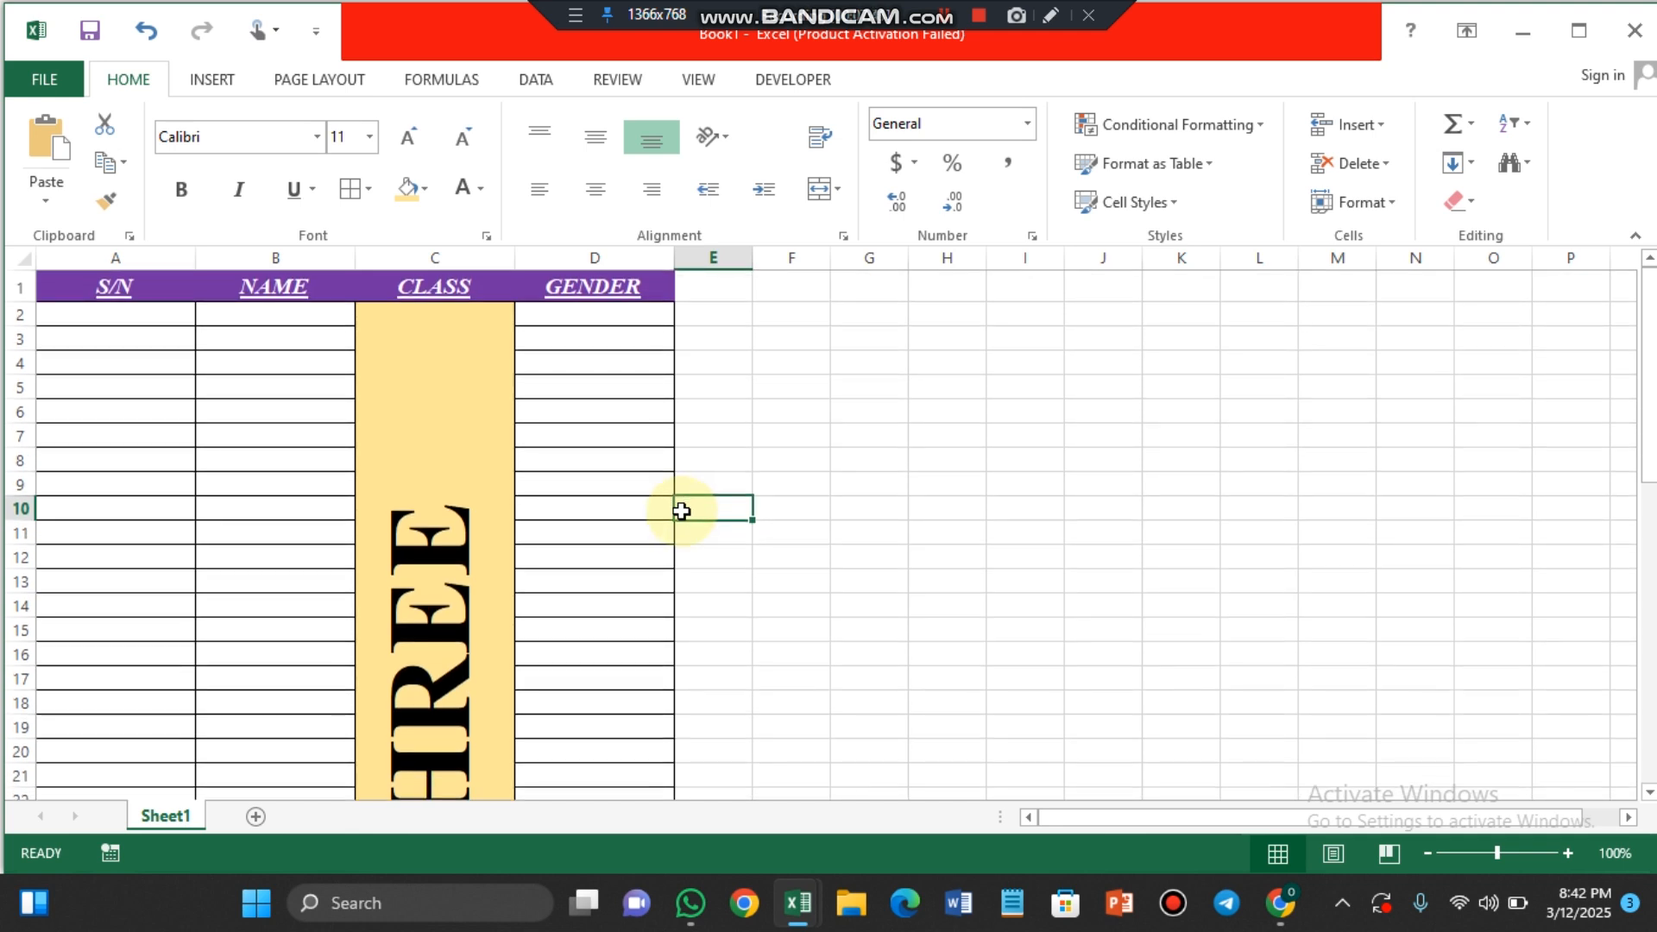